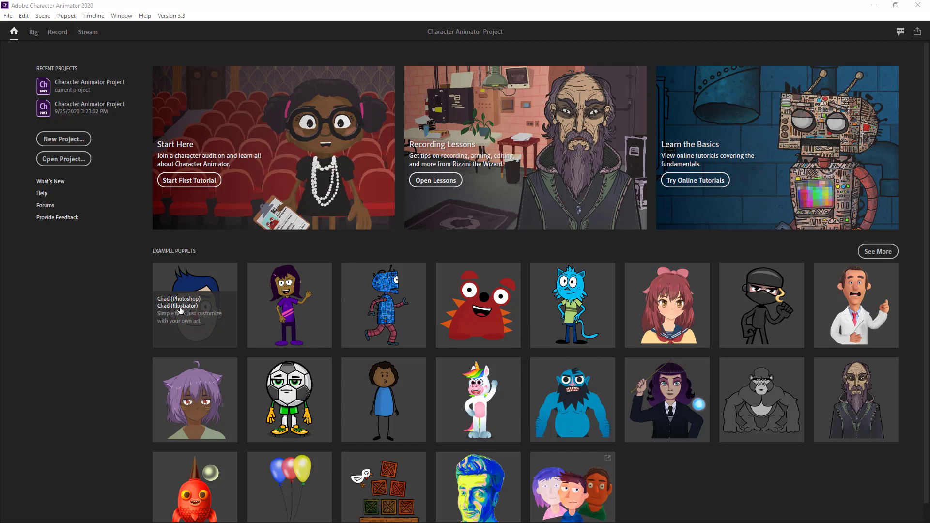
Create a puppet from the Chad (Illustrator) example and open that puppet for rigging
click(180, 309)
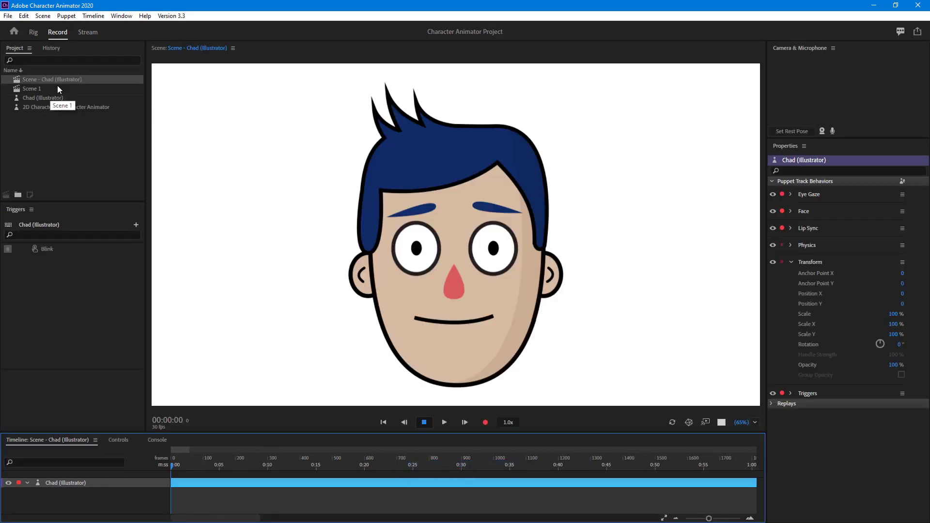
right_click(59, 98)
click(36, 98)
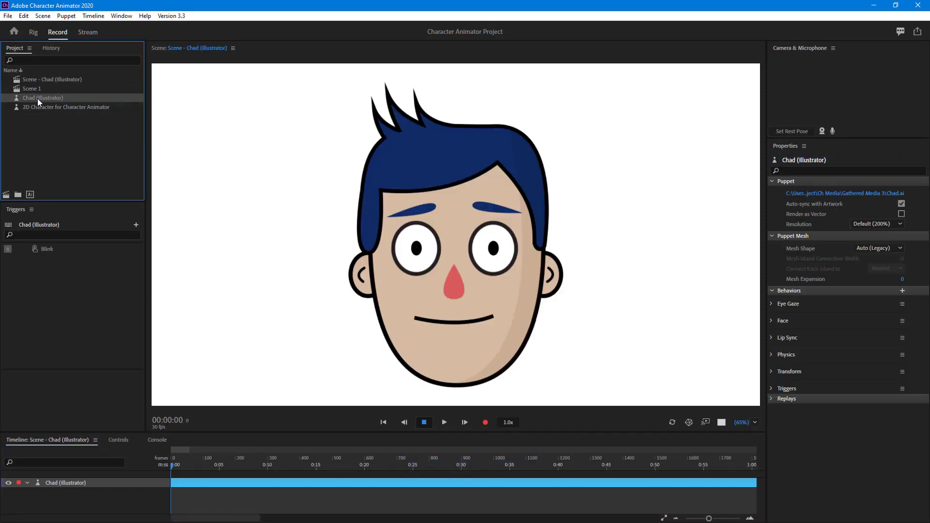
double_click(37, 98)
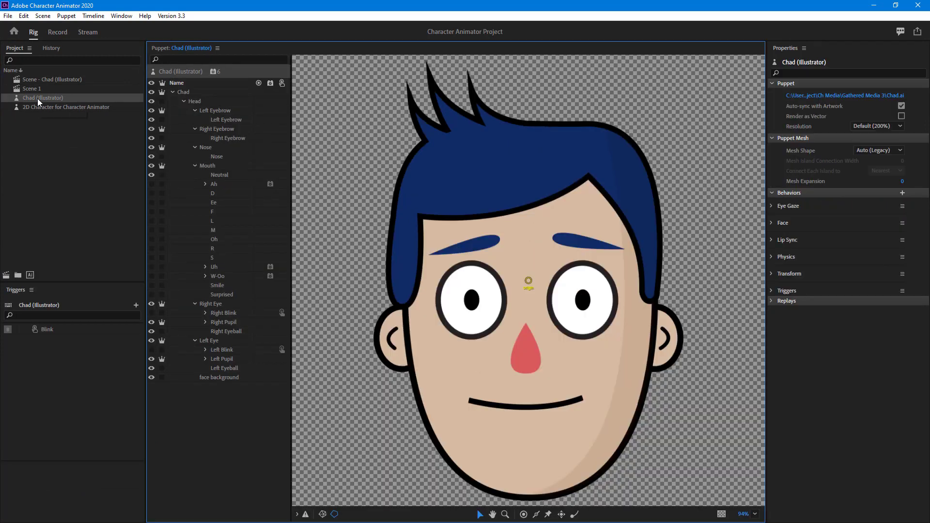
click(51, 48)
click(57, 32)
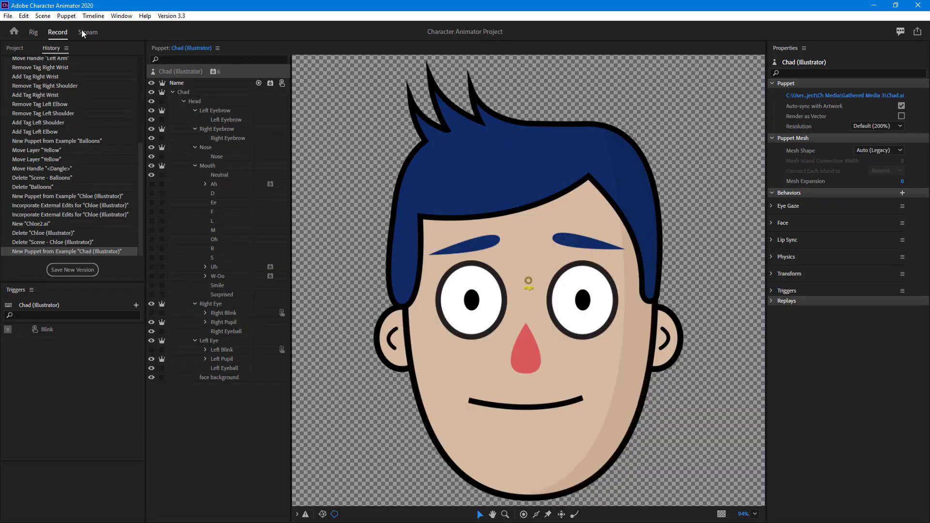
click(13, 32)
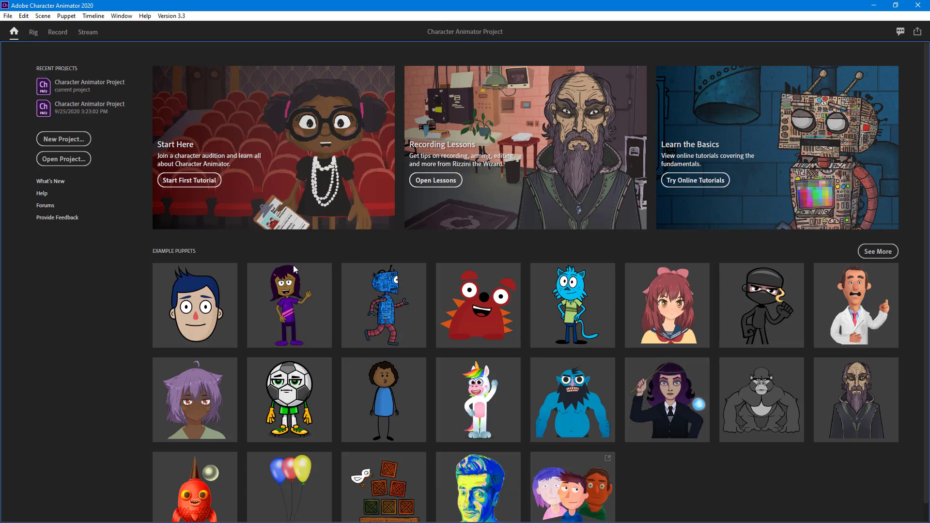
Open the original artwork of the Chad (Illustrator) puppet for editing in Illustrator
click(58, 32)
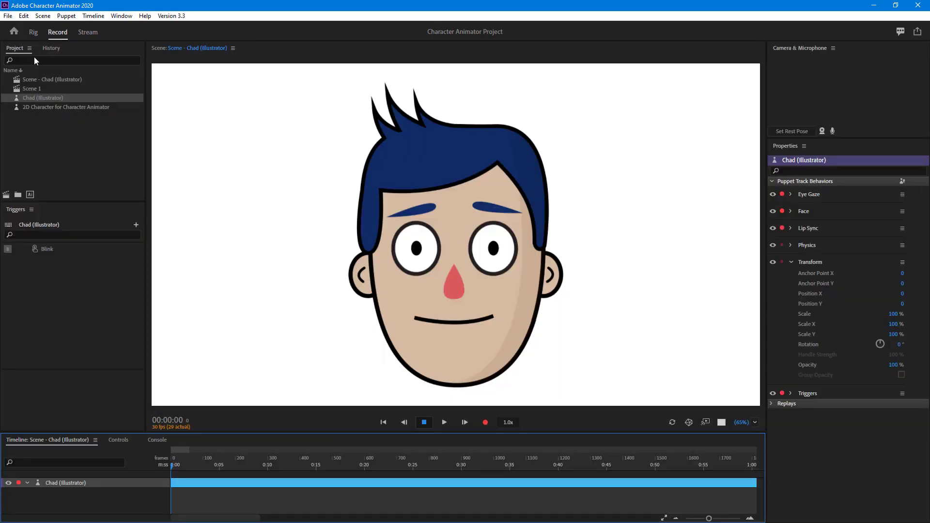
right_click(41, 100)
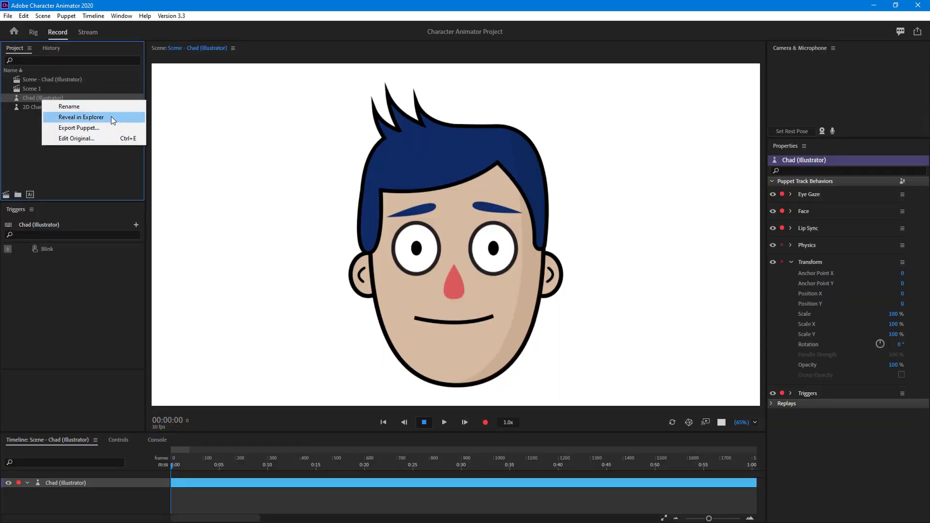
click(103, 138)
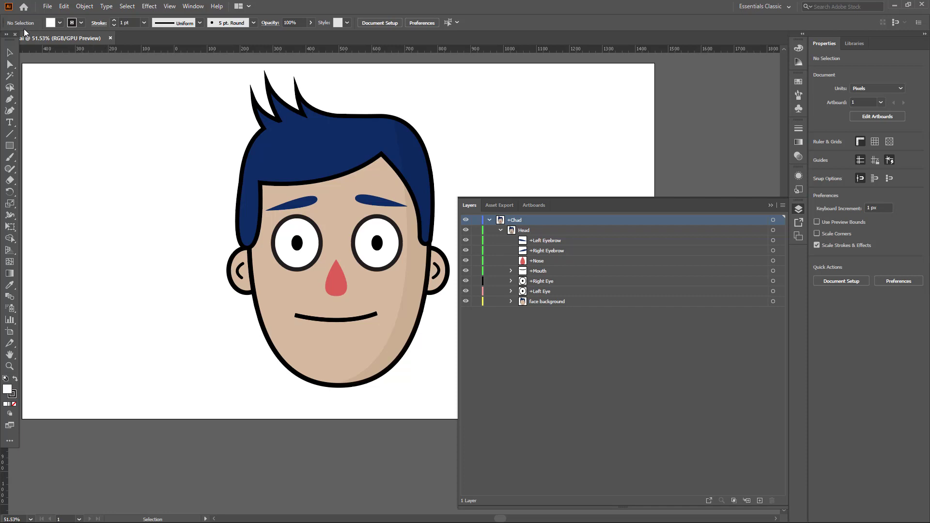
Create a new Film & Video document with the HDV 720 preset, 1280 x 720 px
click(47, 7)
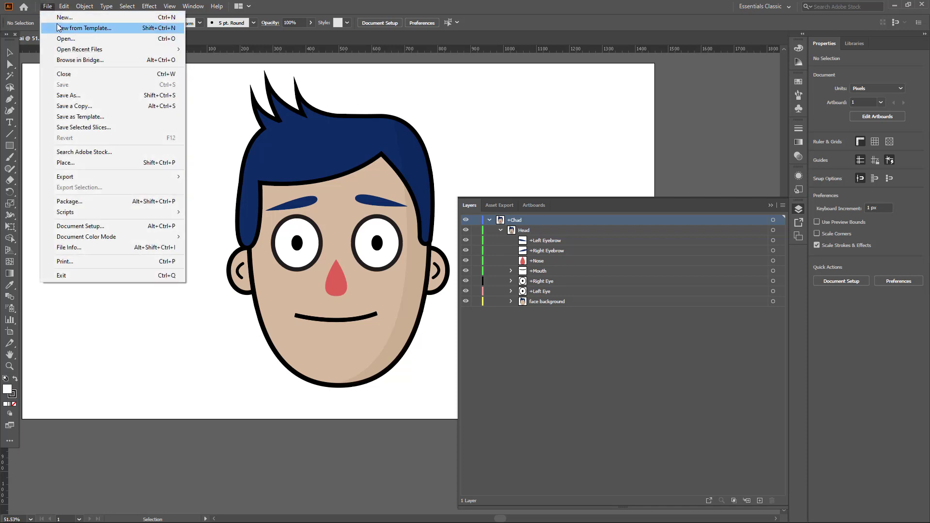
click(63, 17)
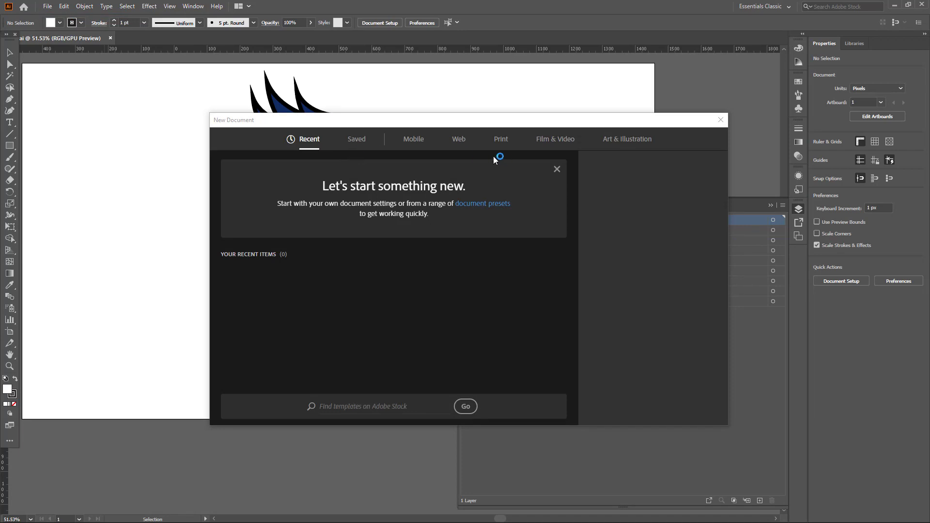
click(562, 140)
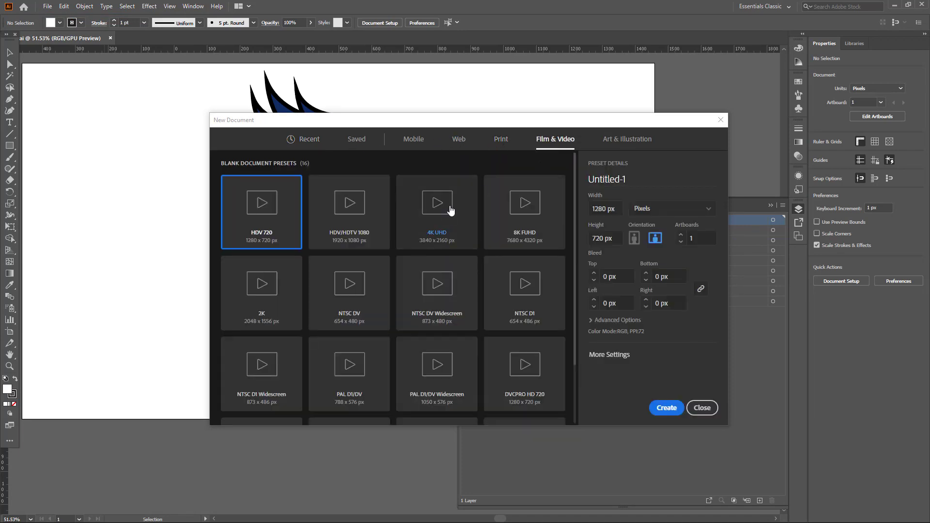
click(666, 407)
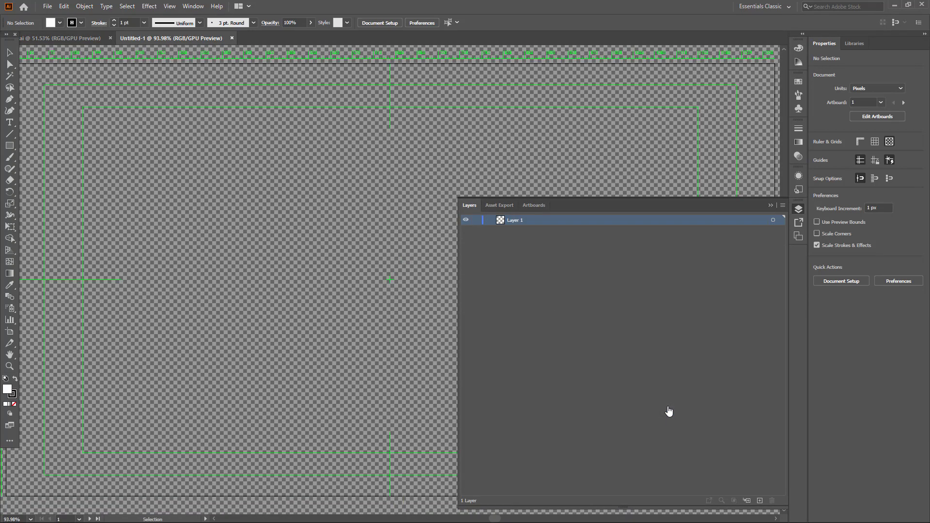
Look over the Chad artwork again, collapse the layer list and return to the blank Untitled-1 document
click(586, 363)
click(83, 37)
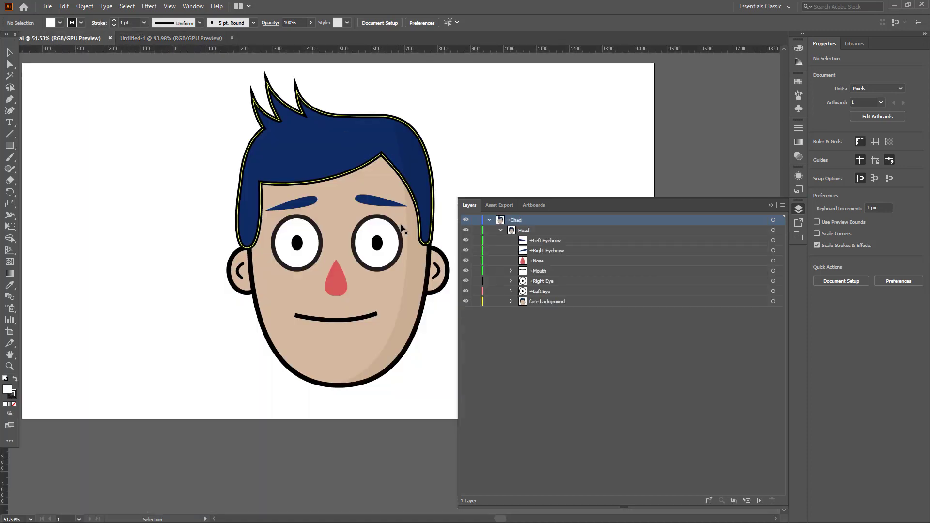
click(173, 38)
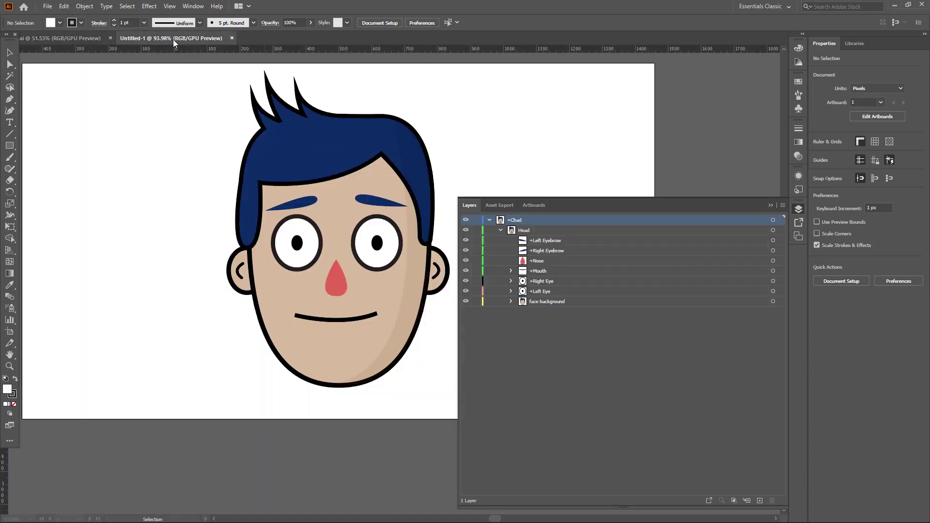
click(770, 204)
click(50, 37)
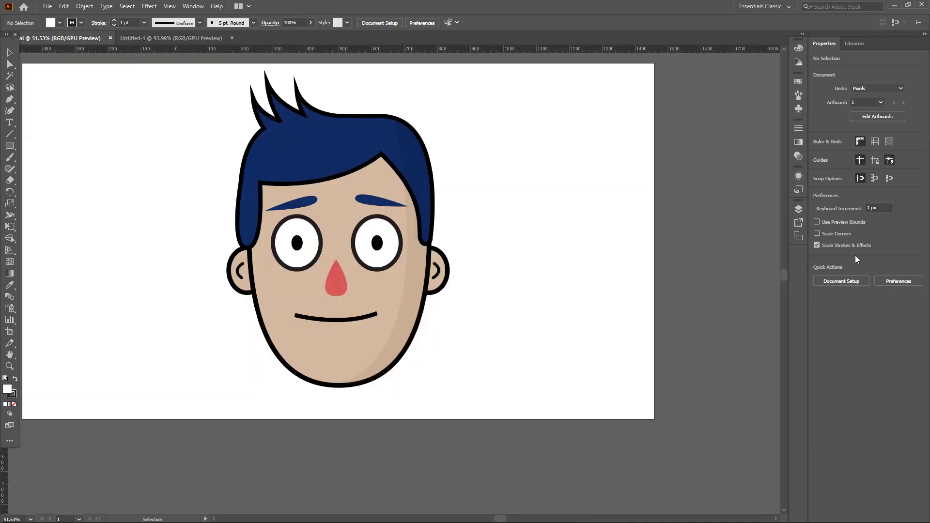
click(157, 39)
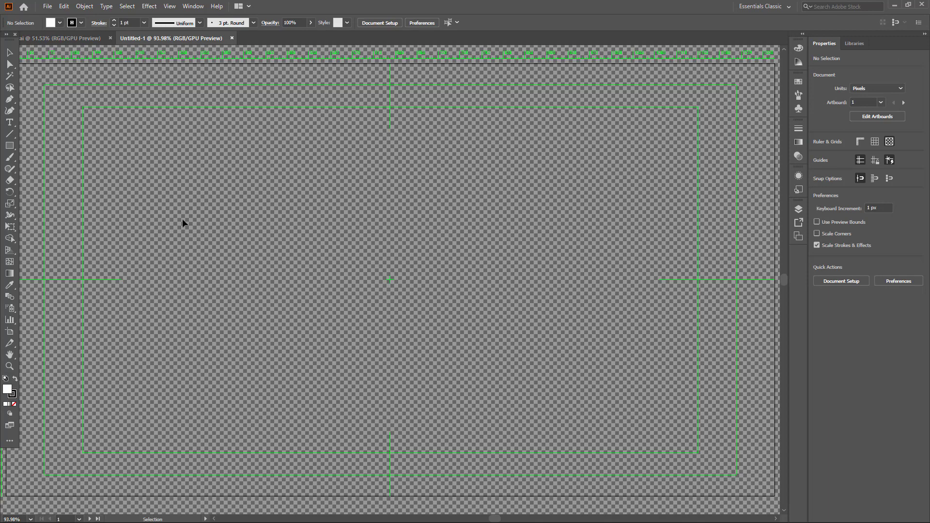
Draw a face circle about 542 px wide with the Ellipse tool and center it on the artboard
click(9, 146)
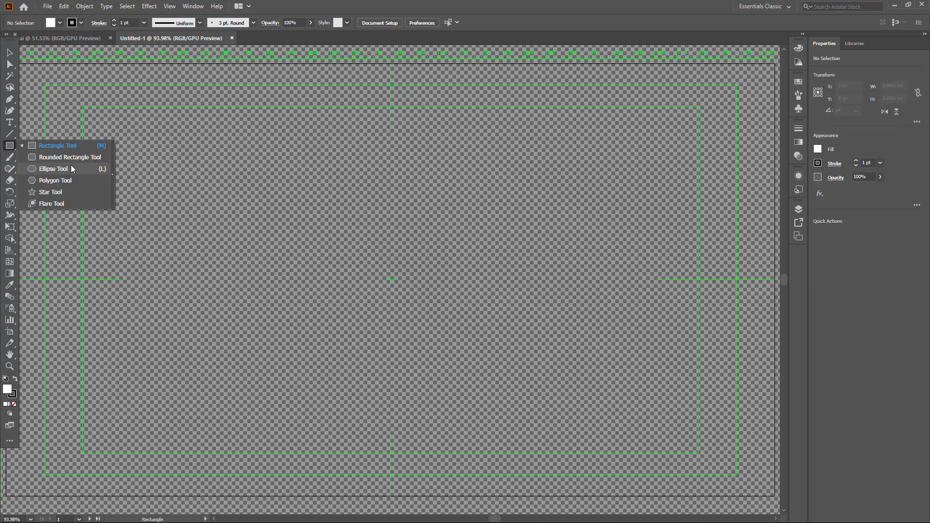
click(53, 168)
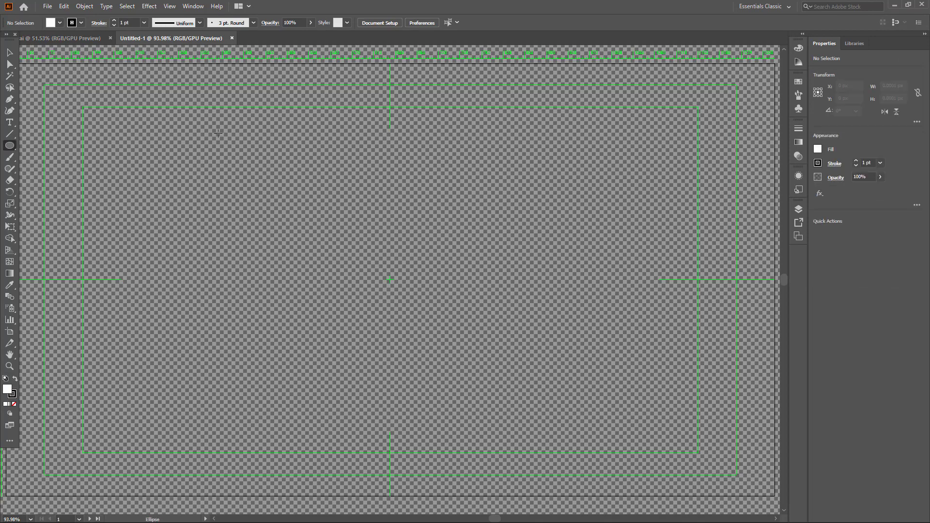
drag(173, 124, 508, 346)
click(10, 52)
drag(416, 277, 475, 272)
Fill the large face circle with bright yellow
click(59, 23)
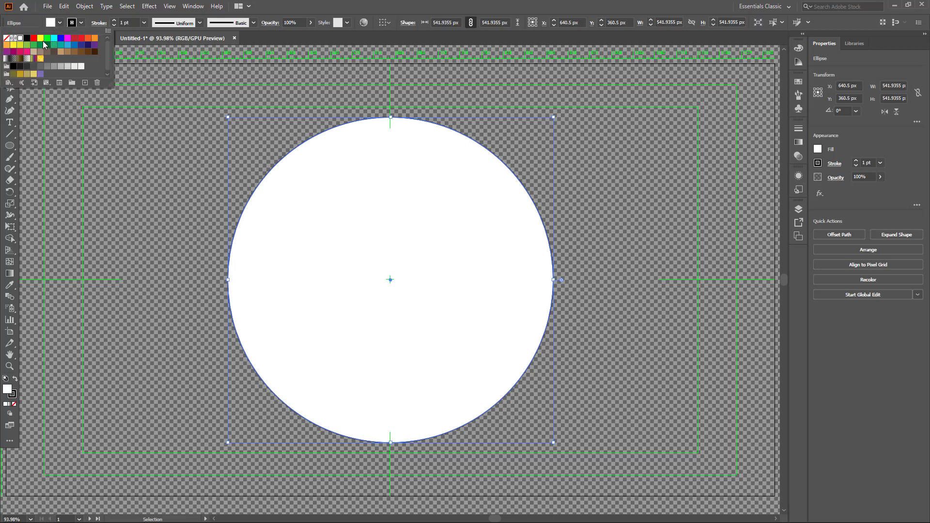
click(41, 38)
click(105, 189)
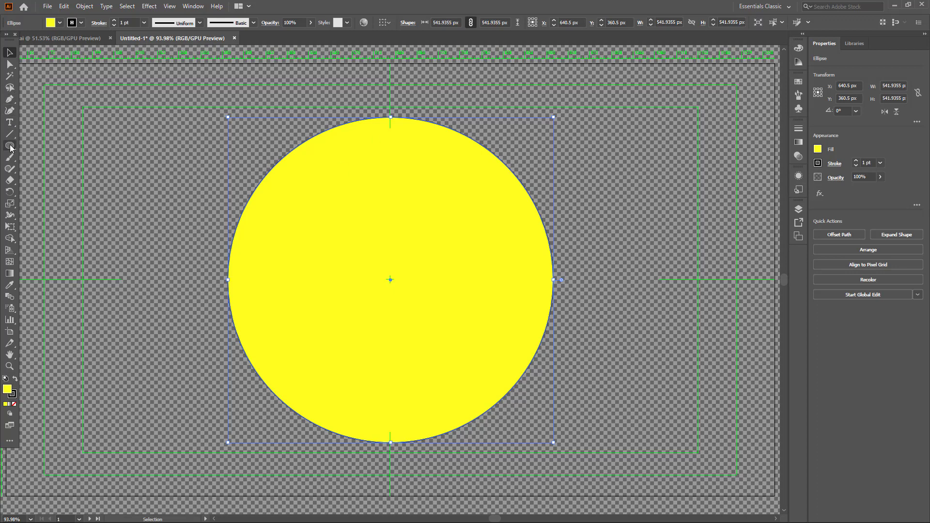
Rename the face circle's layer as Face Bg
click(799, 211)
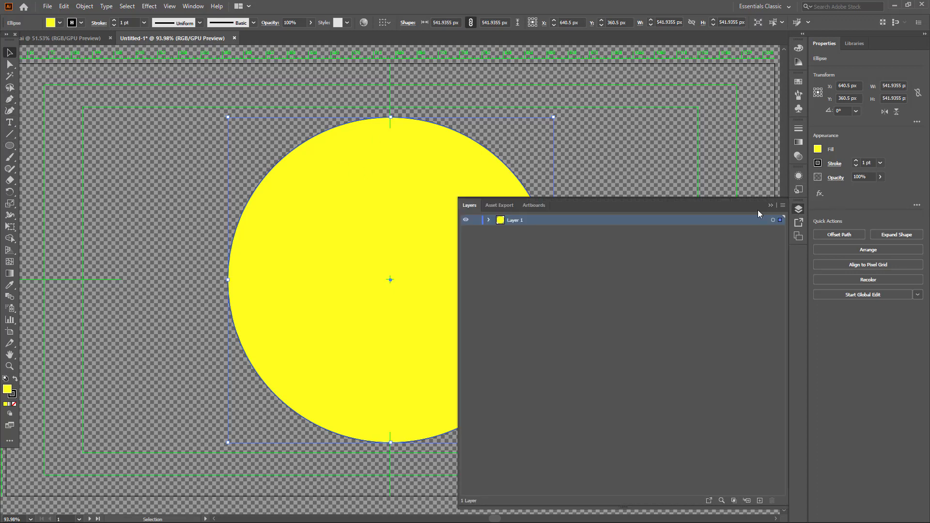
double_click(513, 221)
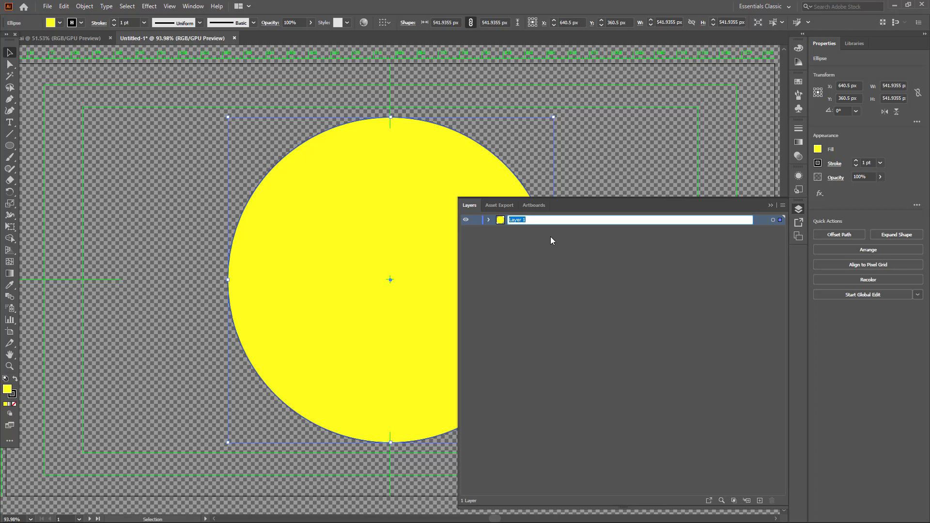
text(Face Bg)
key(Return)
Add a new layer above Face Bg, name it LE and deselect the face circle
click(759, 500)
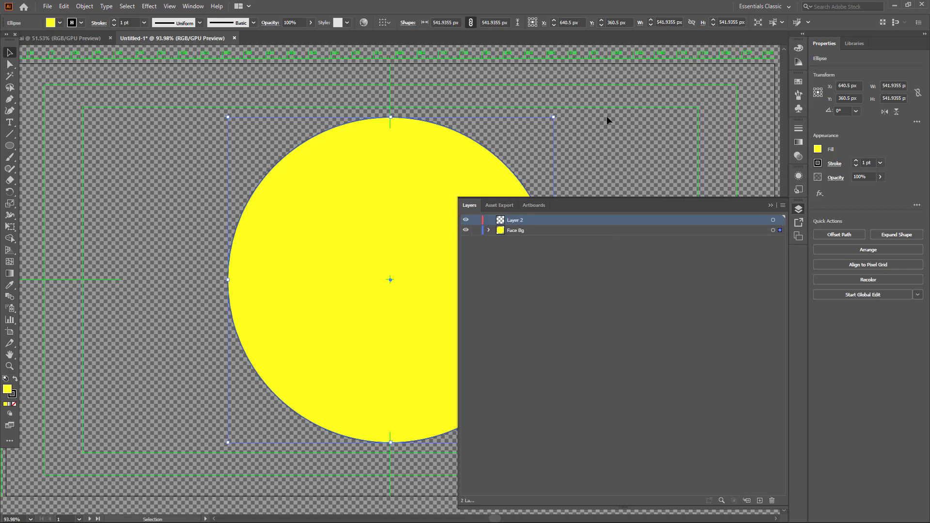
double_click(515, 221)
text(LE)
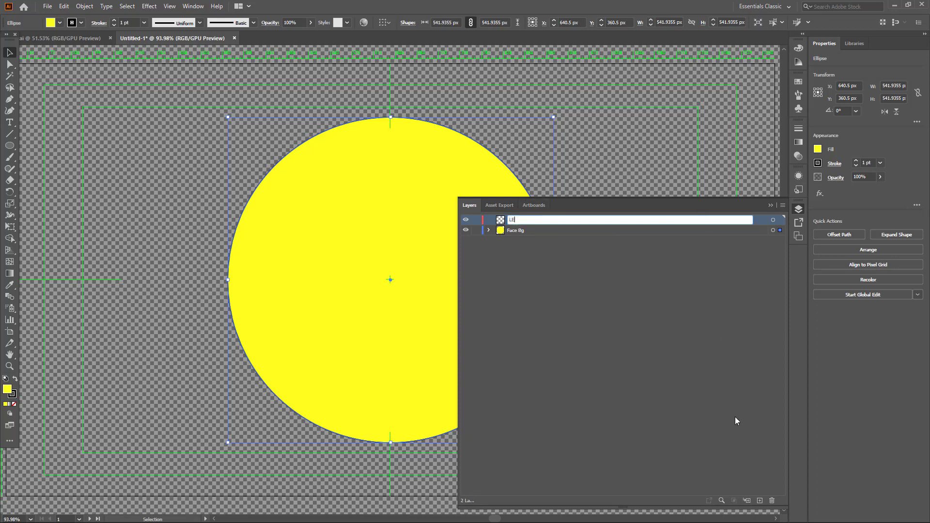
key(Return)
click(601, 143)
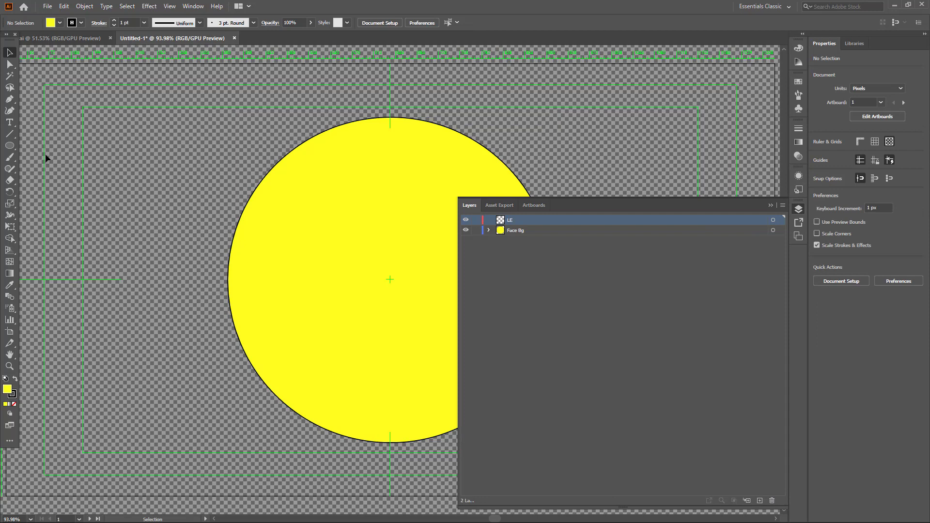
Draw a white-filled eye circle about 124 px wide on the LE layer and place it in the upper left of the face
click(10, 145)
drag(309, 188, 386, 264)
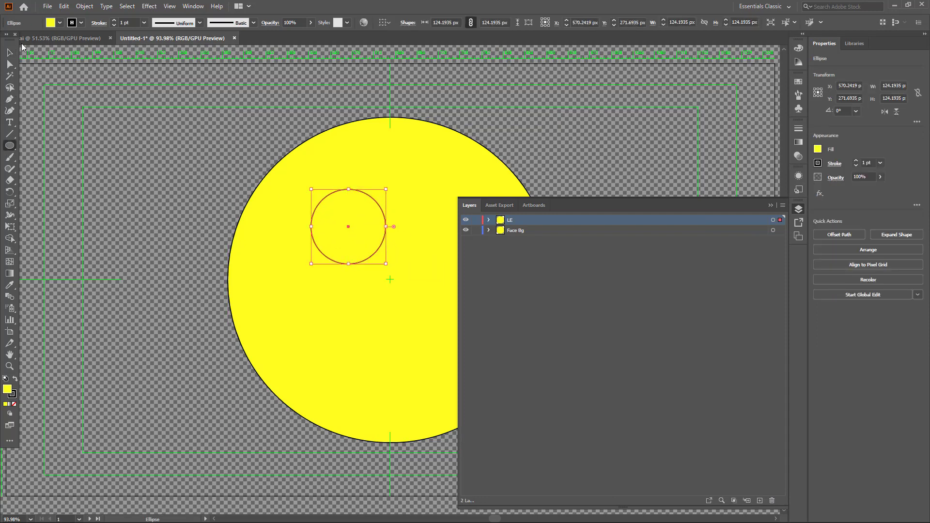
click(60, 23)
click(20, 39)
click(375, 231)
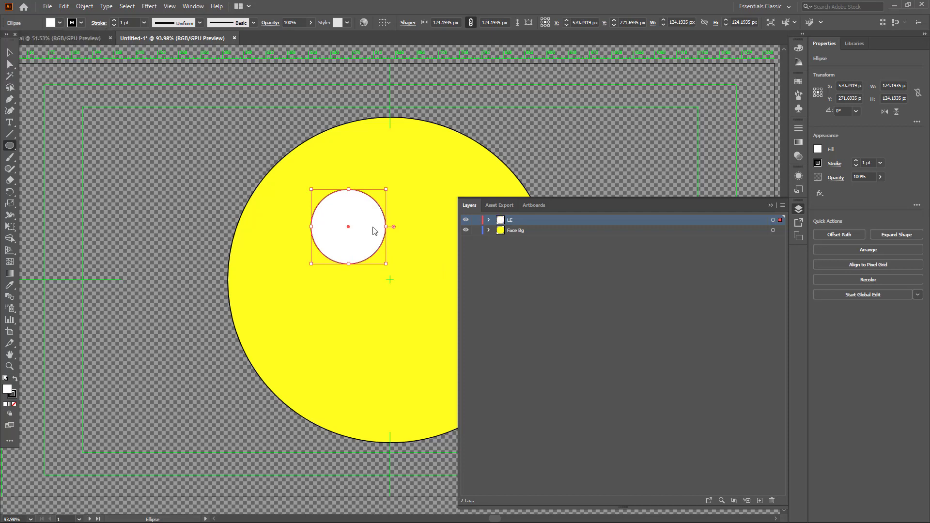
click(10, 51)
mouse_move(369, 222)
mouse_down()
mouse_move(333, 221)
mouse_move(355, 222)
mouse_up()
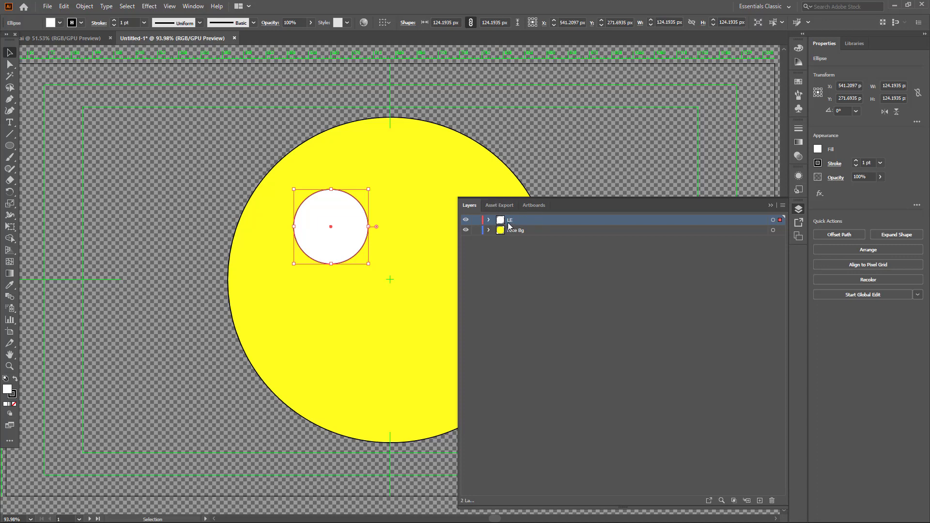
key(ctrl+c)
key(ctrl+v)
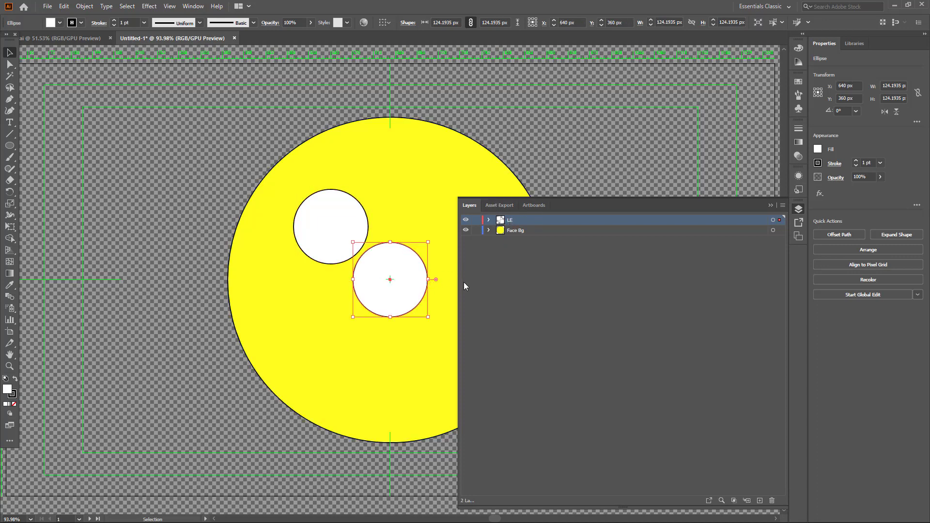
key(ctrl+z)
Add a new layer above LE and name it RY
click(760, 500)
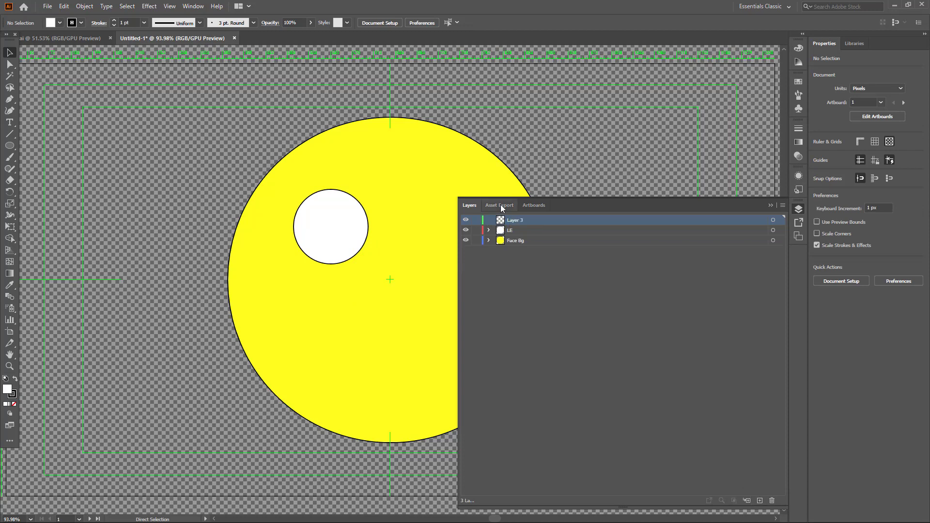
double_click(515, 219)
text(R)
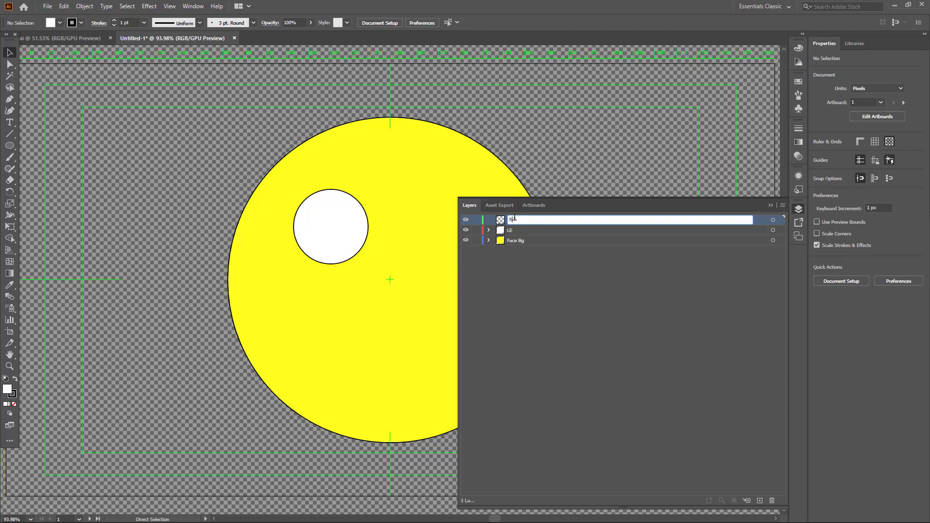
text(Y)
key(Return)
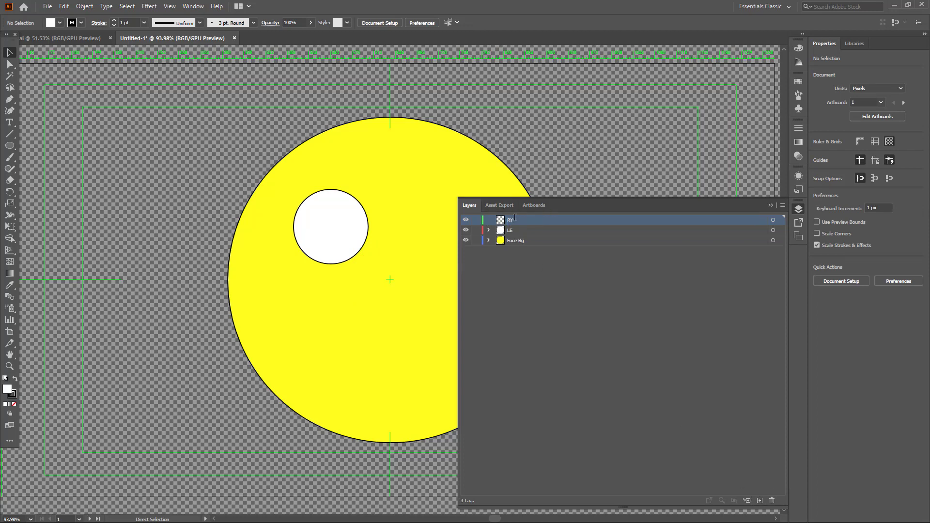
Rename the LE layer containing the white eye circle as RE
double_click(513, 231)
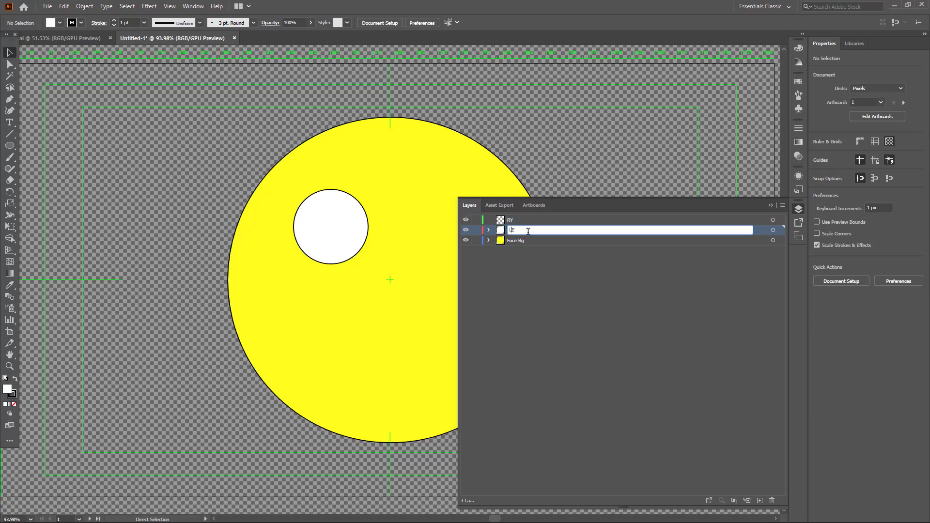
text(RE)
click(511, 221)
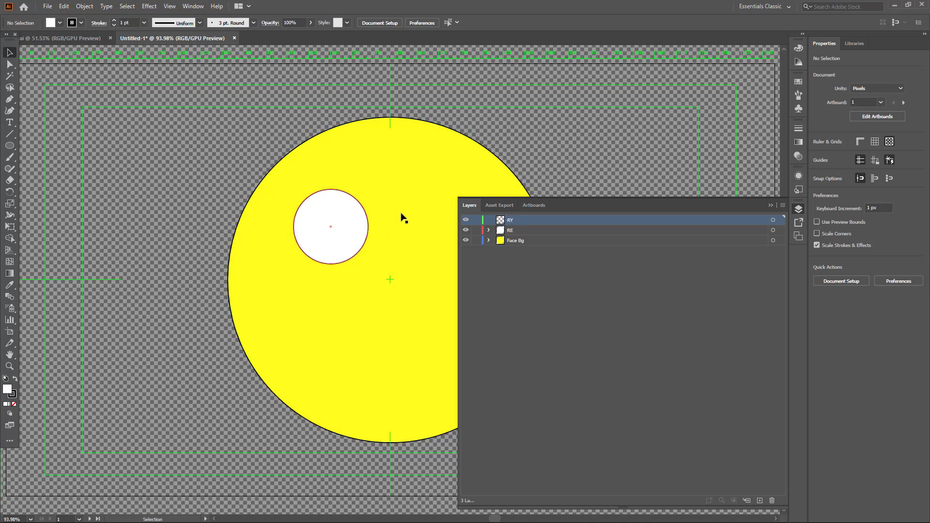
Rename the empty RY layer as LE
double_click(514, 221)
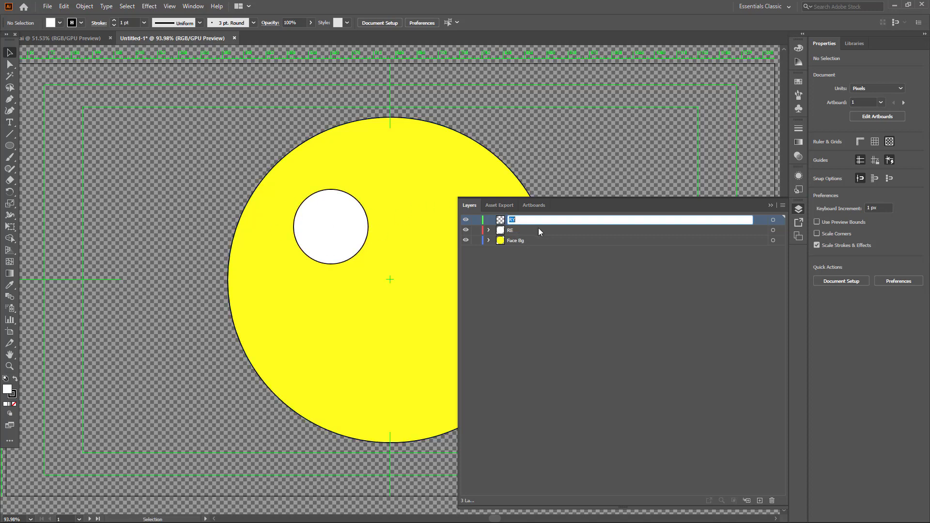
text(LE)
key(Return)
Paste a copy of the white eye circle onto the LE layer and place it level with the original in the face's upper right
click(338, 195)
key(ctrl+c)
key(ctrl+v)
drag(422, 261, 461, 210)
key(ctrl+z)
drag(402, 290, 436, 214)
click(770, 201)
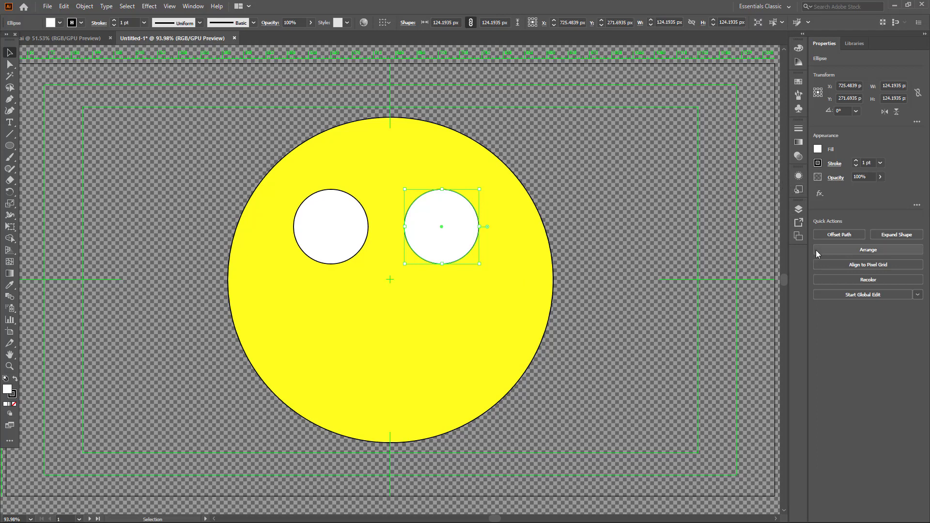
Add a new layer above LE and draw a pupil circle about 37 px wide on it, over the RE eye
click(341, 233)
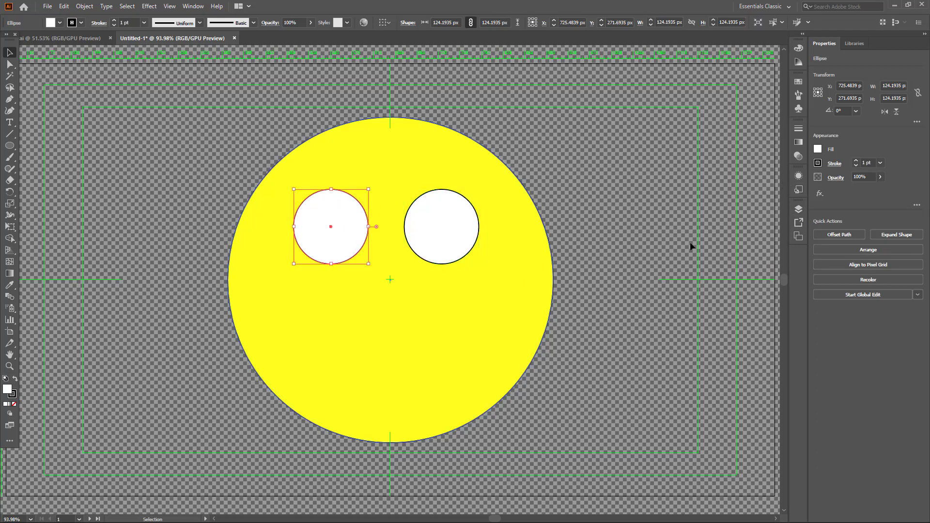
click(798, 211)
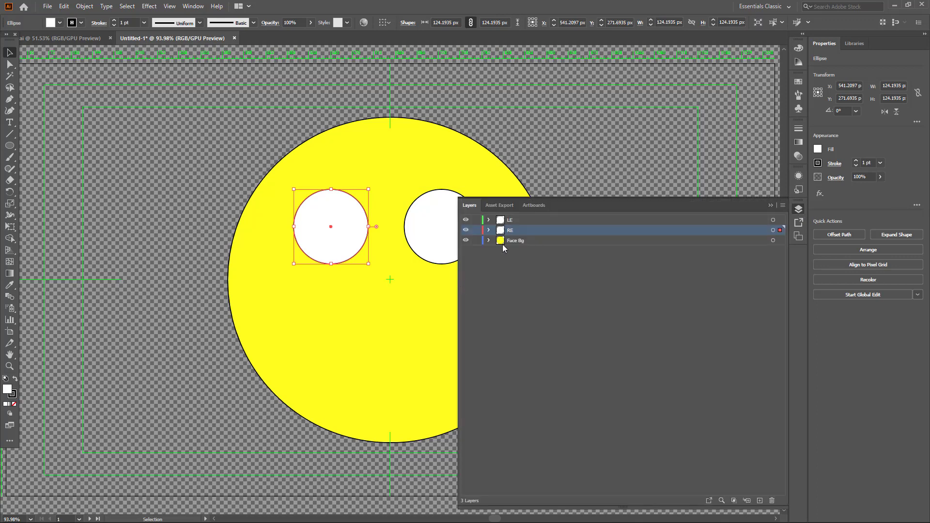
click(511, 222)
click(759, 500)
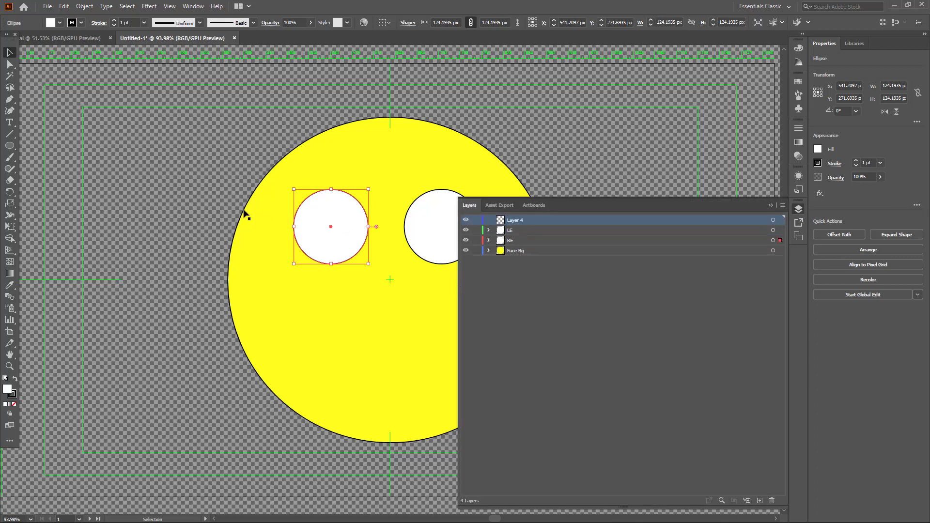
click(13, 148)
drag(333, 239, 353, 259)
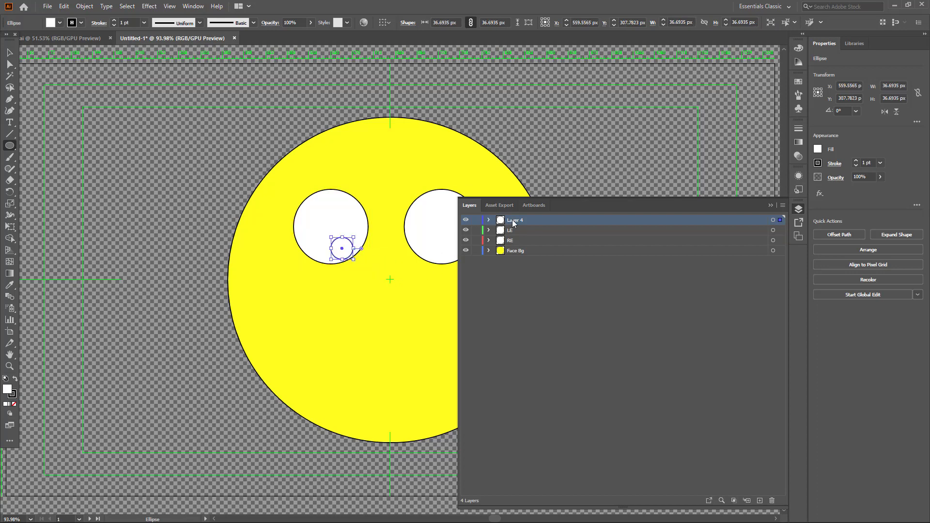
Rename the new layer holding the small pupil circle as LP
double_click(513, 222)
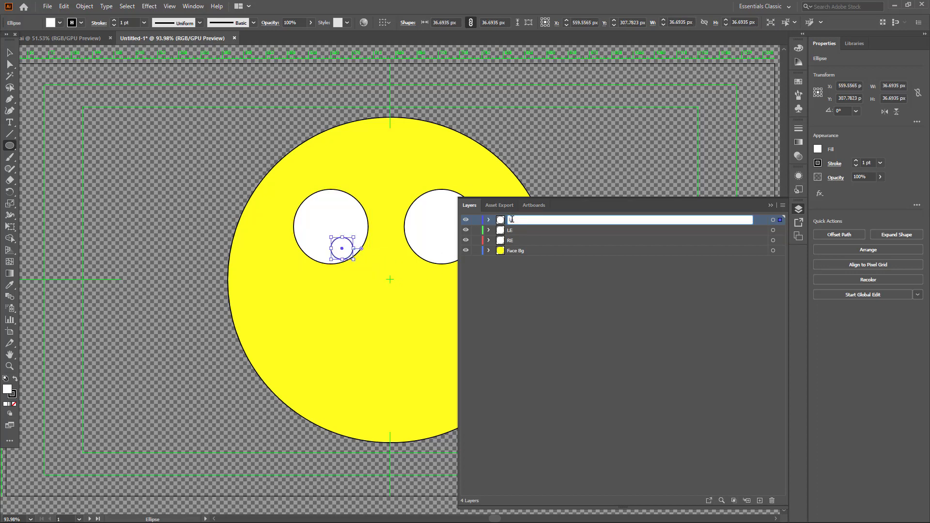
text(LP)
key(Return)
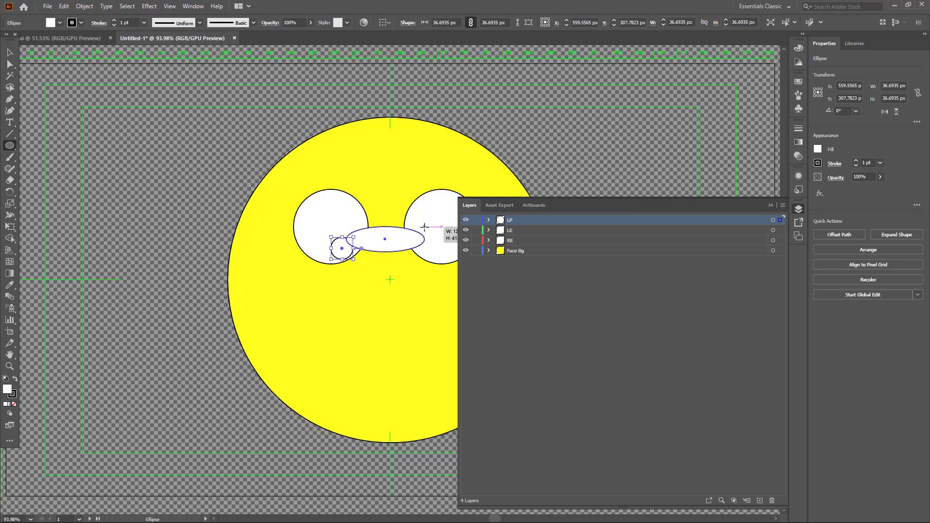
Centre the small pupil circle inside the white LE eye and fill it with black
key(v)
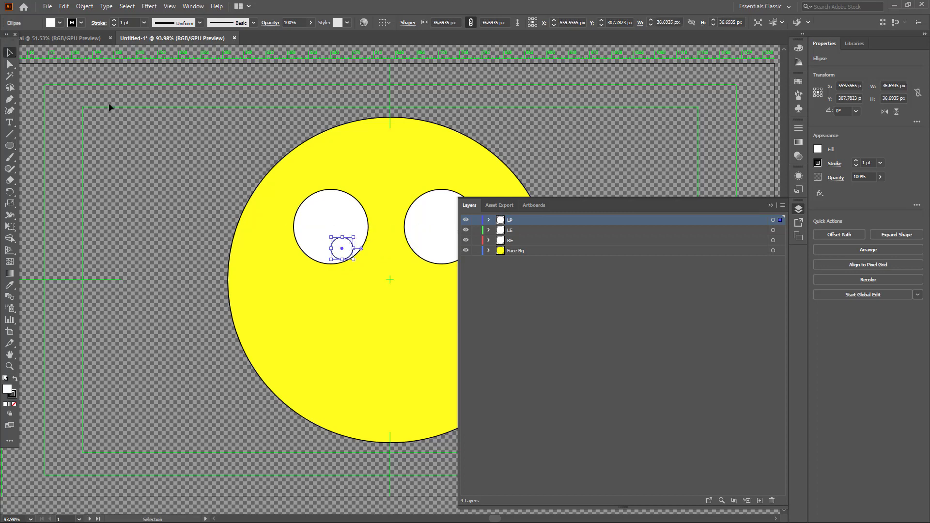
drag(343, 250, 446, 232)
click(55, 24)
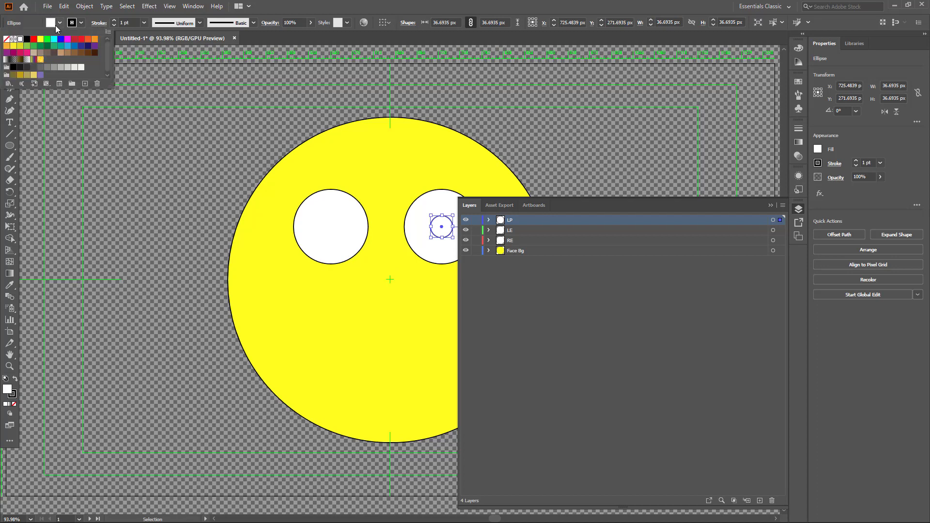
click(27, 39)
click(590, 274)
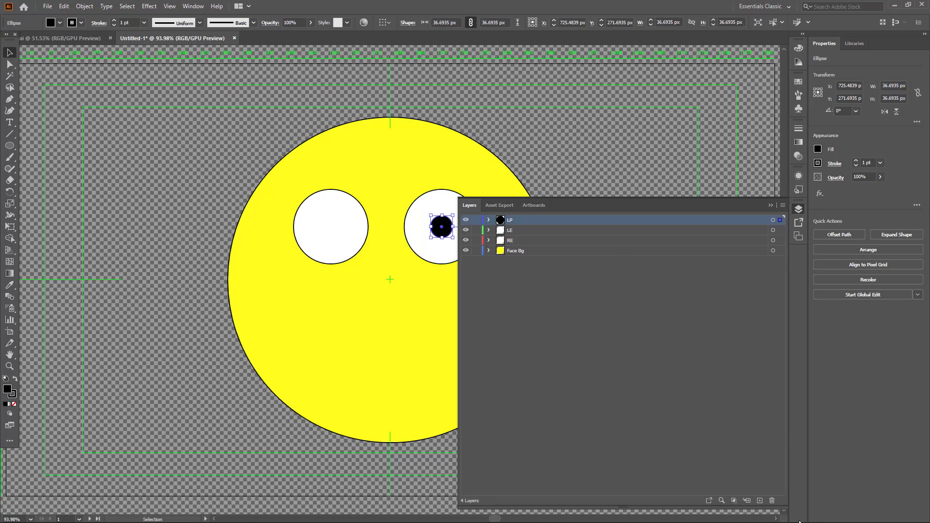
Add a new layer above LP and place a copy of the black pupil on it, centred in the white RE eye
click(760, 500)
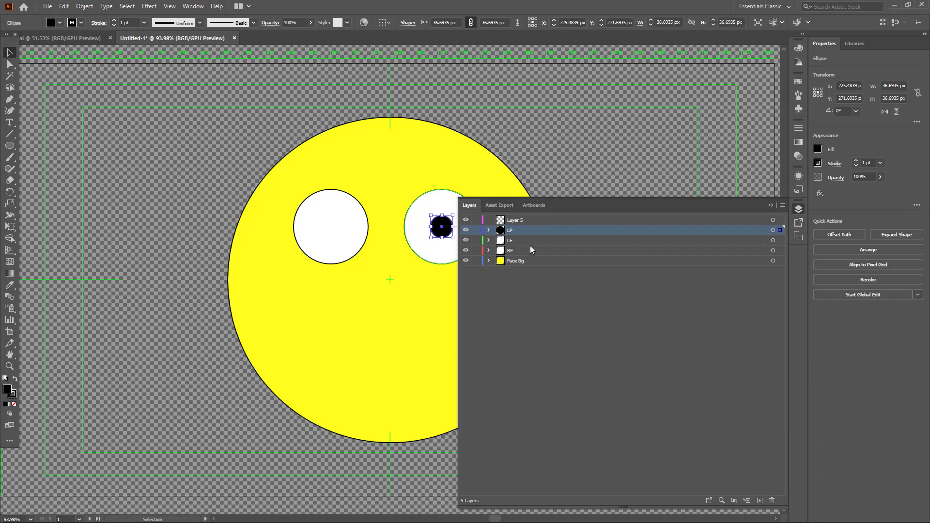
click(524, 223)
key(ctrl+v)
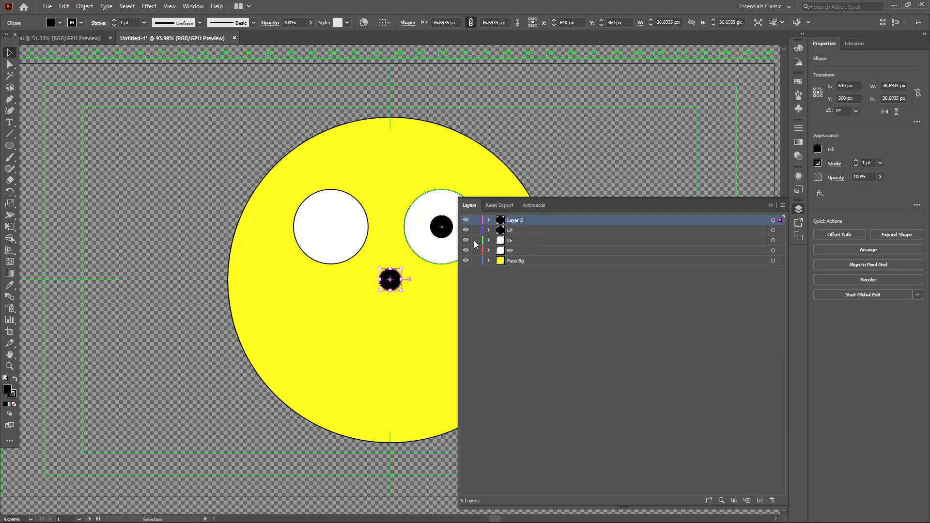
drag(396, 282, 337, 230)
Rename the layer containing the copied pupil as RP
double_click(520, 221)
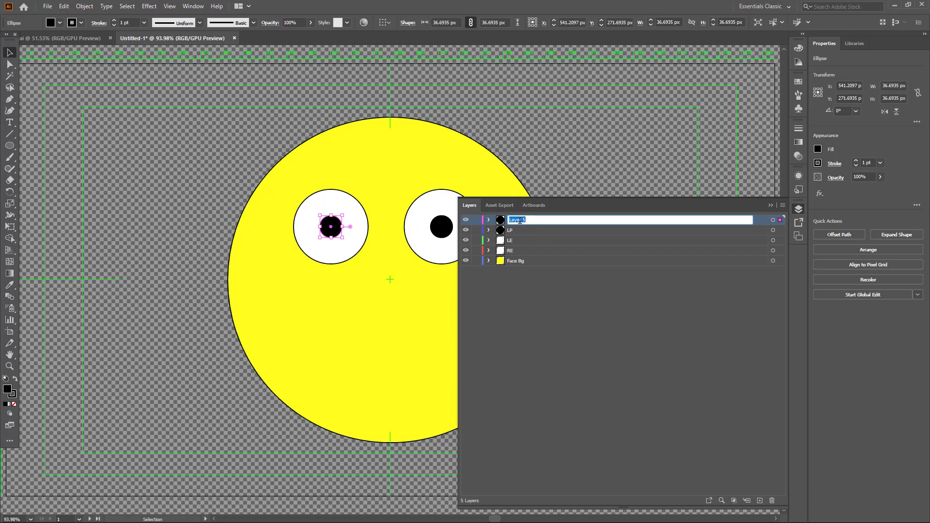
text(RP)
key(Return)
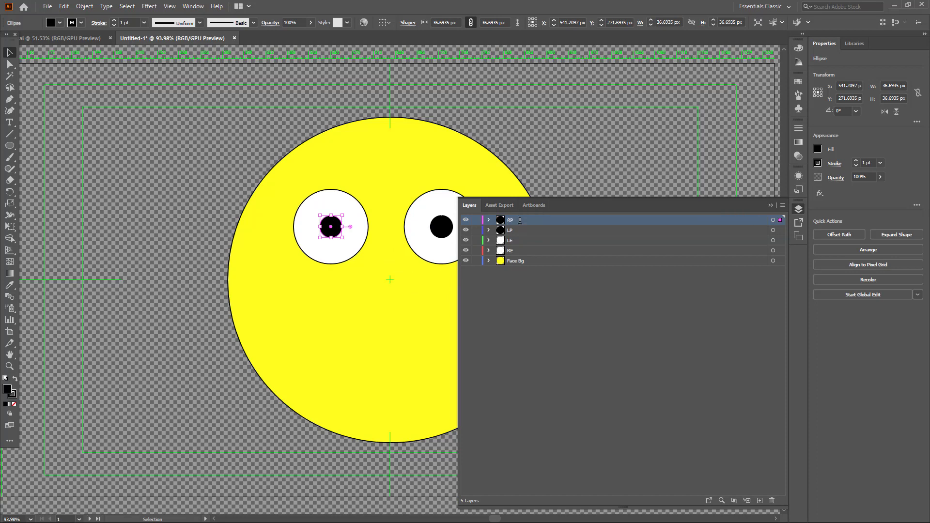
click(781, 207)
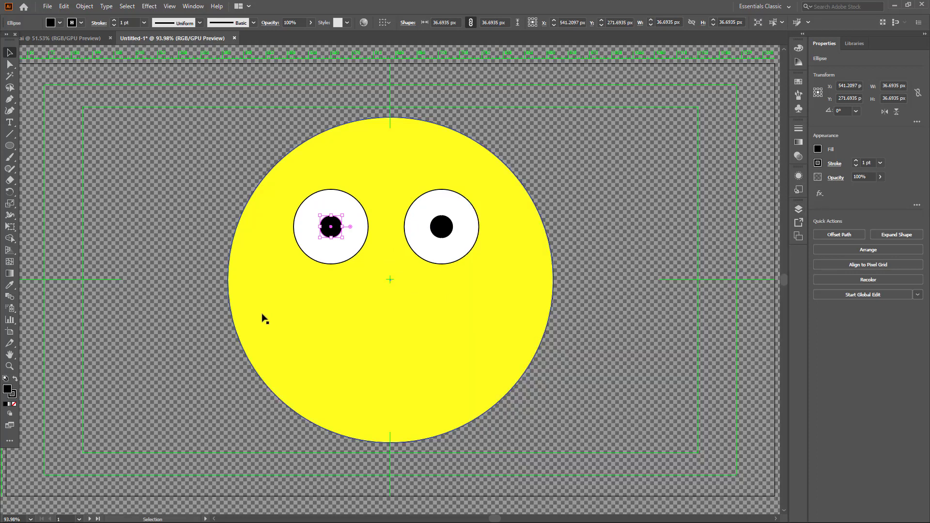
Add a new layer above RP and name it Mouth
click(9, 99)
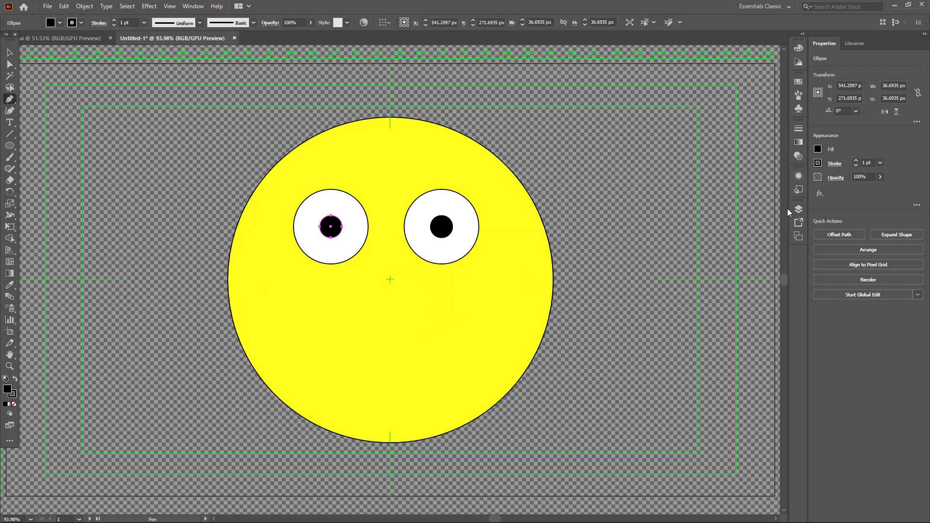
click(798, 209)
click(759, 500)
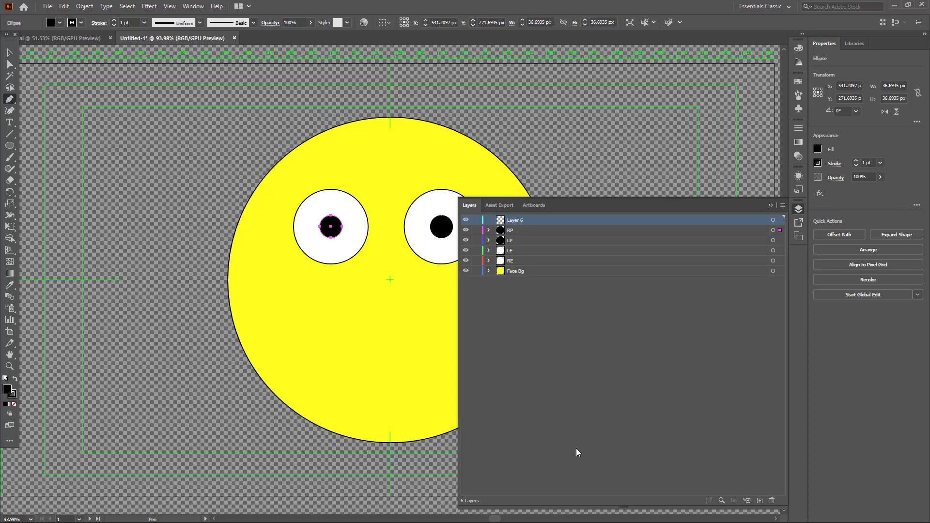
double_click(516, 220)
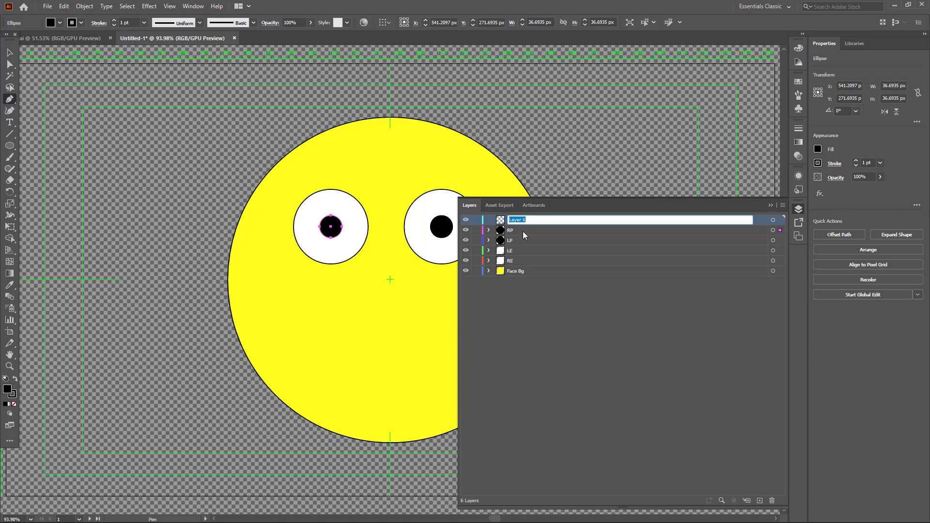
text(Mouth)
key(Return)
click(771, 206)
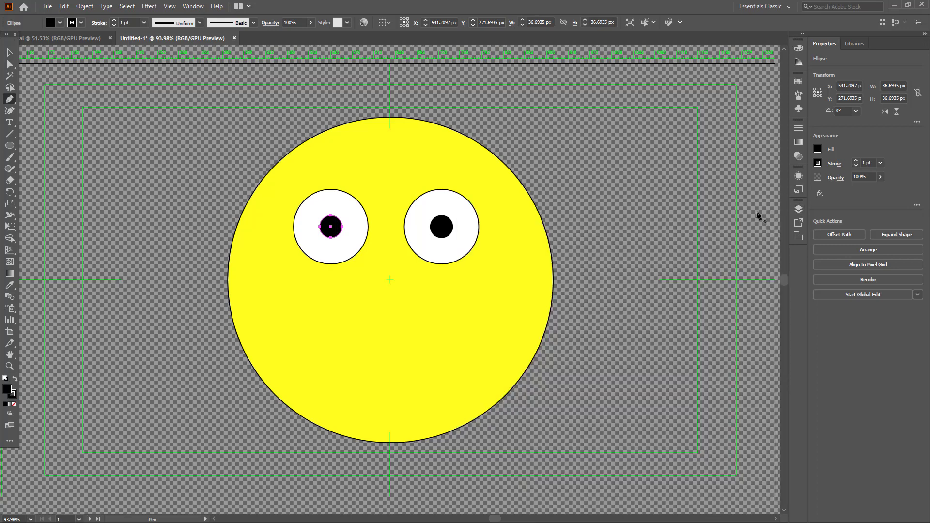
Draw a curved smile path about 170 px wide with the Pen tool in the lower part of the face and deselect it
click(335, 347)
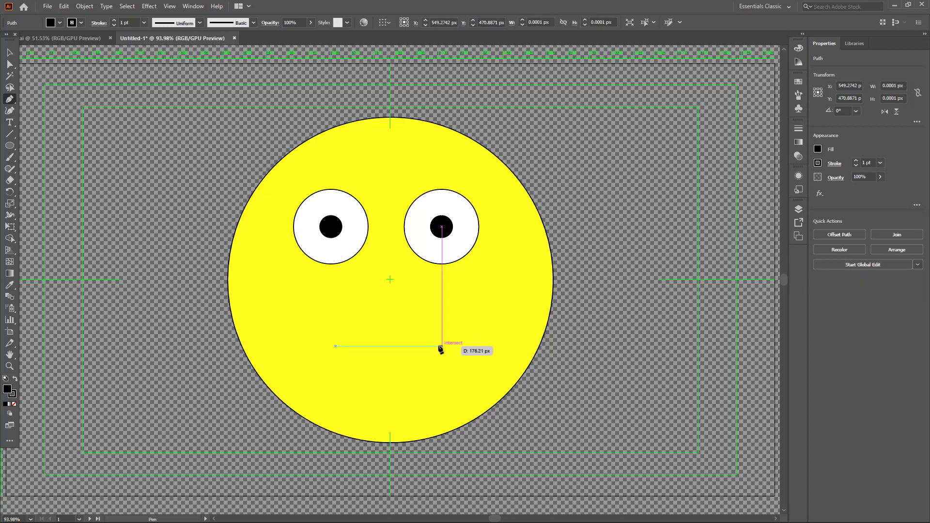
drag(438, 347, 486, 298)
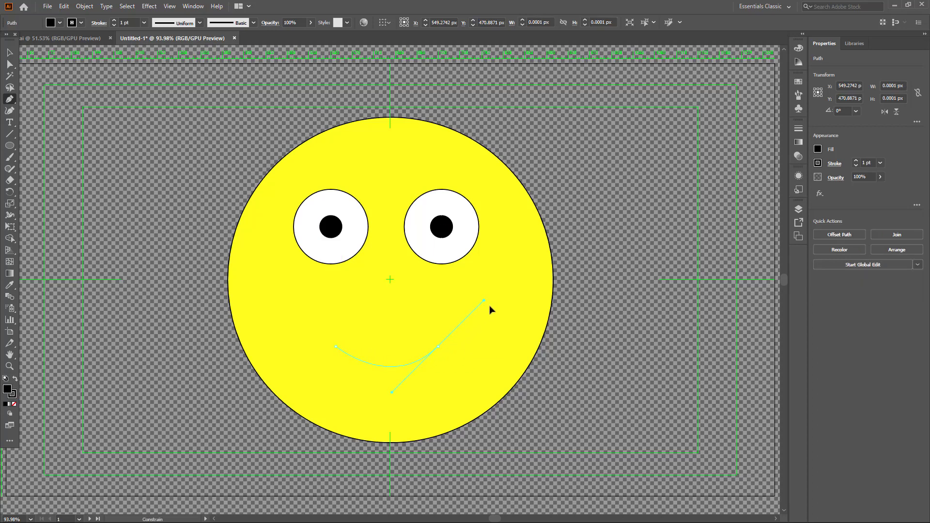
key(Escape)
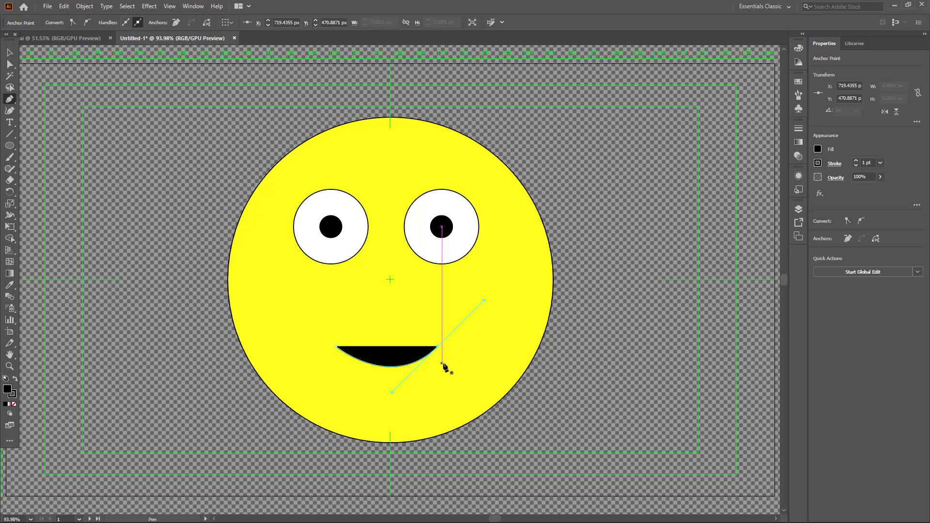
click(9, 52)
click(83, 155)
Remove the fill from the smile path so that it has only a stroke
click(398, 352)
click(54, 25)
click(53, 24)
click(49, 22)
click(20, 38)
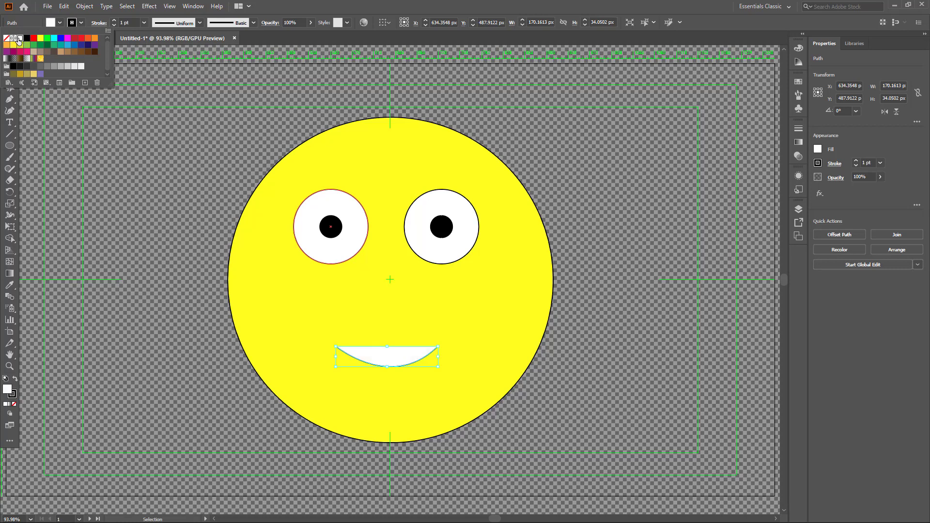
click(9, 37)
Set the smile's stroke weight to 16 pt and apply the lens-shaped width profile with tapered ends
click(114, 20)
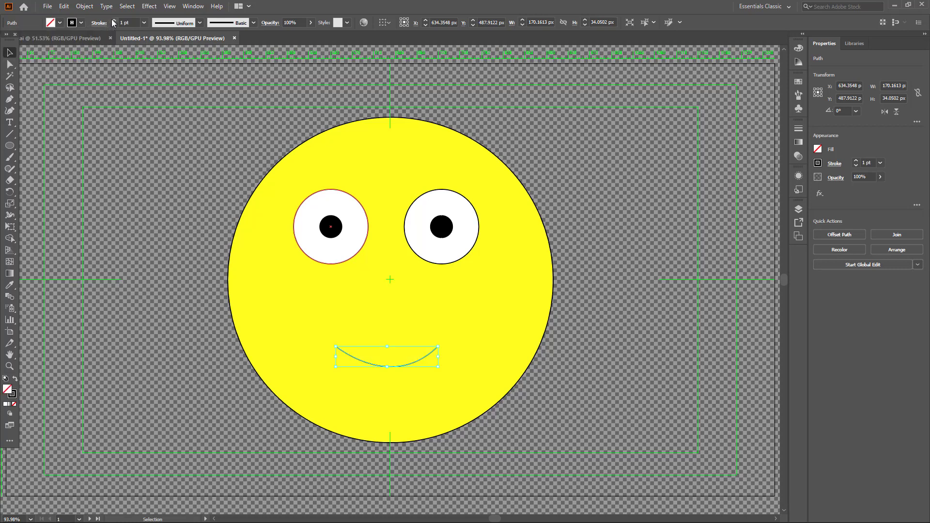
click(114, 21)
click(115, 21)
click(114, 20)
click(115, 21)
click(115, 20)
click(114, 20)
click(114, 21)
click(114, 20)
click(114, 20)
click(199, 23)
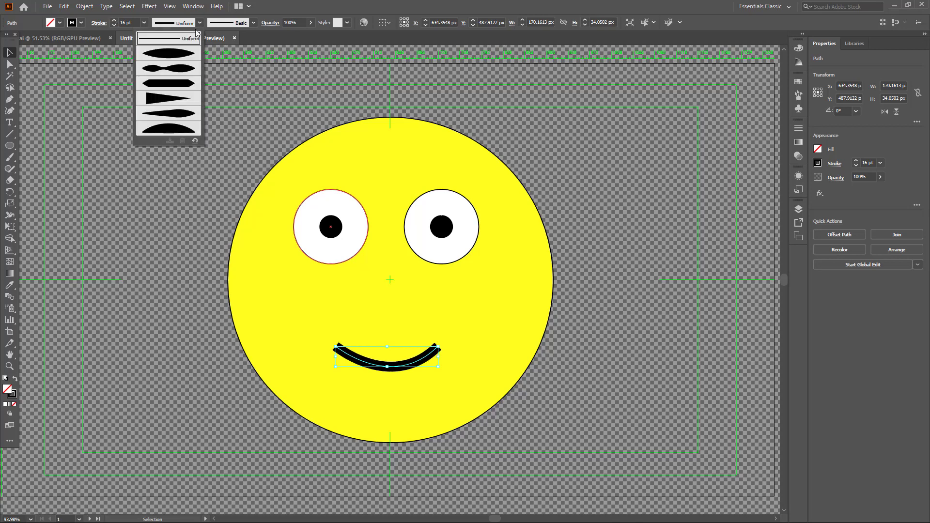
click(197, 53)
click(494, 329)
click(426, 355)
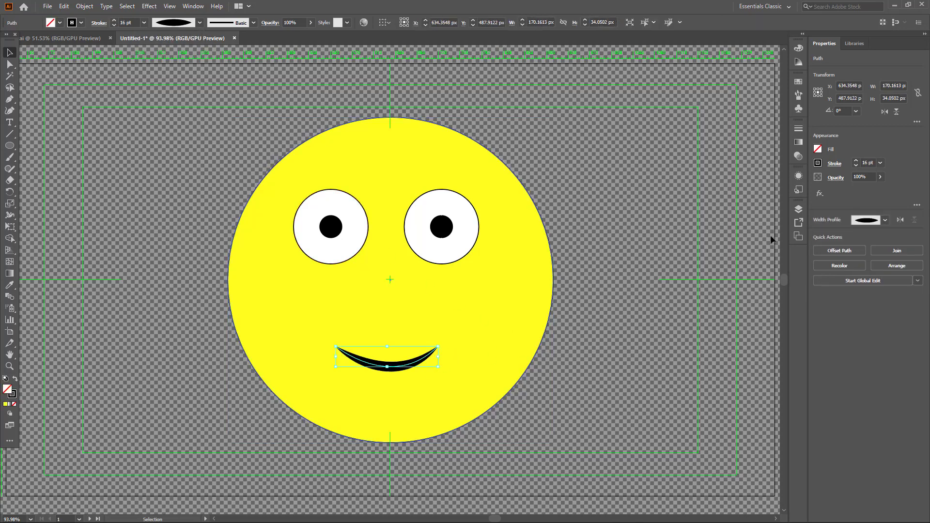
Place a copy of the smile exactly over the original on a new layer named Open above Mouth
click(798, 209)
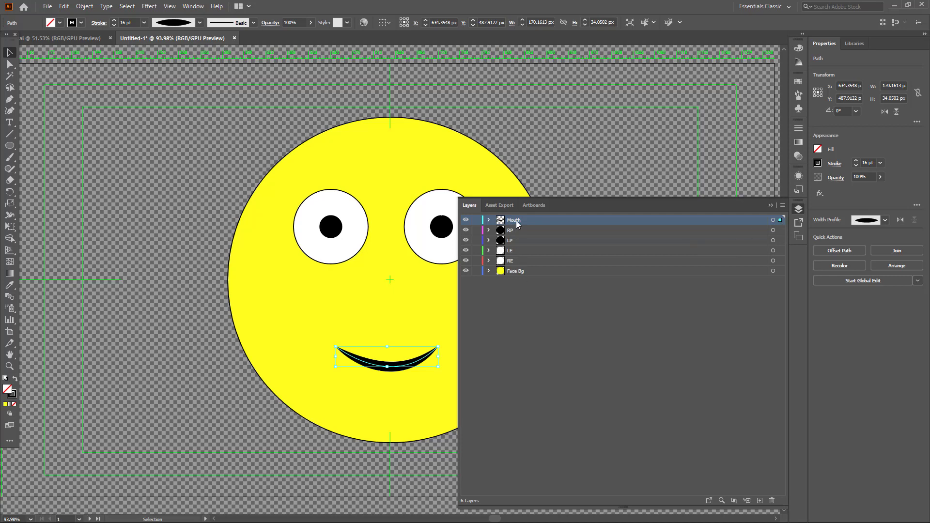
click(760, 500)
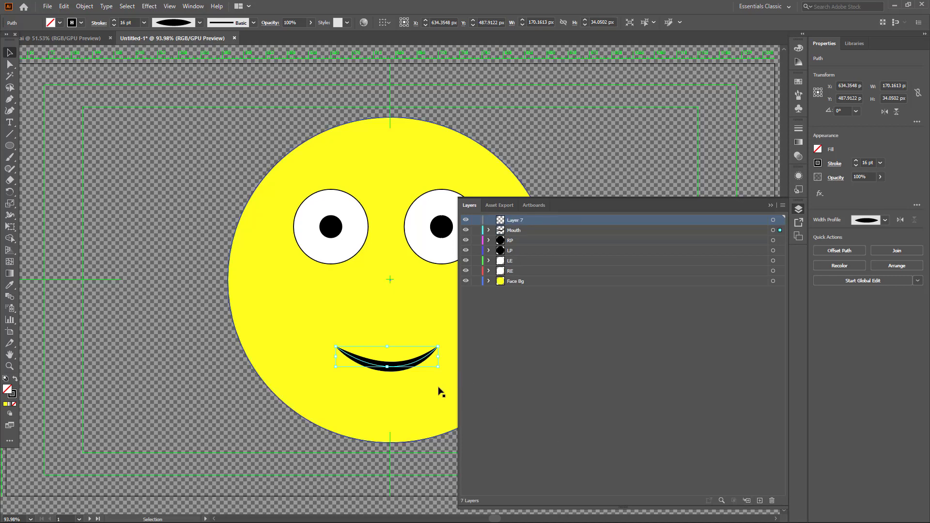
click(514, 230)
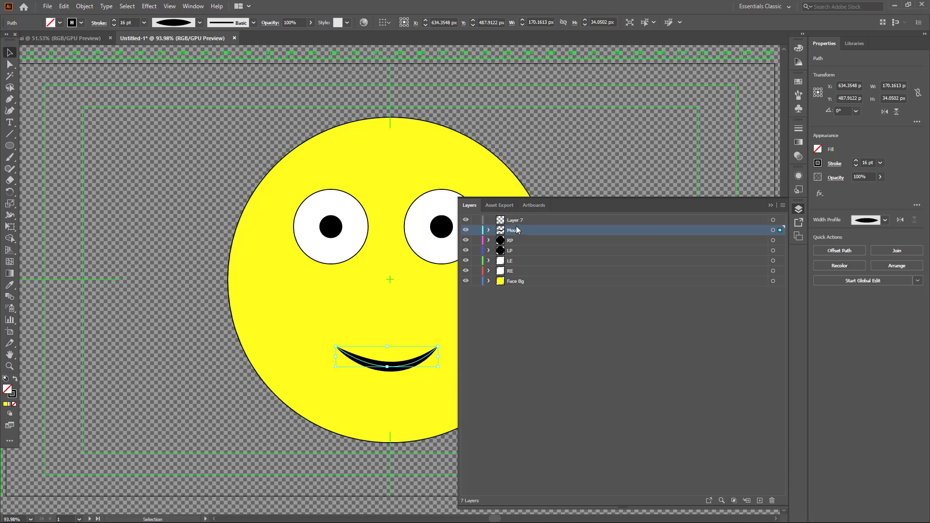
click(514, 220)
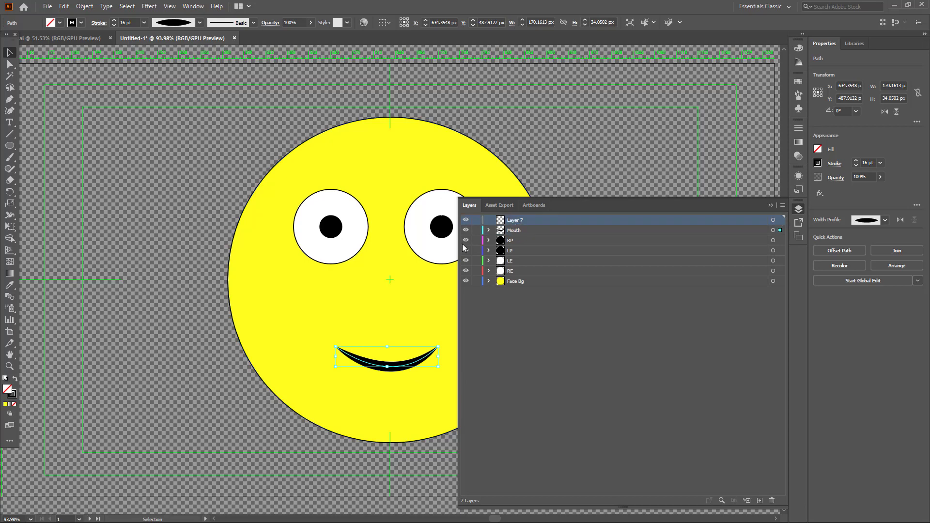
key(ctrl+v)
drag(398, 310, 413, 363)
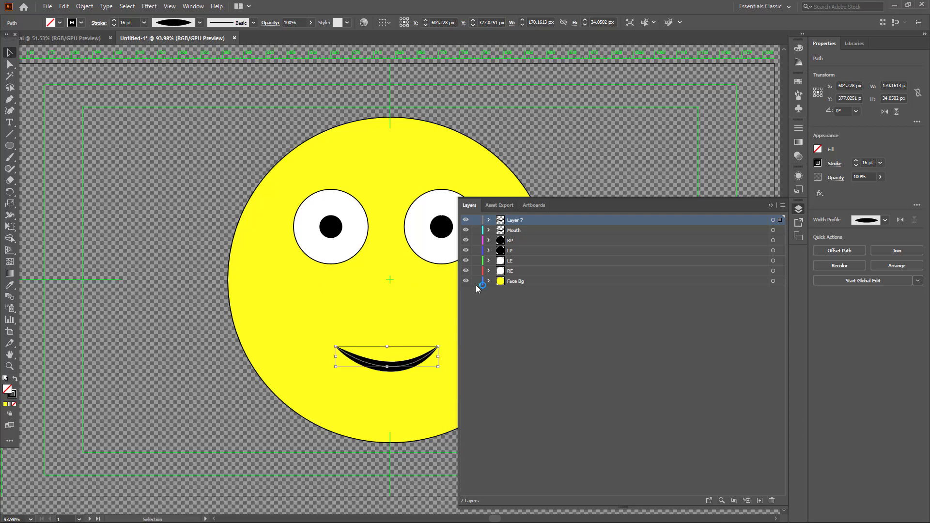
double_click(517, 222)
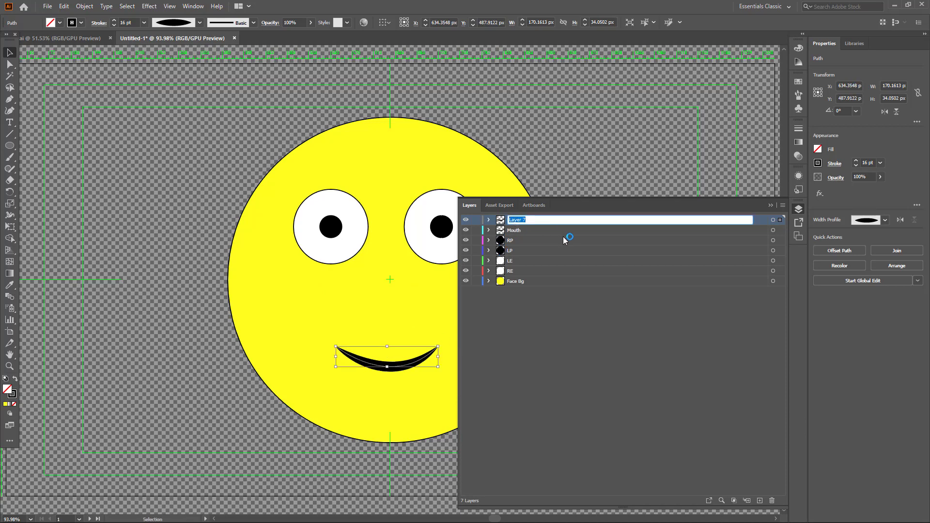
key(Return)
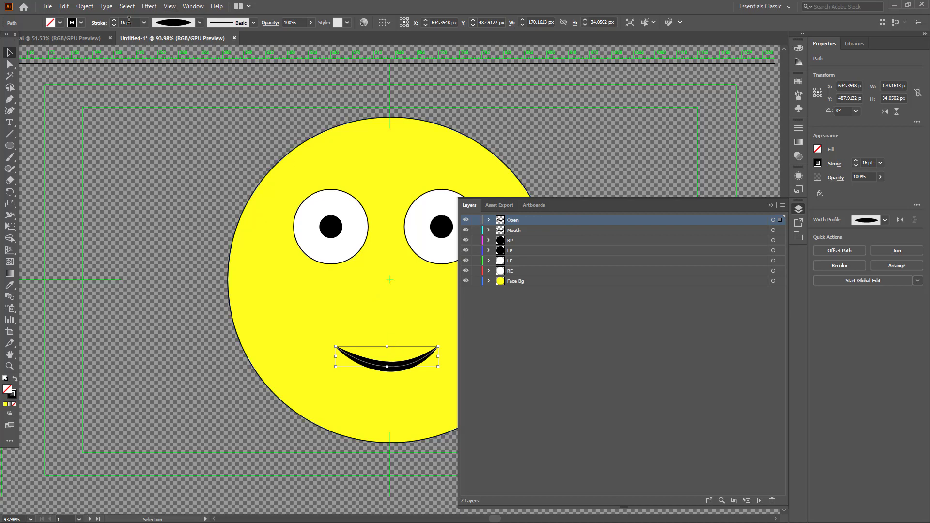
Increase the stroke weight of the smile copy on the Open layer to 70 pt to form an open mouth
click(114, 21)
click(114, 21)
click(114, 20)
click(114, 21)
click(114, 21)
click(114, 20)
click(114, 20)
click(114, 20)
click(115, 21)
click(114, 20)
click(114, 20)
click(115, 20)
click(114, 20)
click(114, 21)
click(114, 21)
click(114, 20)
click(114, 21)
click(114, 20)
click(114, 21)
click(115, 21)
click(114, 20)
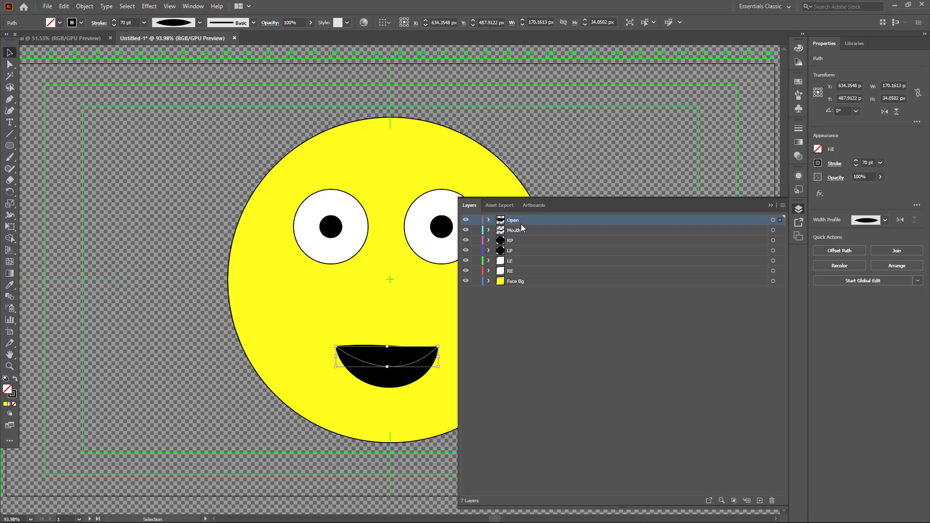
Paste a copy of the open mouth onto a new layer above Open
drag(408, 372, 395, 305)
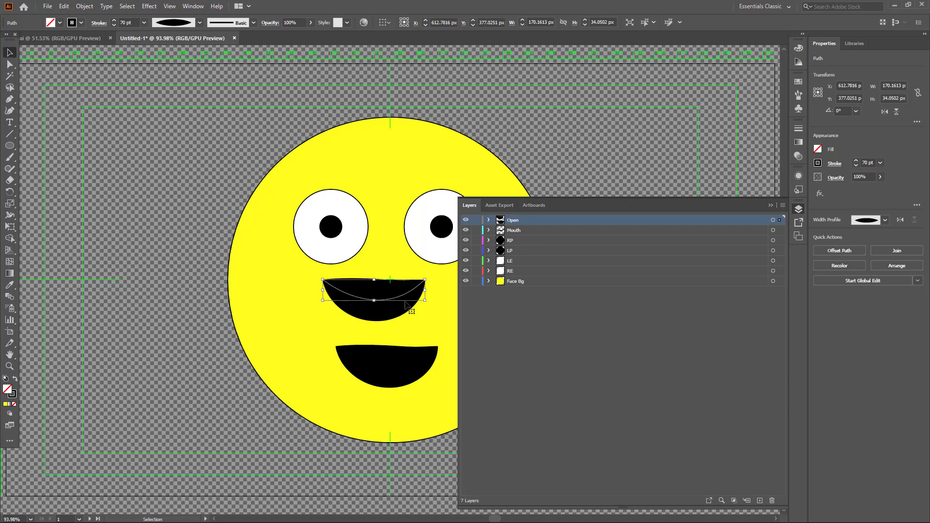
key(ctrl+z)
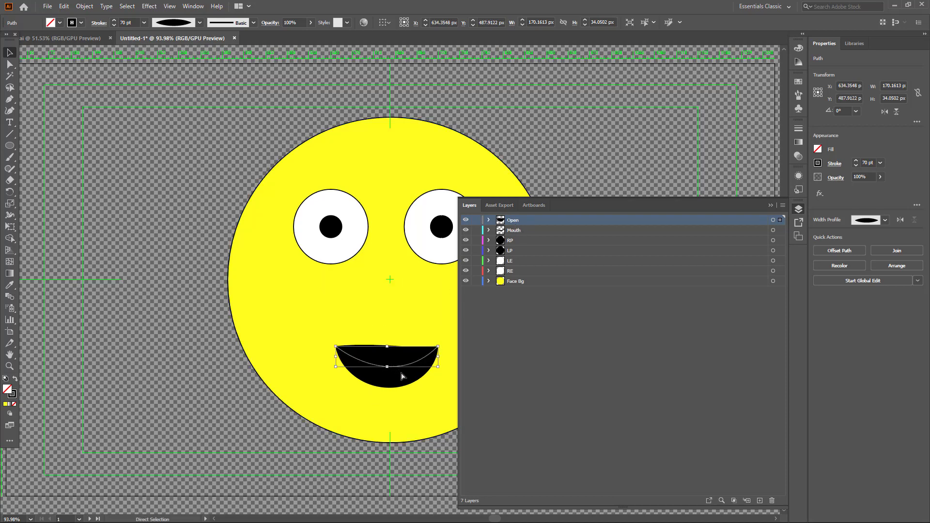
click(759, 501)
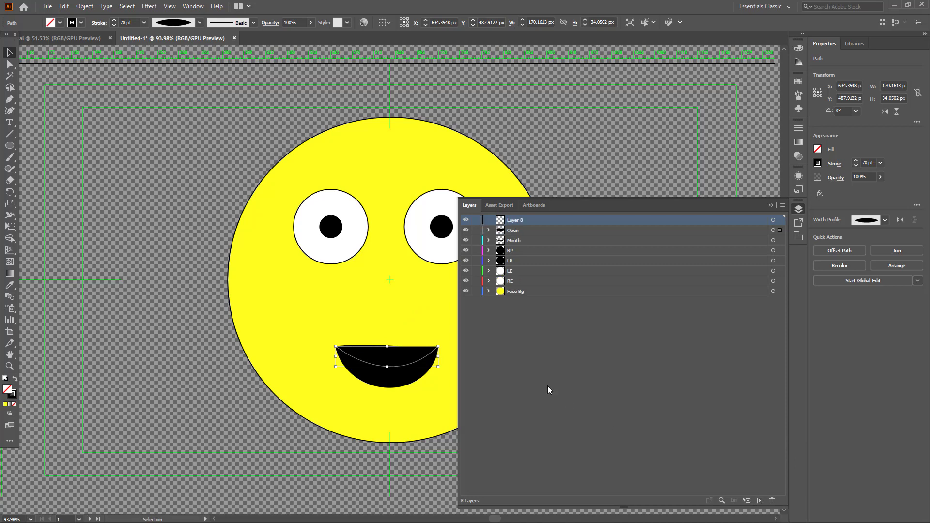
key(ctrl+v)
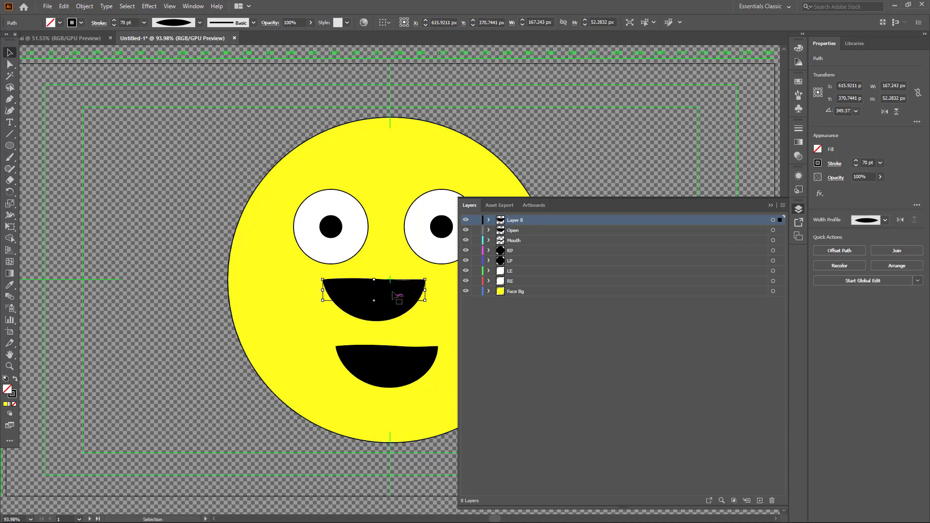
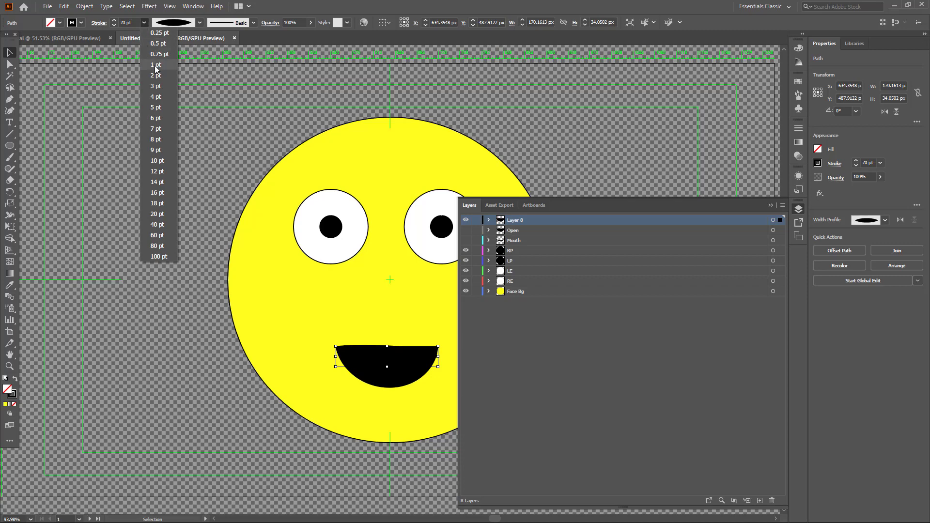
Set the stroke weight of the mouth copy on the new layer to 8 pt to make a thin smile
click(155, 75)
click(143, 23)
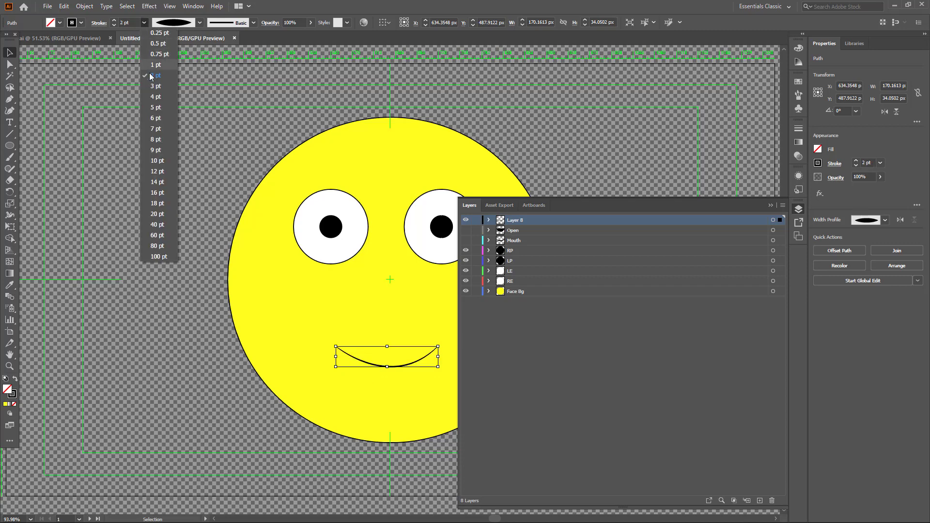
click(156, 122)
click(144, 23)
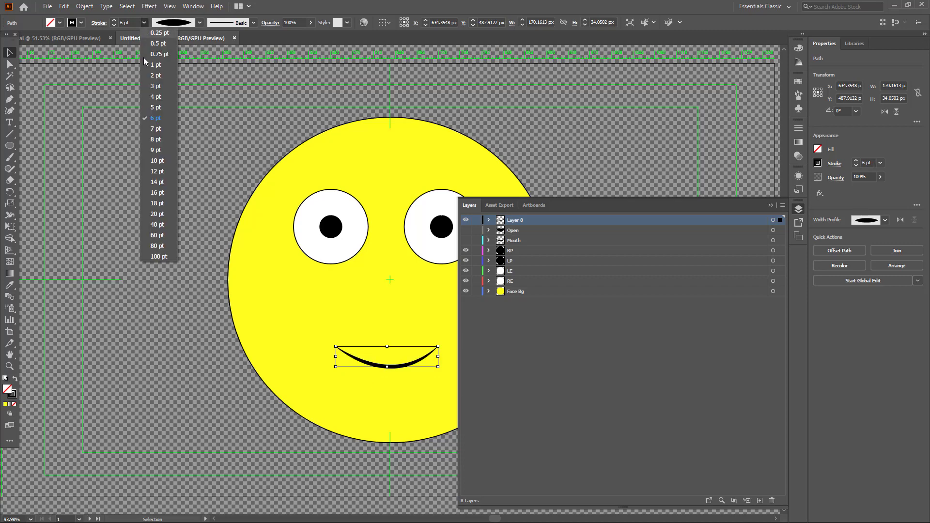
click(152, 139)
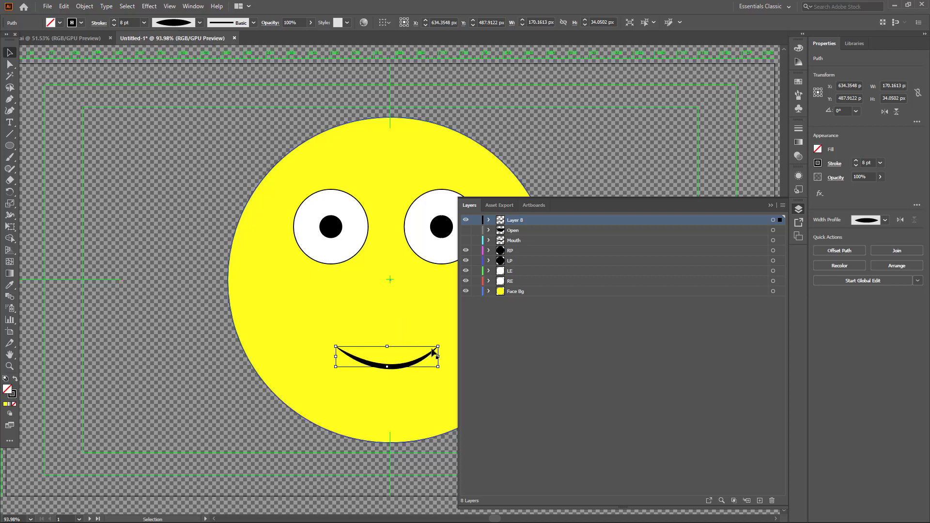
Duplicate the thin smile and shrink the copy to about 90 px wide, centred just under the original
key(a)
key(ctrl+c)
key(ctrl+v)
key(v)
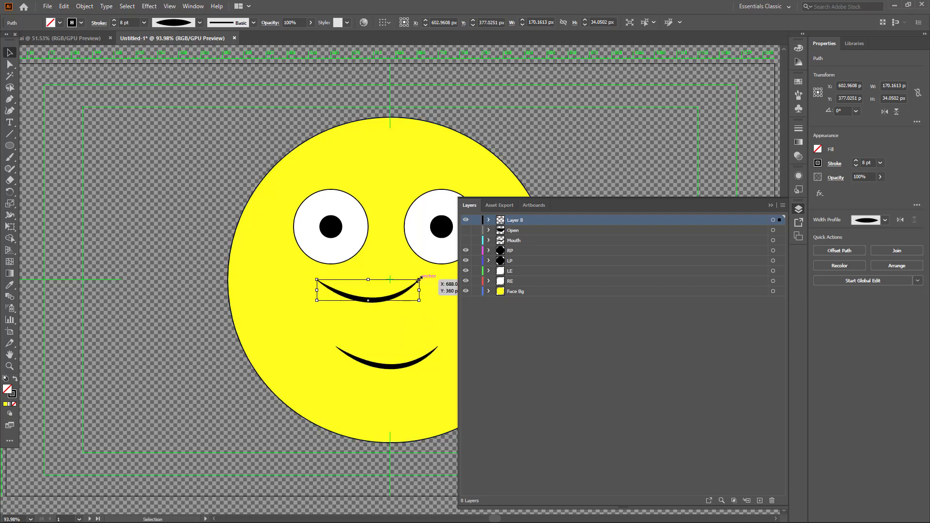
mouse_move(428, 285)
mouse_down()
mouse_move(362, 300)
mouse_move(406, 374)
mouse_up()
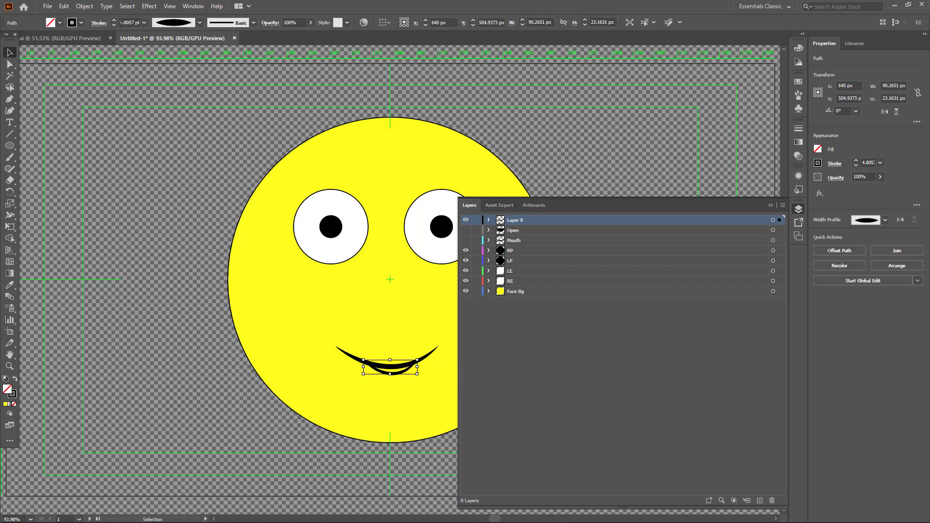
Try stroke weights of 18 pt and 80 pt on the small smile copy, then delete it
click(144, 22)
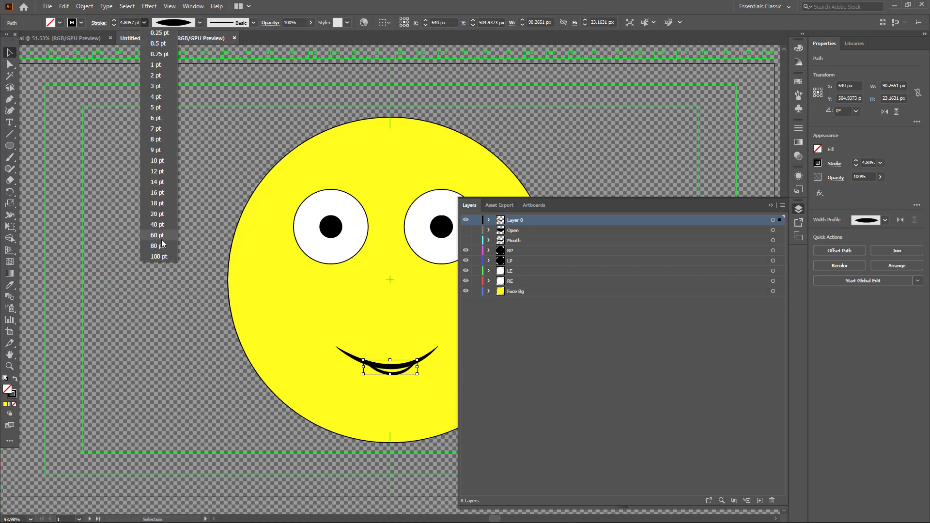
click(164, 204)
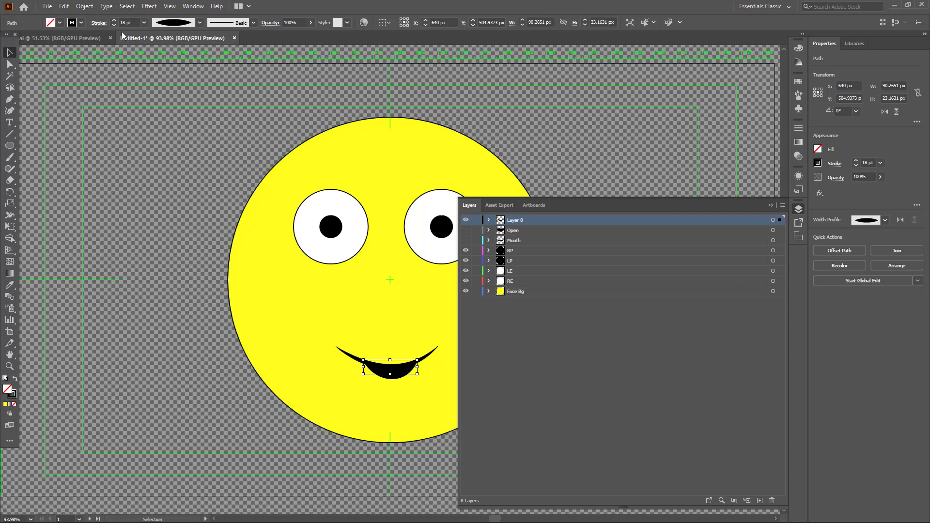
click(142, 23)
click(163, 250)
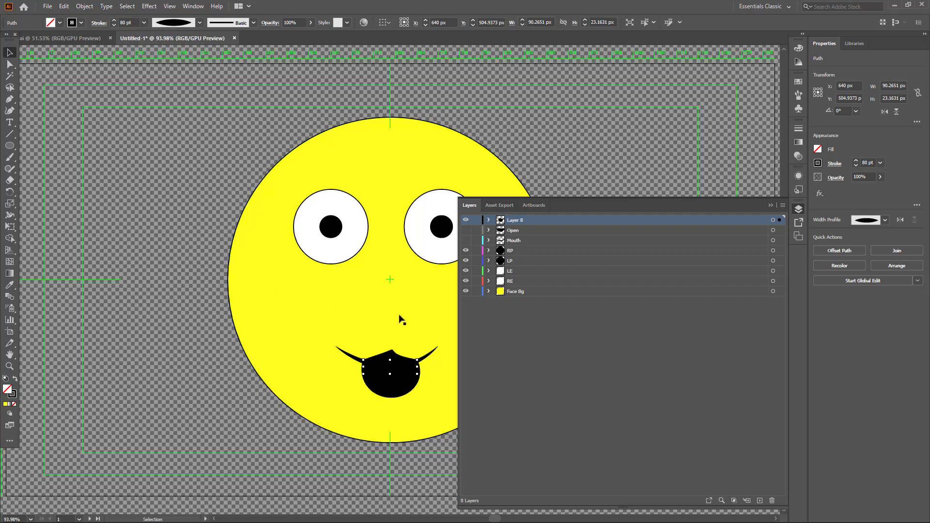
drag(402, 383, 399, 349)
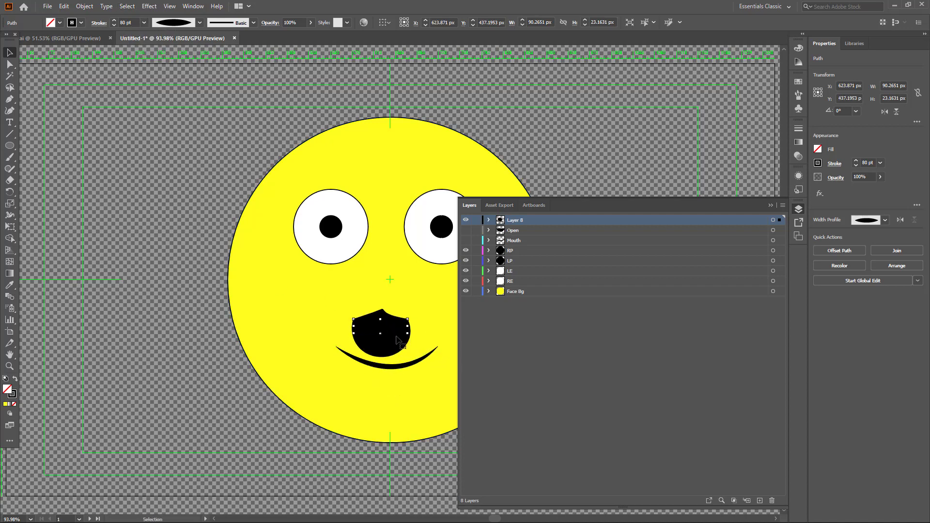
click(145, 175)
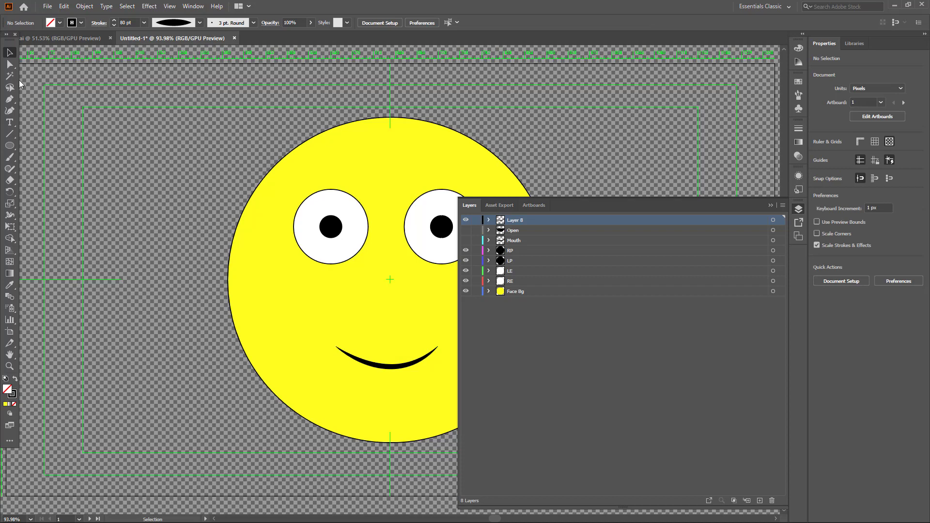
Draw an ellipse about 72 by 55 px over the middle of the thin smile
click(9, 145)
drag(370, 346, 411, 380)
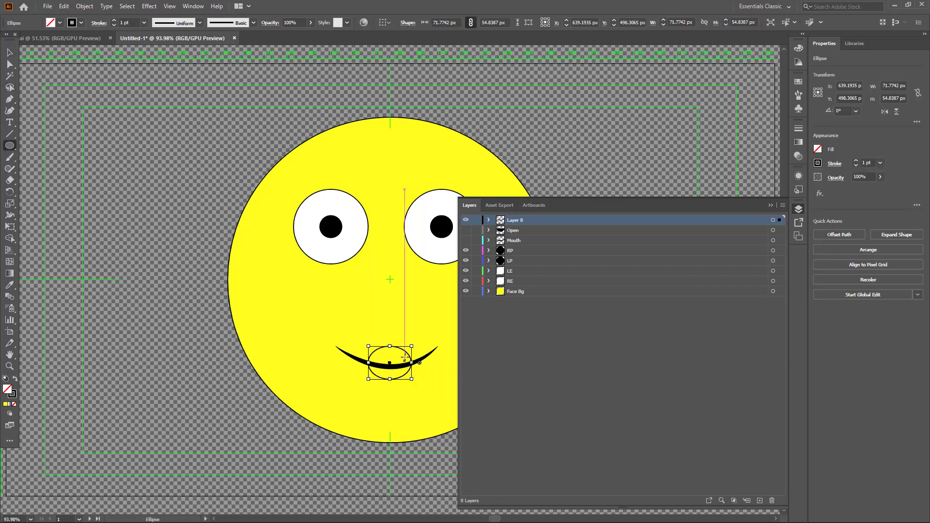
click(10, 53)
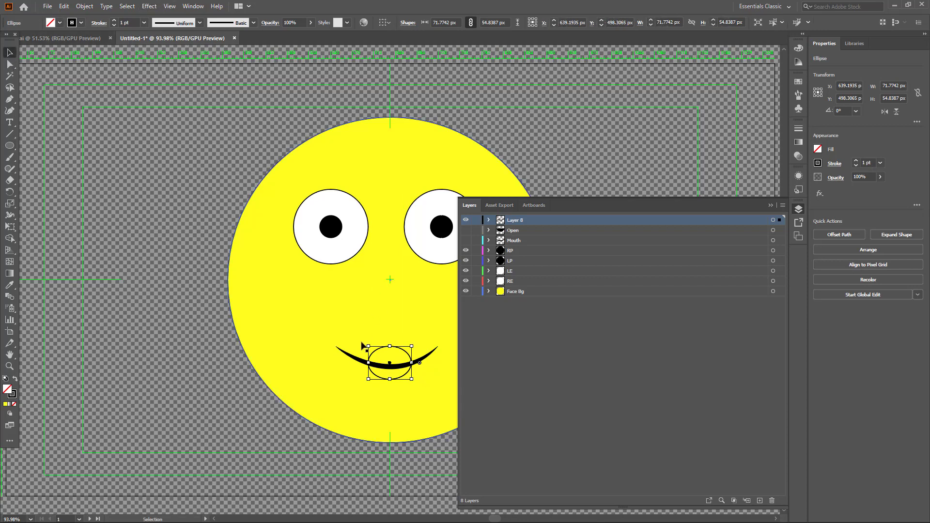
Try a red fill on the smile path, then undo it and reselect the ellipse
click(389, 367)
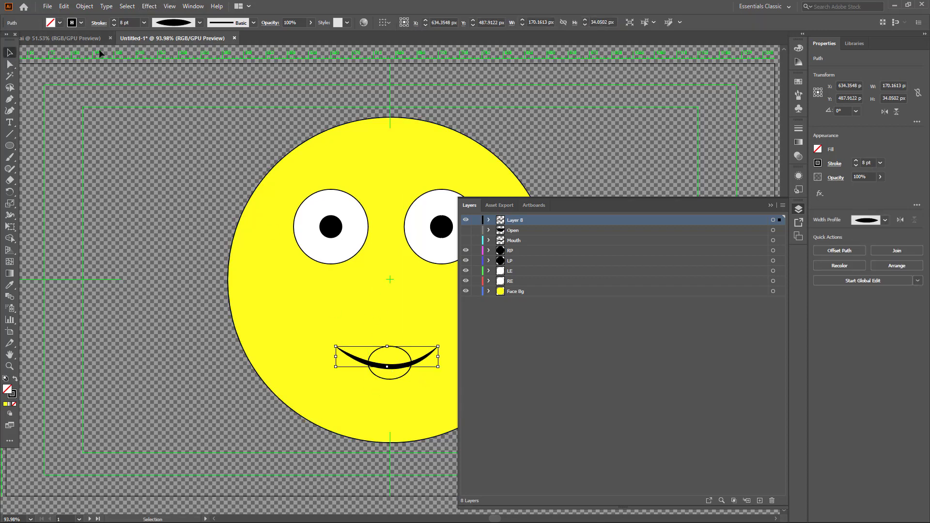
click(186, 28)
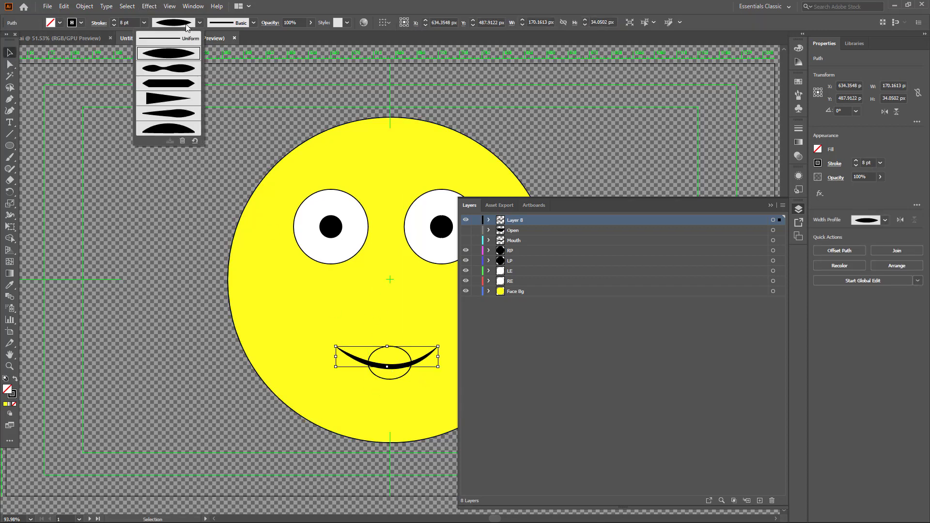
click(60, 25)
click(33, 39)
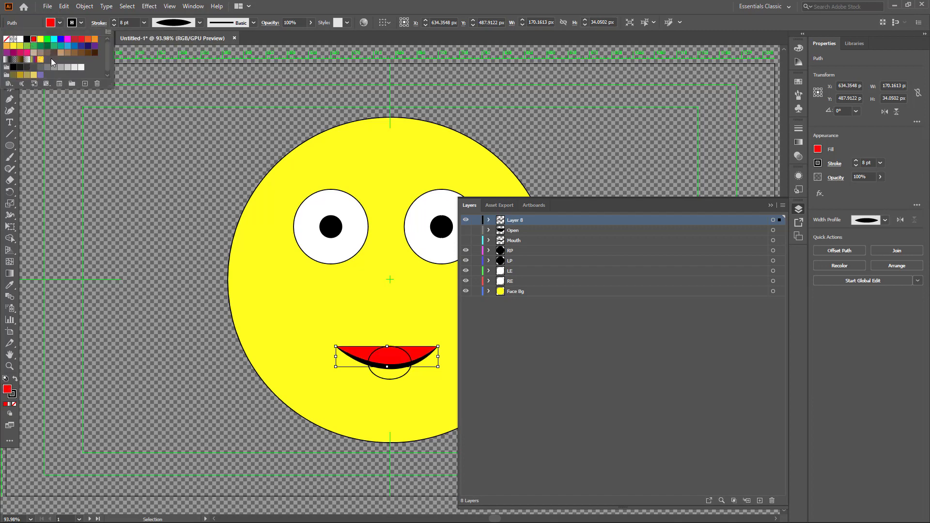
click(394, 401)
click(401, 376)
click(388, 379)
key(a)
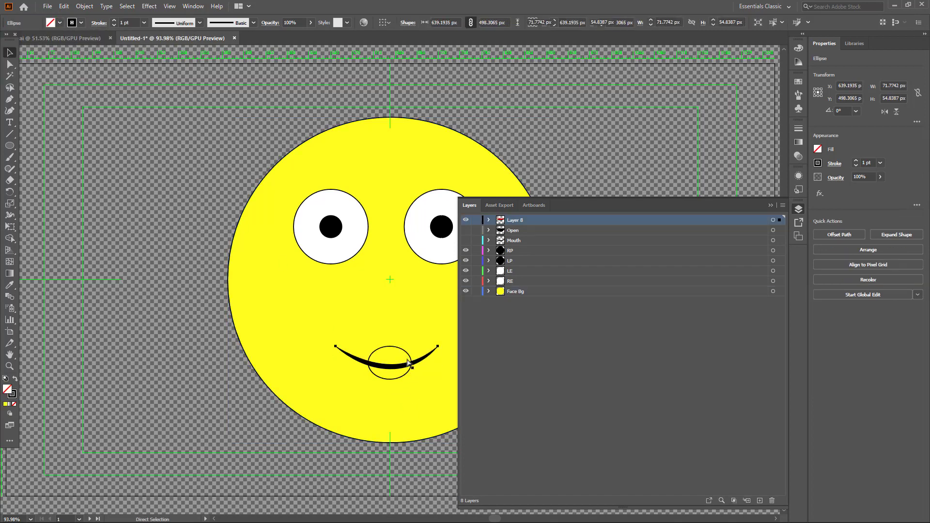
key(v)
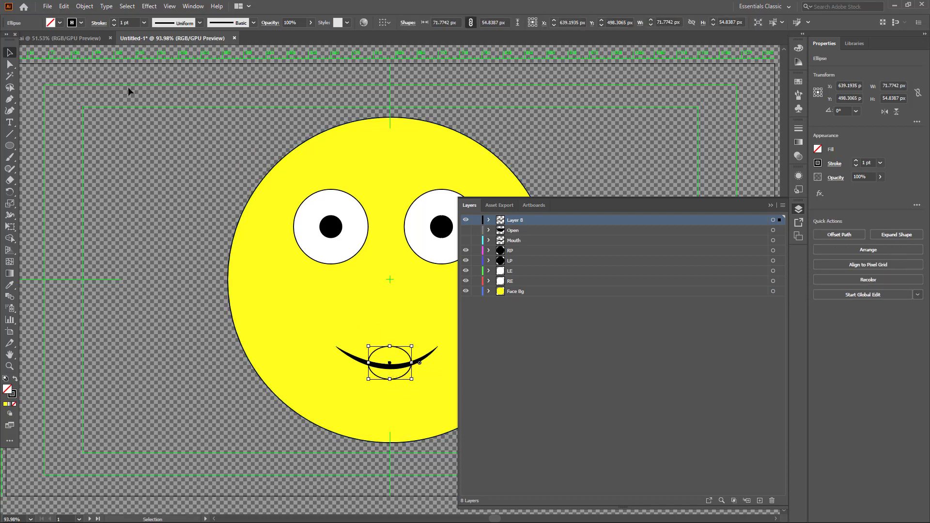
Fill the ellipse with black, widen it to about 102 px and adjust its position over the smile
click(60, 23)
click(30, 43)
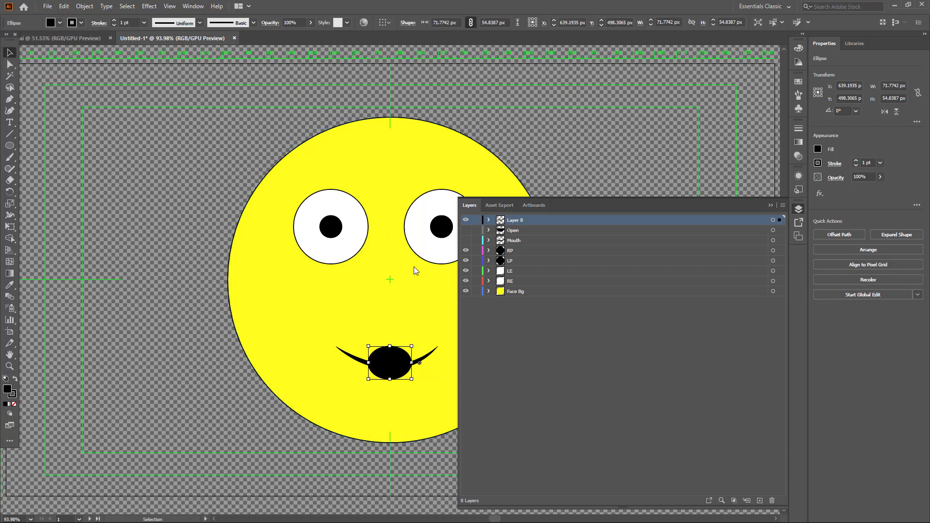
click(402, 329)
click(405, 359)
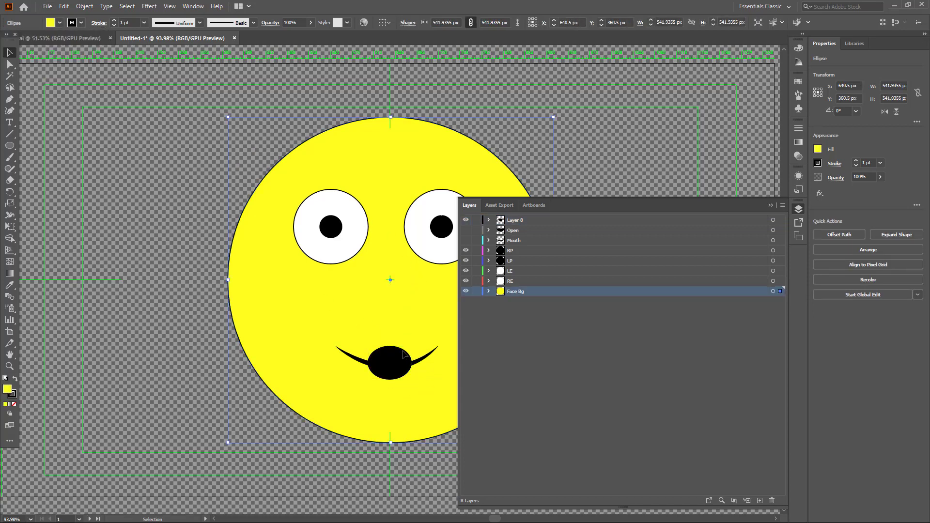
mouse_move(411, 362)
mouse_down()
mouse_move(450, 367)
mouse_move(429, 362)
mouse_up()
drag(369, 363, 407, 368)
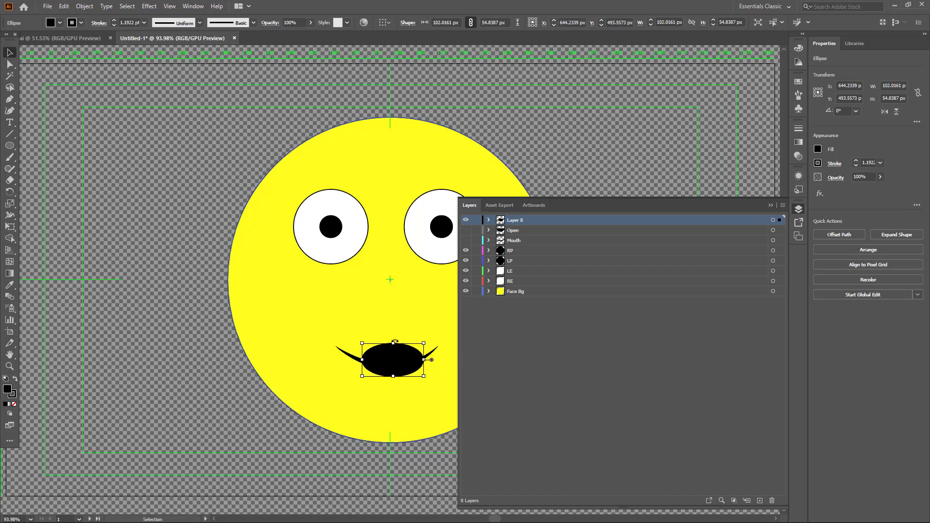
Delete the black ellipse from the middle of the smile
click(573, 376)
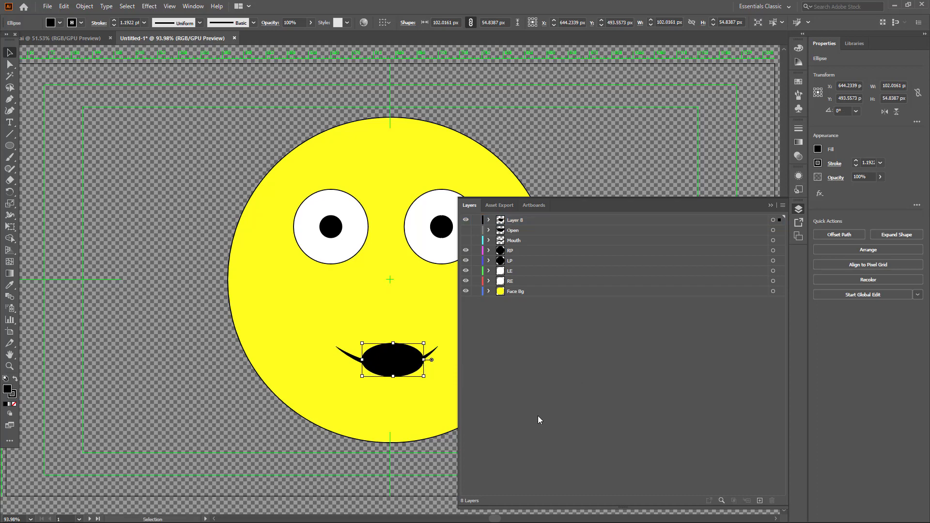
click(401, 430)
click(418, 373)
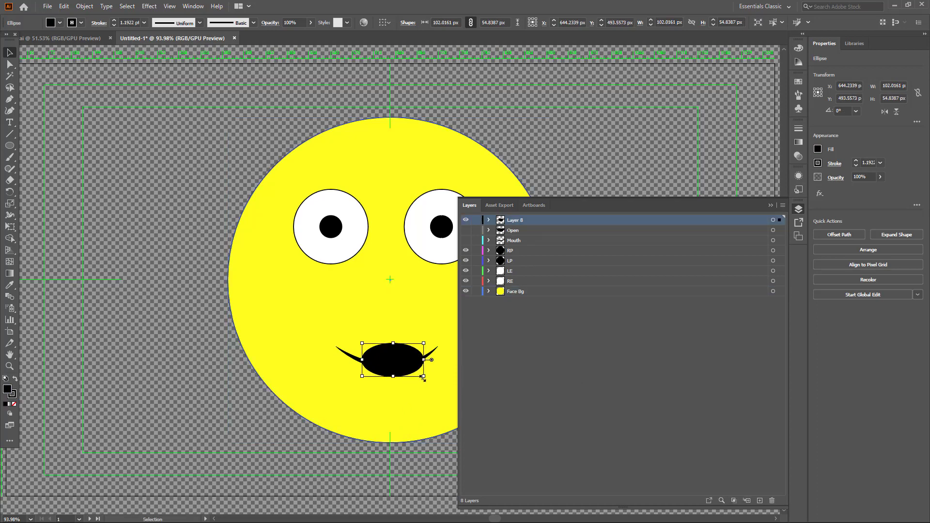
key(Delete)
Draw a line about 70 px long just below the smile with a 9 pt stroke and the lens-shaped width profile
click(9, 134)
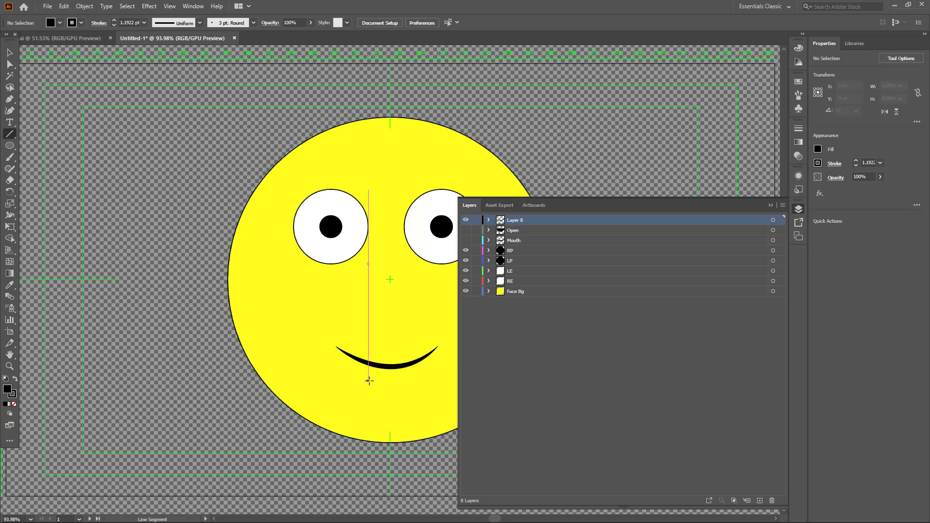
drag(368, 381, 410, 380)
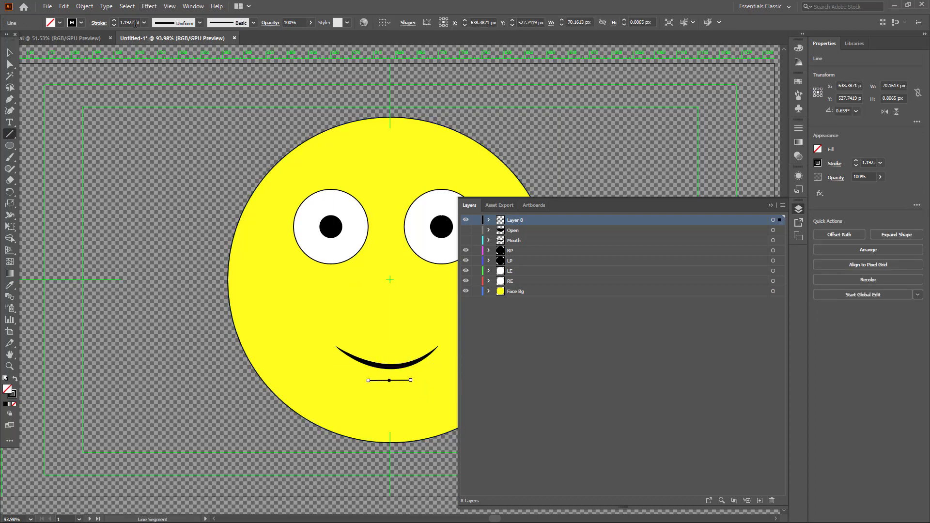
click(114, 21)
click(114, 21)
click(113, 20)
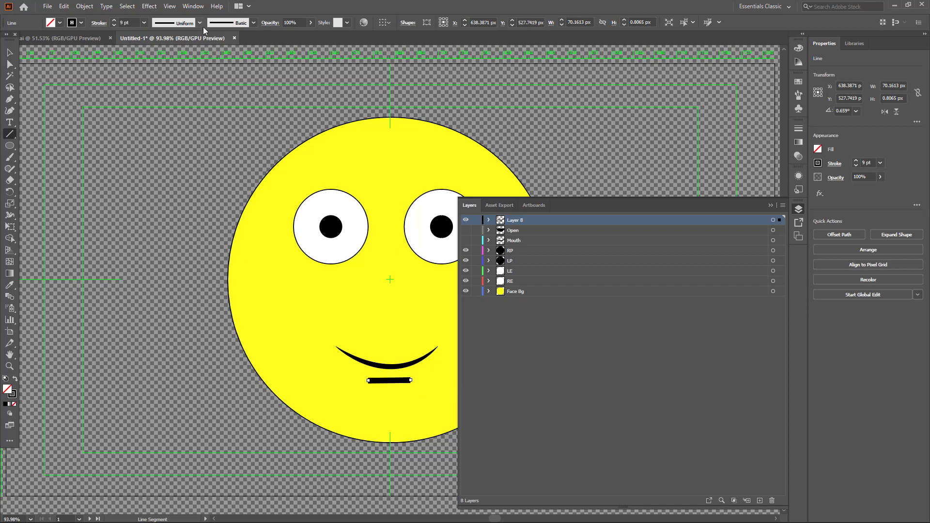
click(199, 23)
click(180, 56)
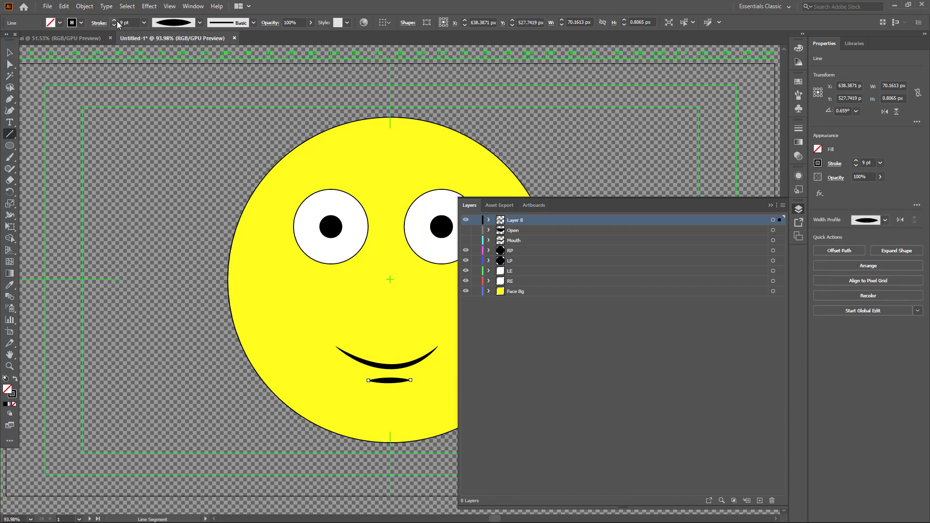
Increase the stroke weight of the short line to 51 pt to form a rounded mouth opening
click(114, 20)
click(114, 20)
click(114, 21)
click(114, 20)
click(115, 20)
click(115, 20)
click(114, 20)
click(114, 20)
click(115, 20)
click(114, 21)
click(115, 21)
click(114, 21)
click(115, 21)
click(115, 21)
click(115, 21)
click(115, 21)
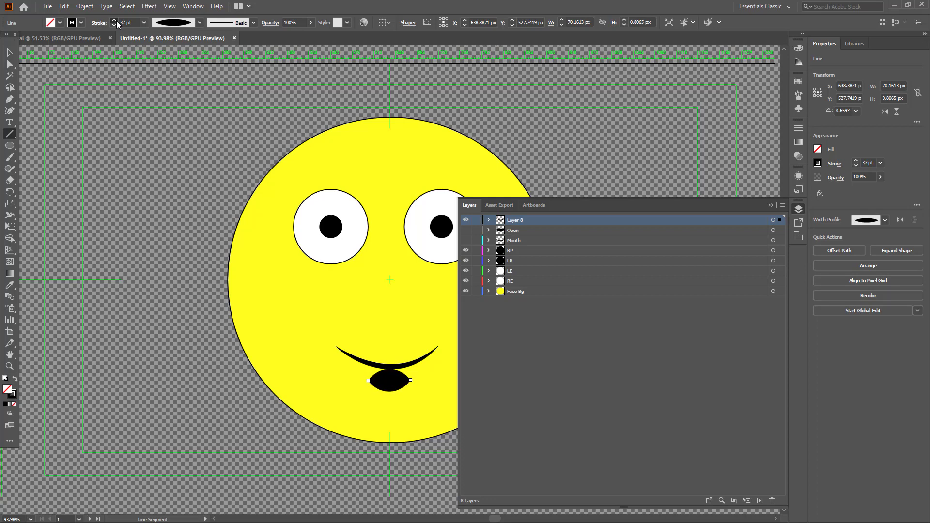
click(115, 21)
click(114, 21)
click(115, 21)
click(115, 20)
click(115, 21)
click(114, 21)
click(115, 21)
click(115, 21)
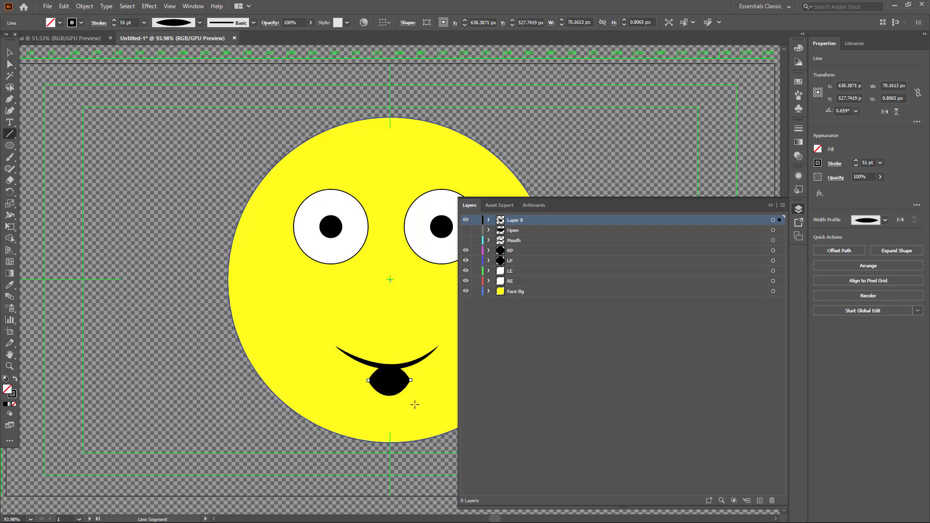
Move the rounded mouth opening up so that it sits over the middle of the thin smile
key(v)
click(401, 390)
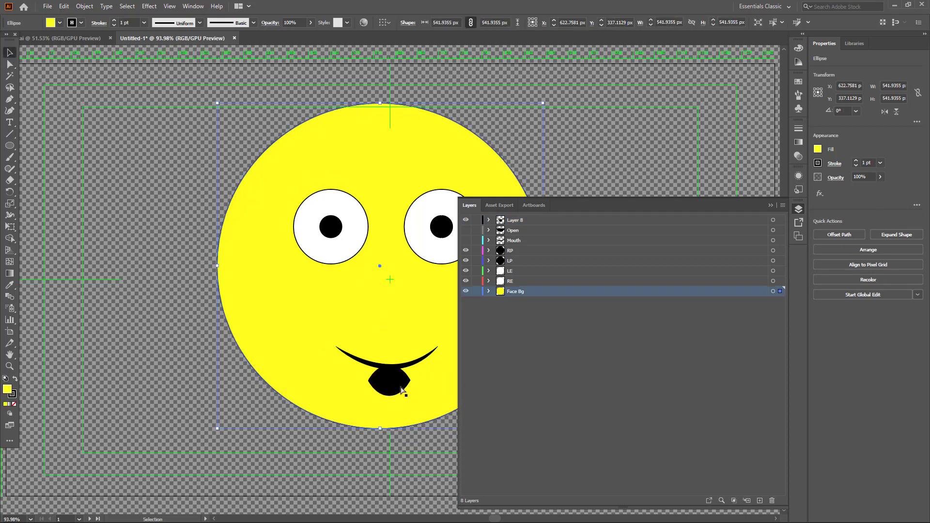
click(401, 390)
drag(401, 390, 400, 367)
click(585, 373)
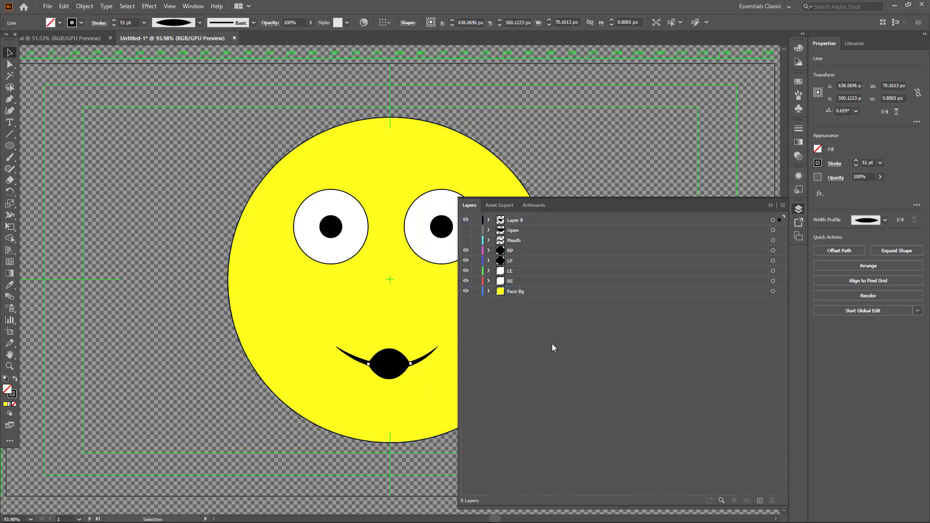
Rename the layer that holds the rounded mouth opening as "O"
click(525, 221)
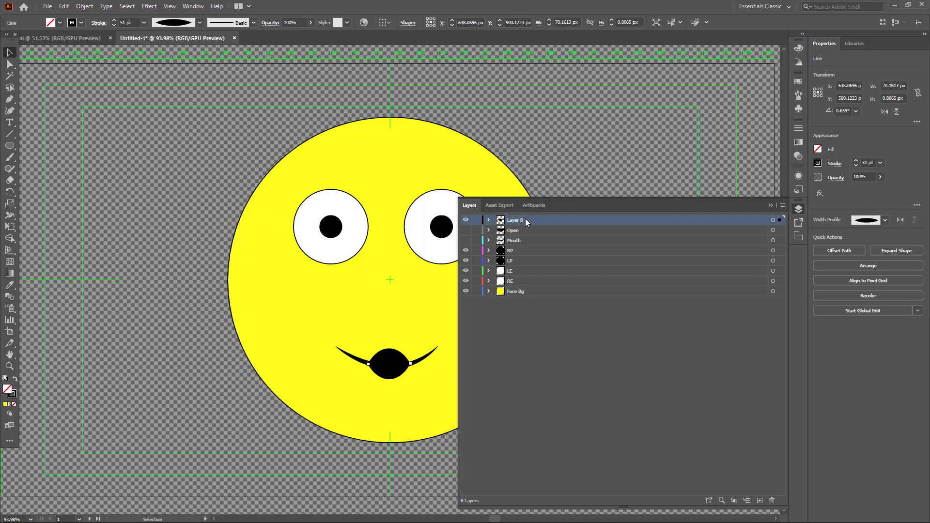
double_click(512, 220)
text(O)
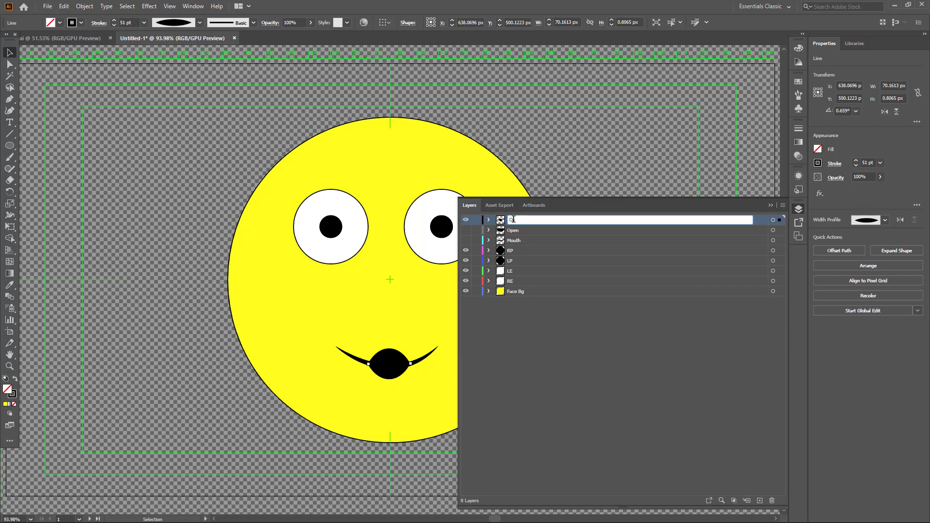
click(635, 403)
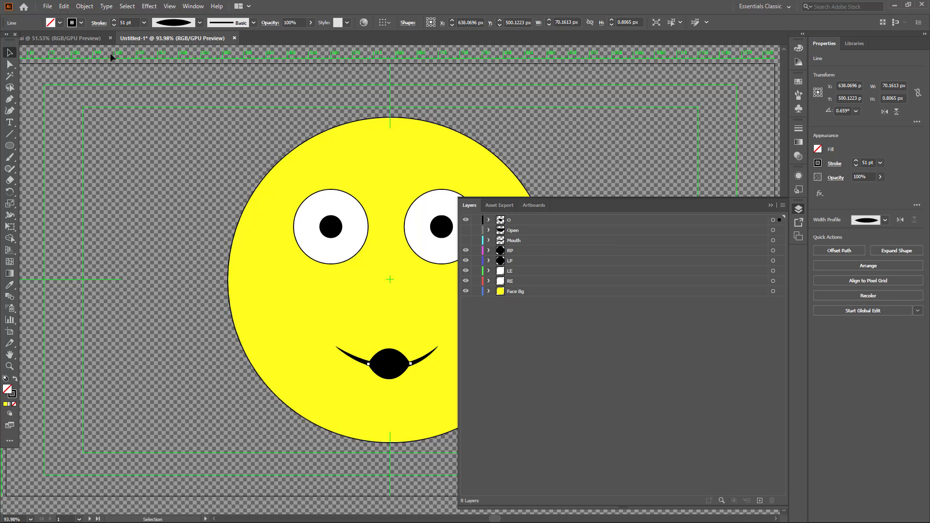
Check the layer structure of Chad.ai as a reference, and add a top layer named "+Smiley" to the yellow face document
click(98, 36)
drag(94, 37, 125, 33)
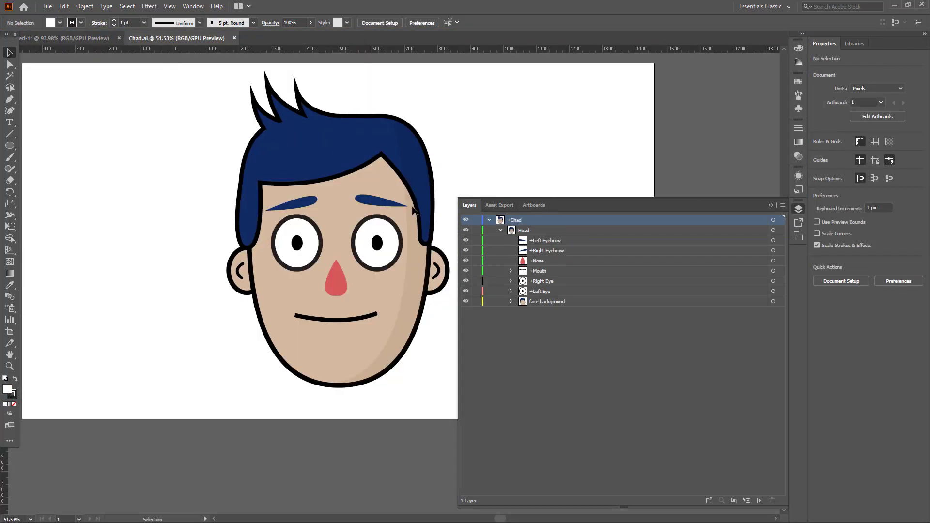
click(100, 37)
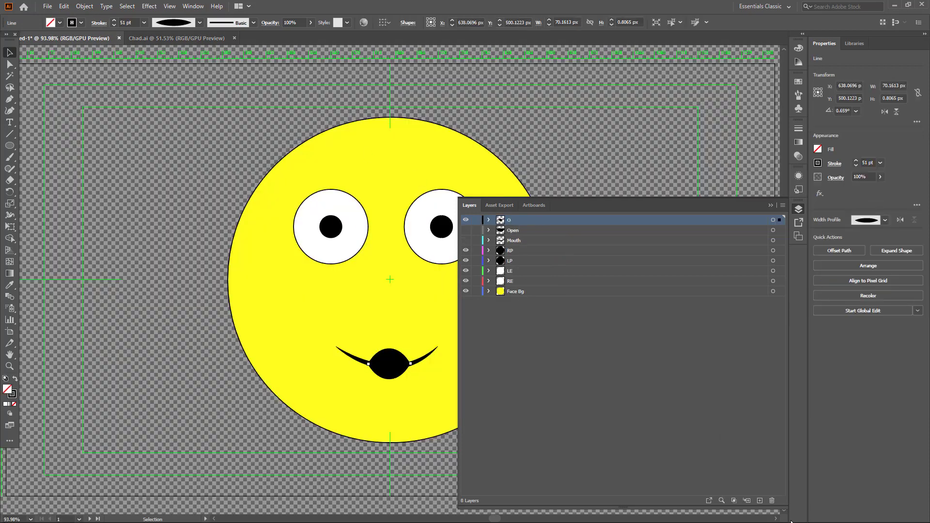
click(759, 500)
double_click(512, 219)
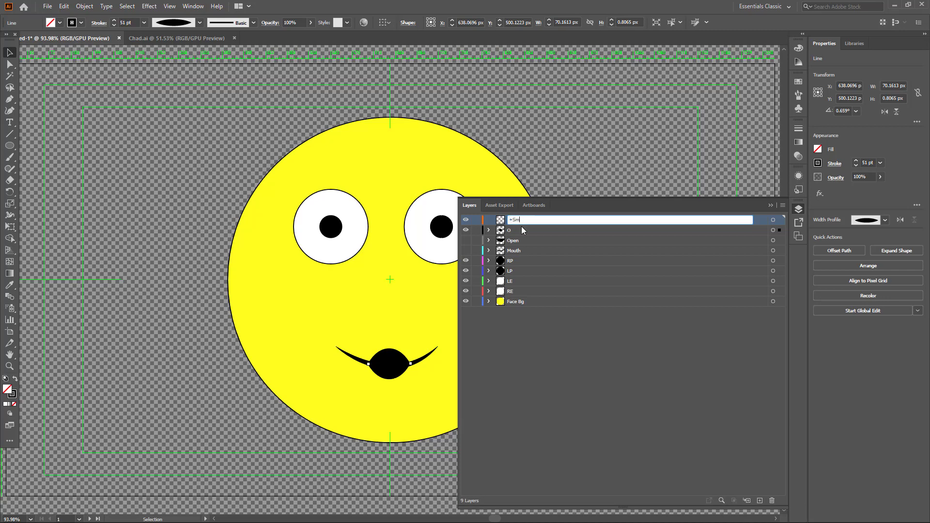
key(Return)
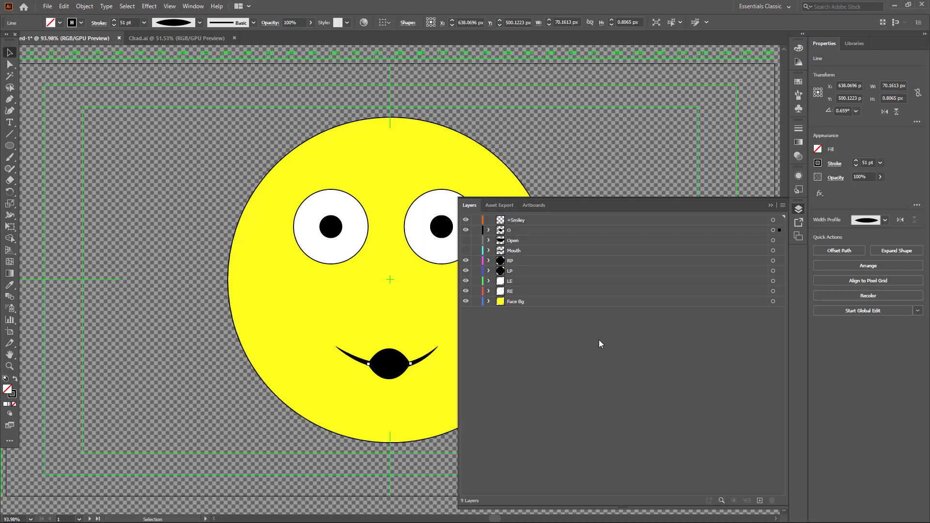
Compare the background layer's name in Chad.ai, and rename the Face Bg layer of the yellow face as "face bakground"
click(142, 39)
click(547, 302)
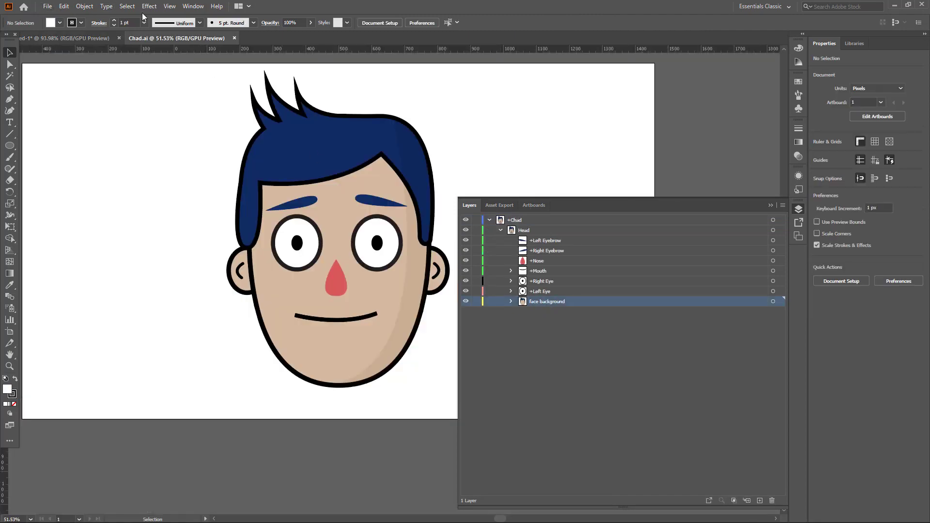
click(113, 40)
click(519, 304)
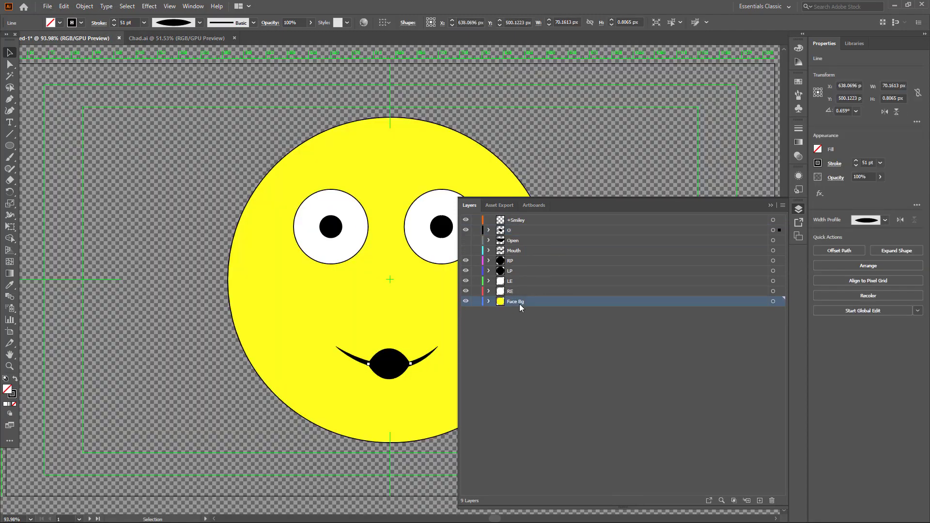
double_click(520, 302)
click(215, 39)
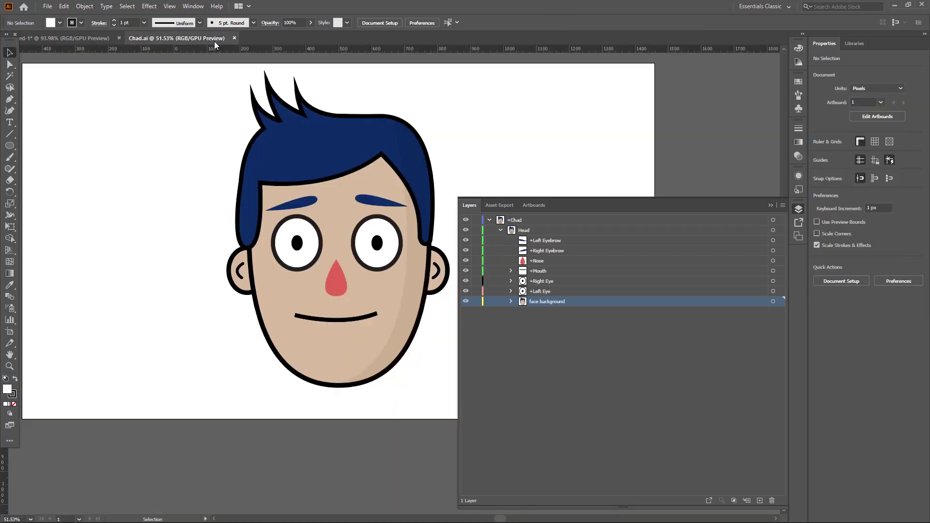
click(68, 38)
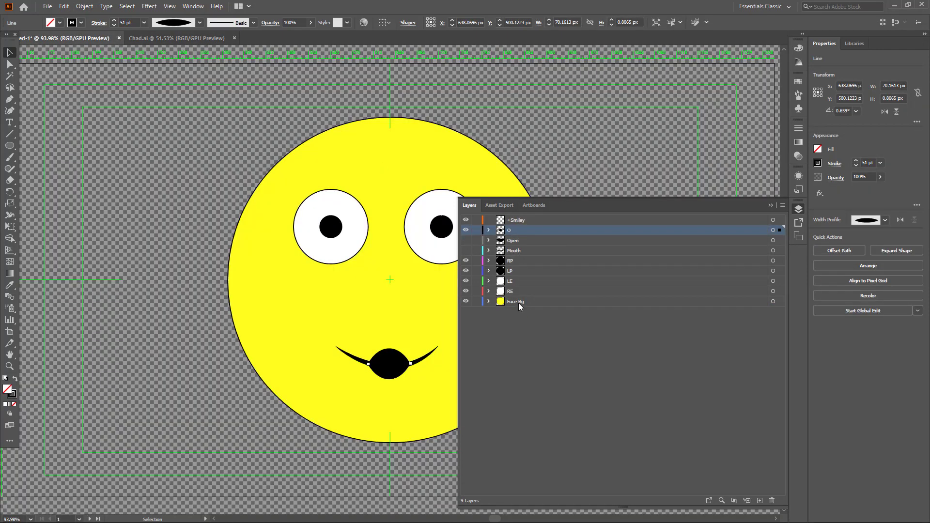
double_click(518, 302)
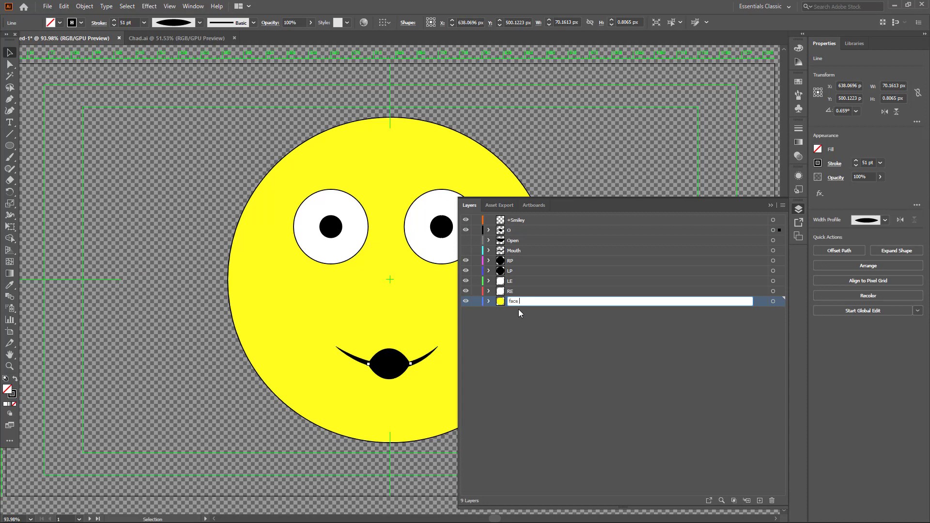
text(face bakground)
click(551, 350)
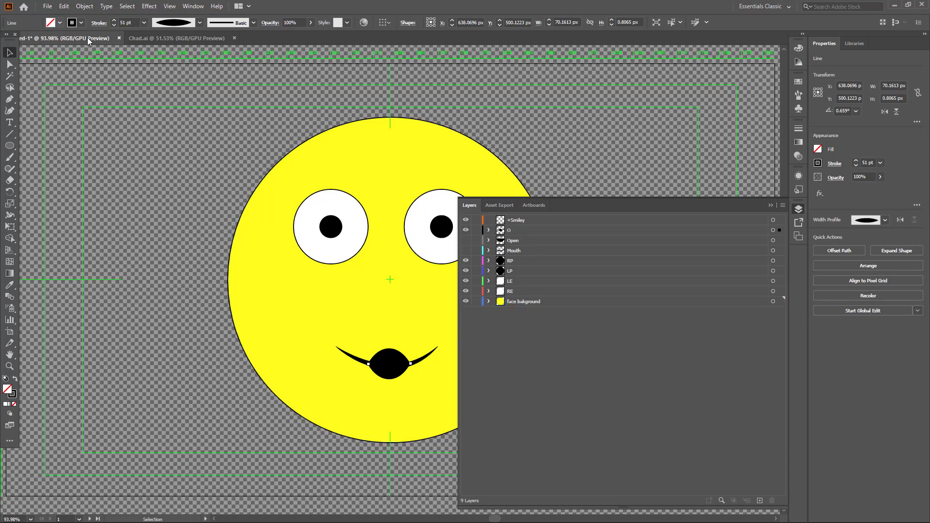
Check the eye layer names in Chad.ai, and rename the LE layer of the yellow face as "+Left Eye"
click(155, 39)
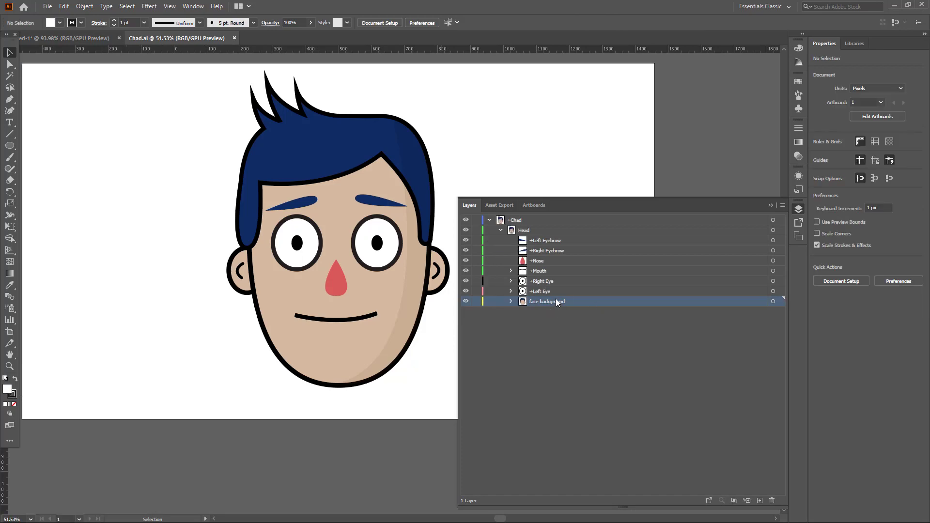
click(68, 39)
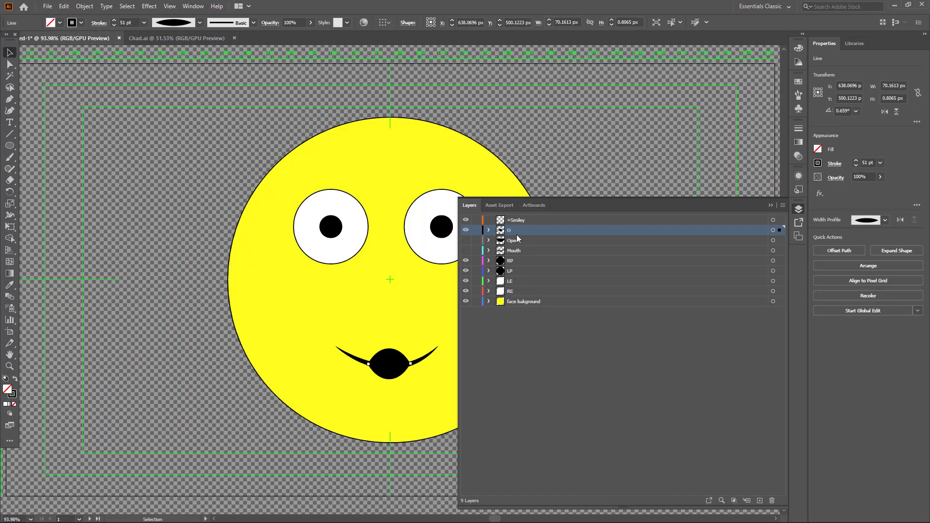
double_click(514, 281)
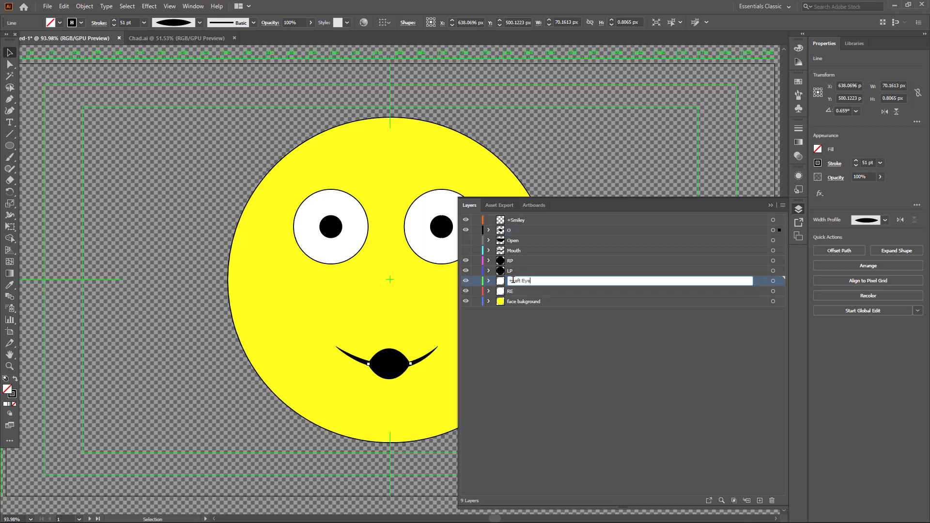
click(557, 290)
Rename the RE layer as "+Right Eye"
double_click(556, 289)
click(516, 300)
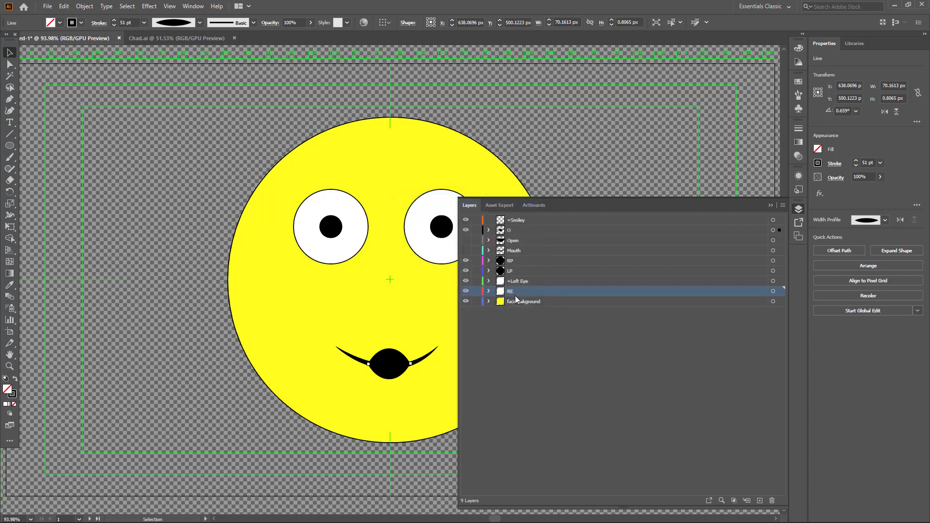
double_click(513, 292)
key(BackSpace)
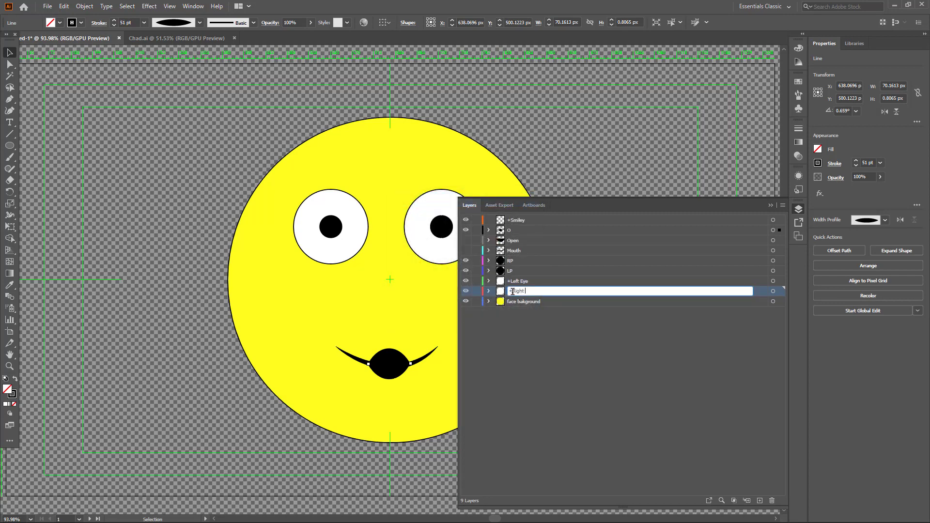
text(+Right Eye)
key(Return)
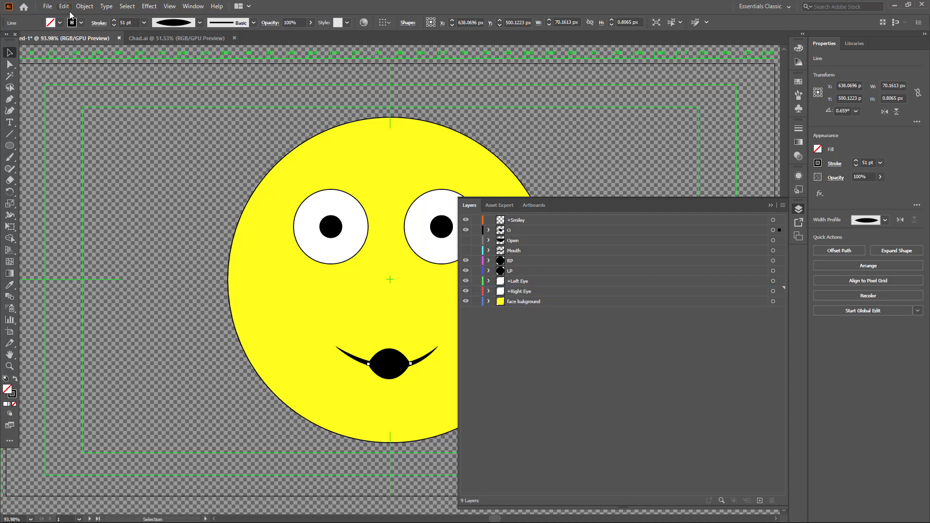
Expand the +Left Eye and +Right Eye layers in Chad.ai to examine how their pupils are nested and named
click(146, 39)
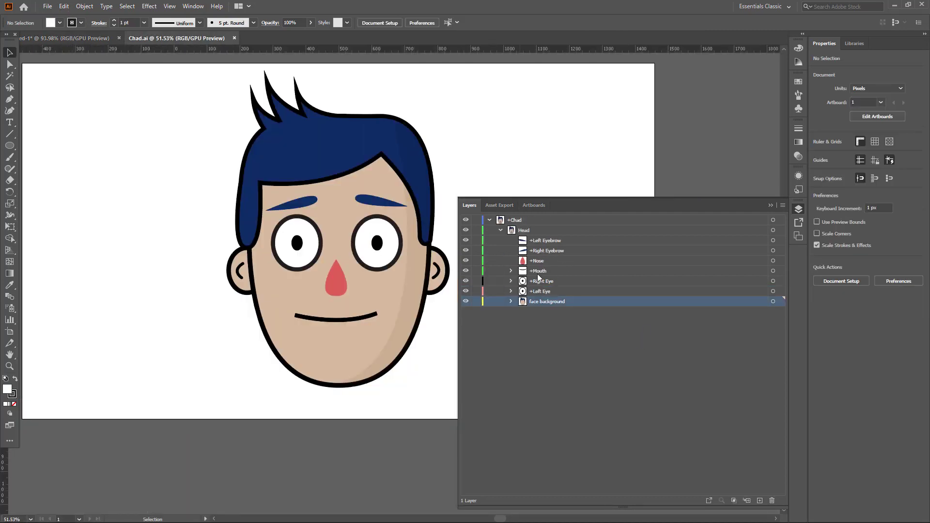
click(551, 244)
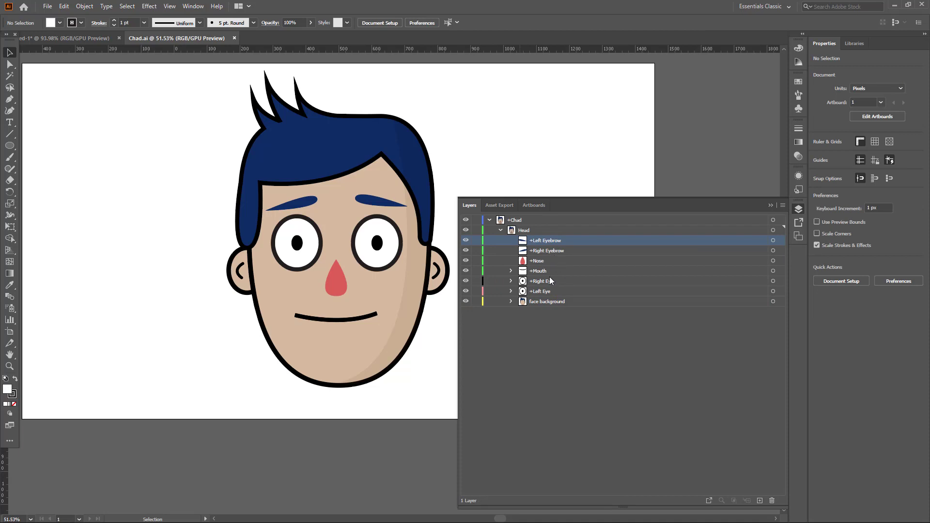
click(510, 291)
click(510, 281)
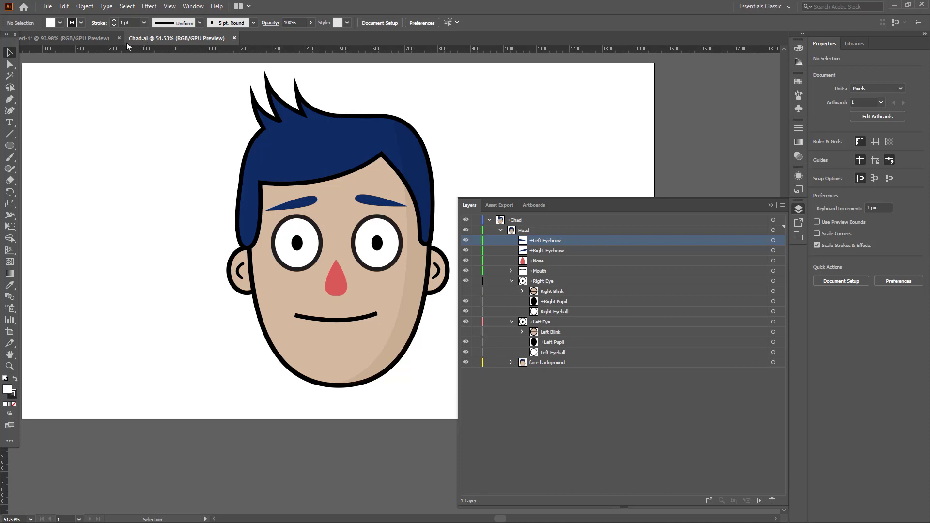
In the yellow face document, rename the LP layer as "+Left Pupil" and nest it inside the +Left Eye layer
click(87, 38)
click(512, 260)
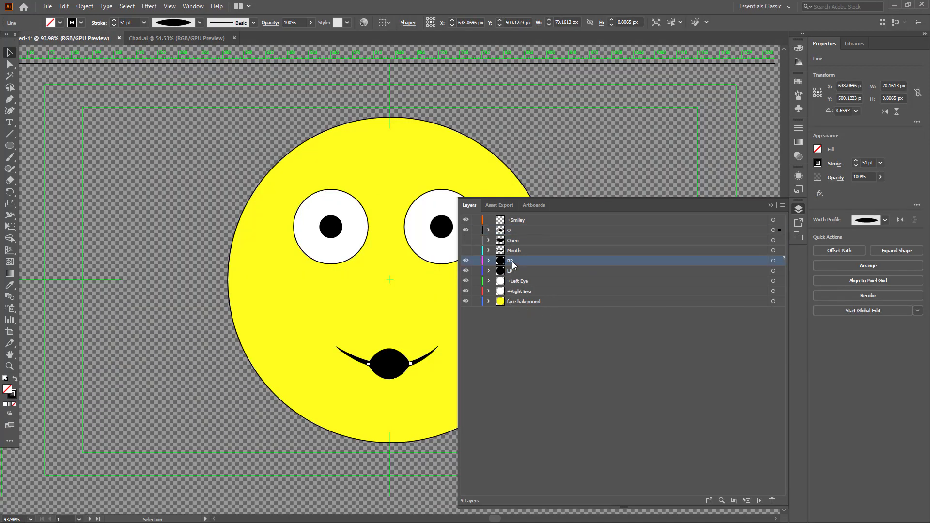
double_click(513, 273)
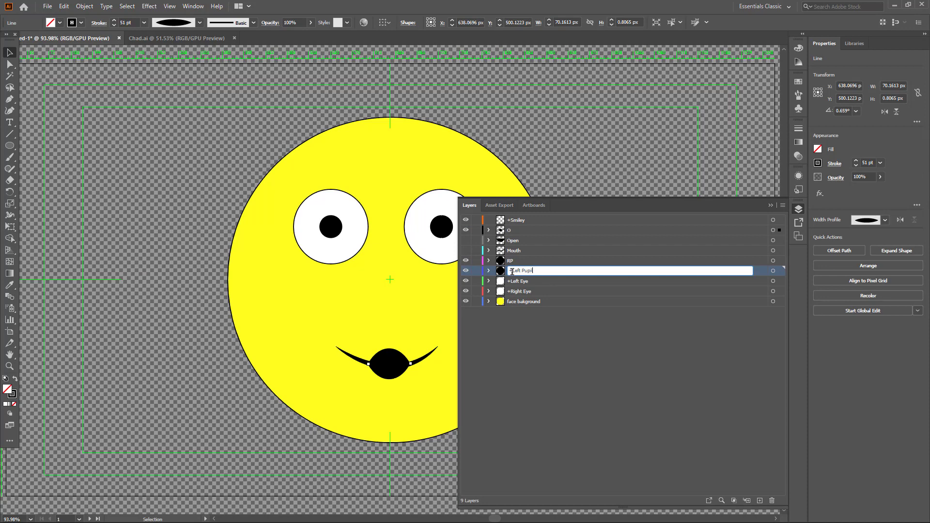
key(Return)
click(523, 281)
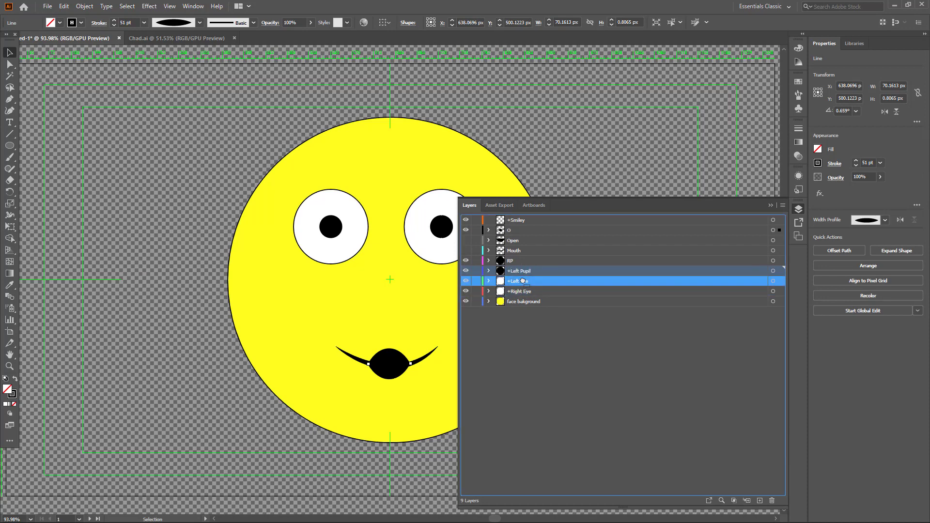
drag(523, 282, 523, 283)
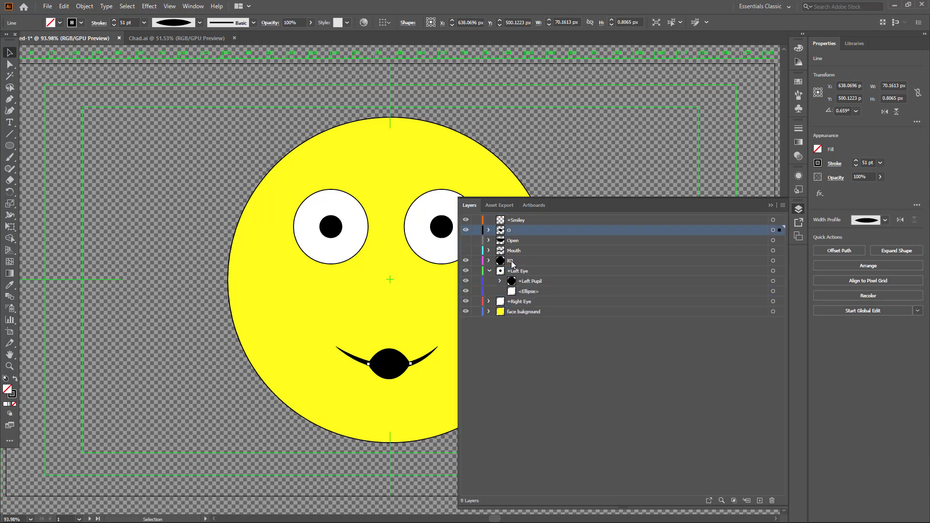
Rename the RP layer as "+Right Pupil" and nest it inside the +Right Eye layer
double_click(511, 260)
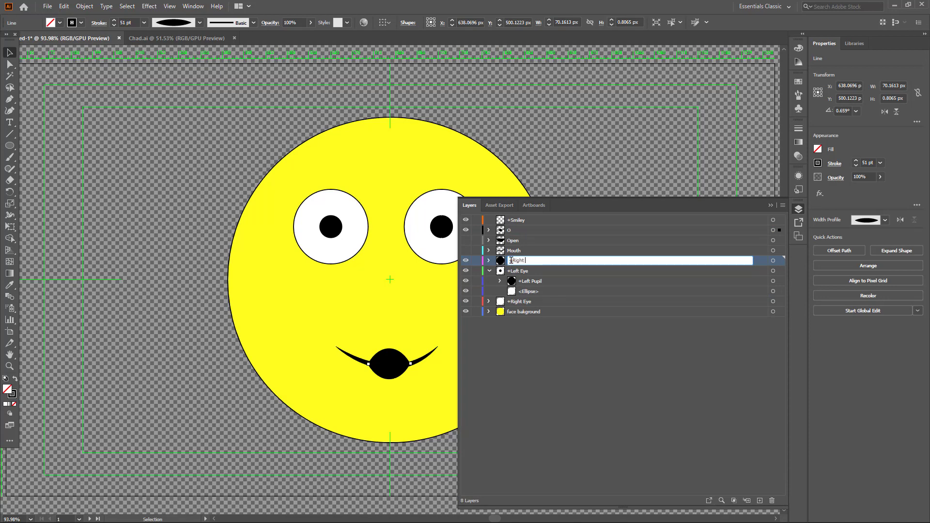
key(Return)
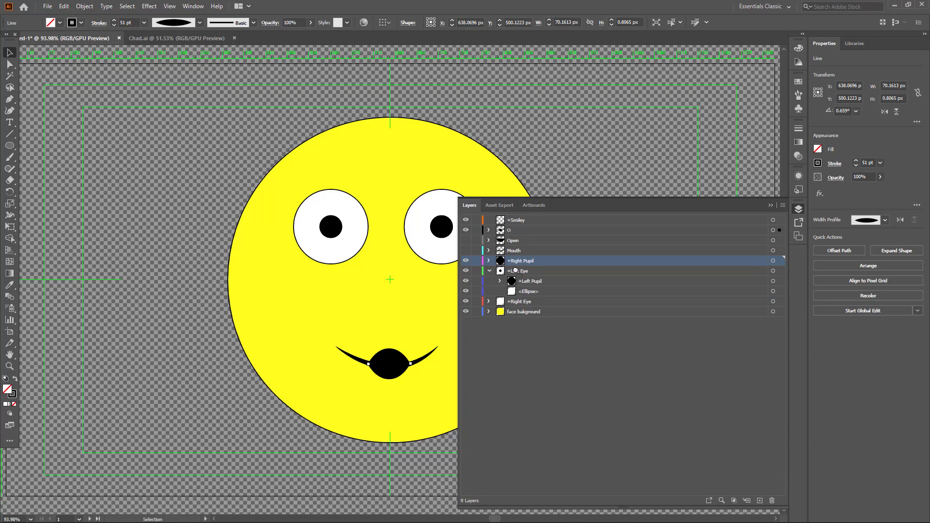
drag(515, 271, 516, 303)
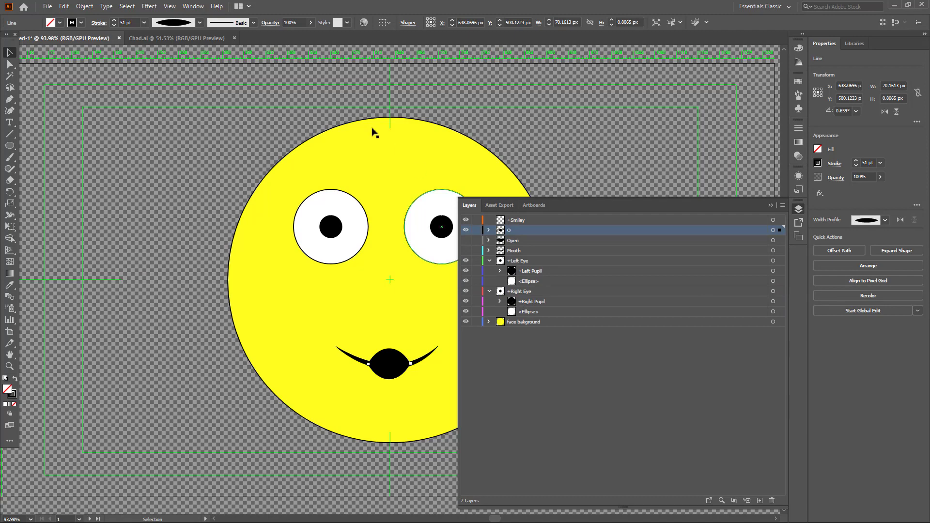
Compare the layer hierarchy with Chad.ai and expand its +Mouth layer to examine the mouth-shape layers inside
click(156, 39)
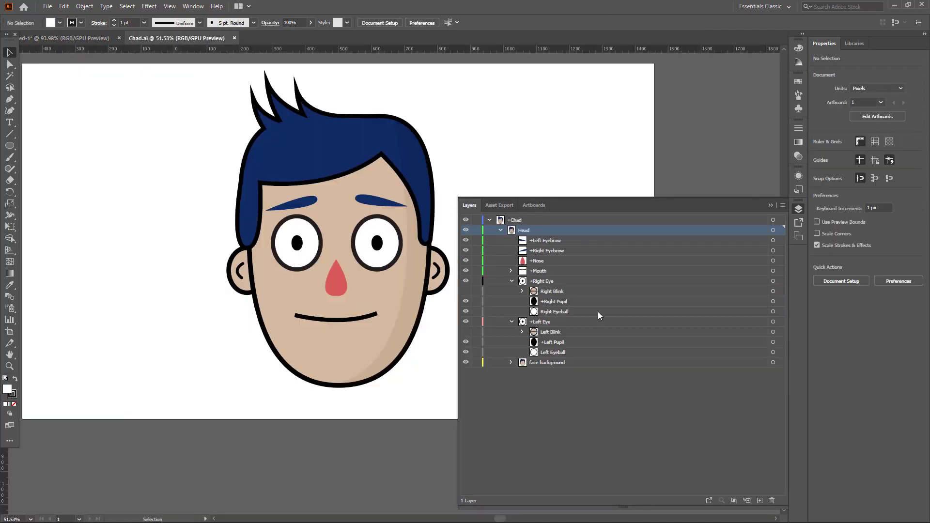
click(85, 38)
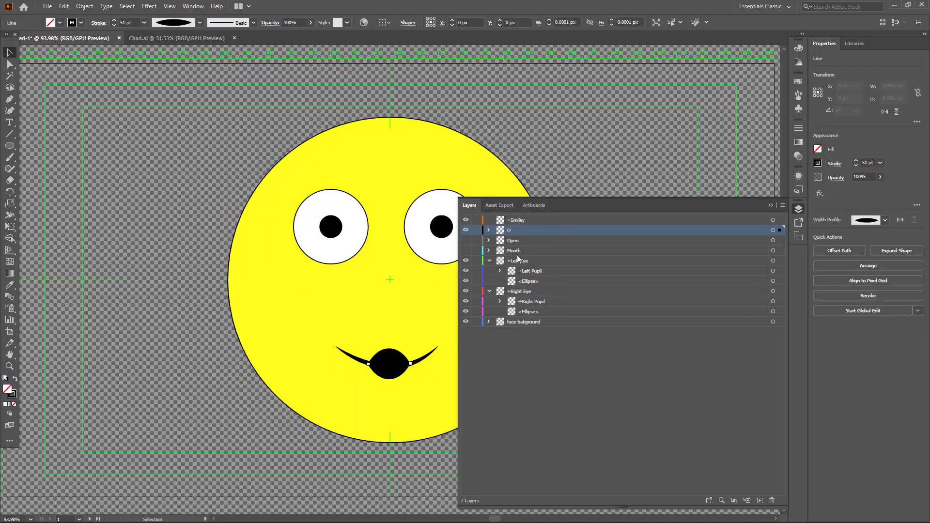
click(145, 39)
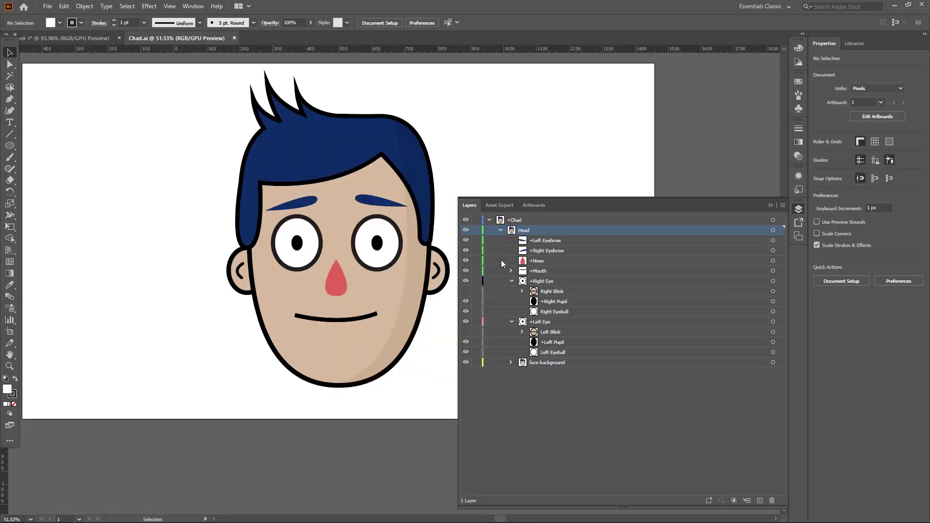
click(510, 271)
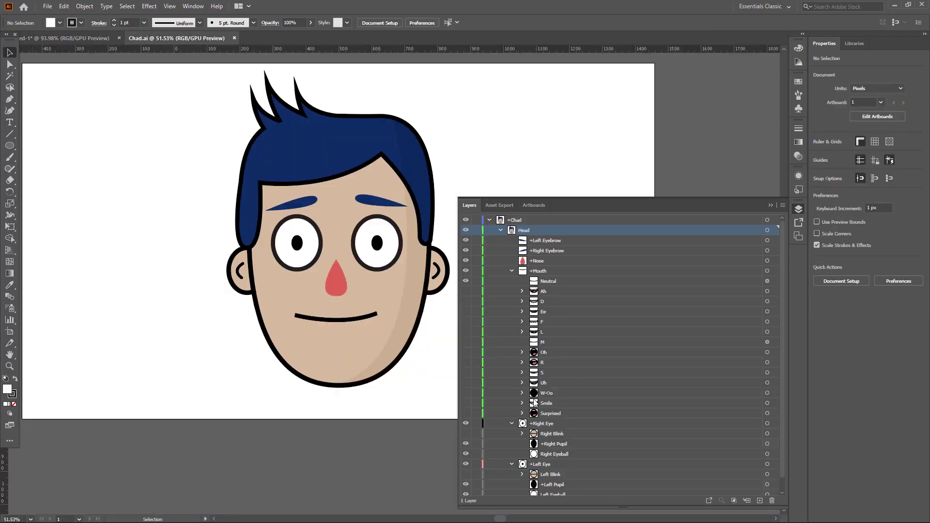
In the yellow face document, add a layer named "+Mouth" and nest the Mouth, Open and O layers inside it
click(83, 39)
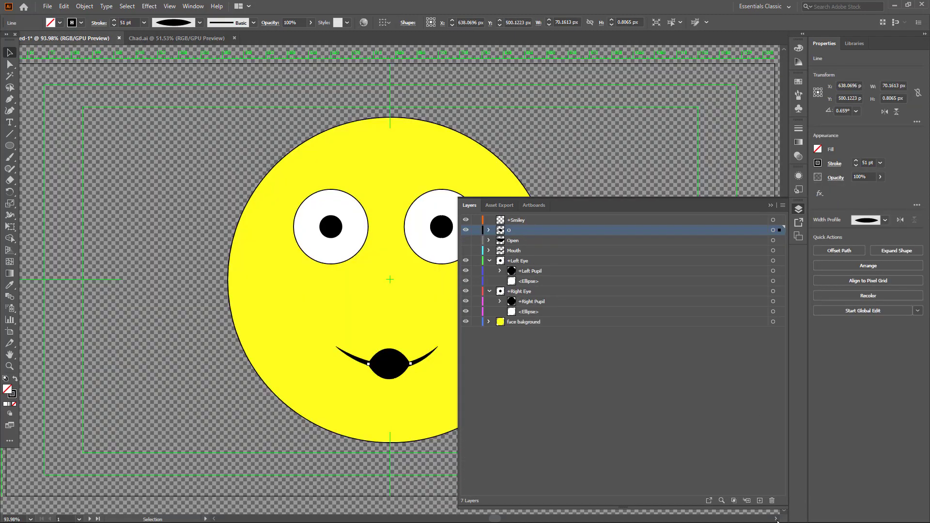
click(760, 501)
double_click(515, 231)
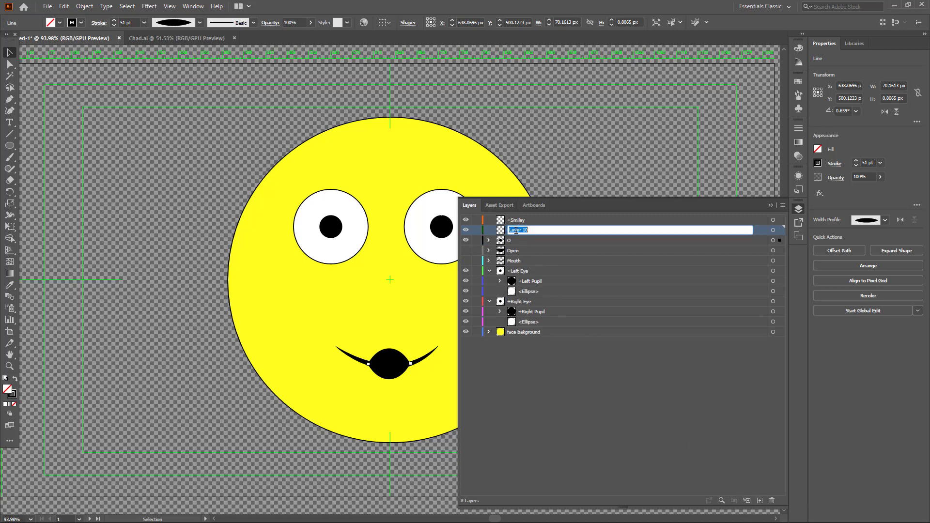
text(+Mouth)
key(Return)
drag(508, 246, 520, 234)
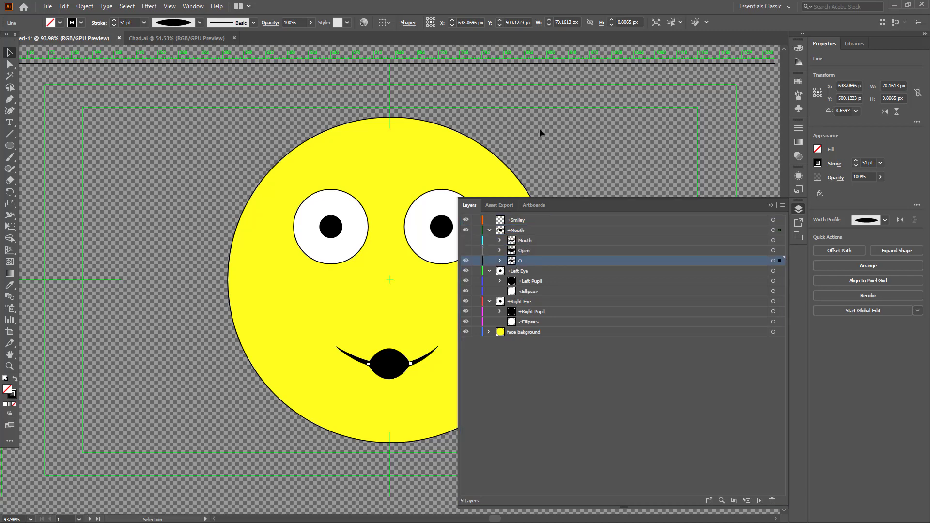
Check the mouth-shape names in Chad.ai and rename the Mouth sublayer in the yellow face document as "Neutral"
click(146, 38)
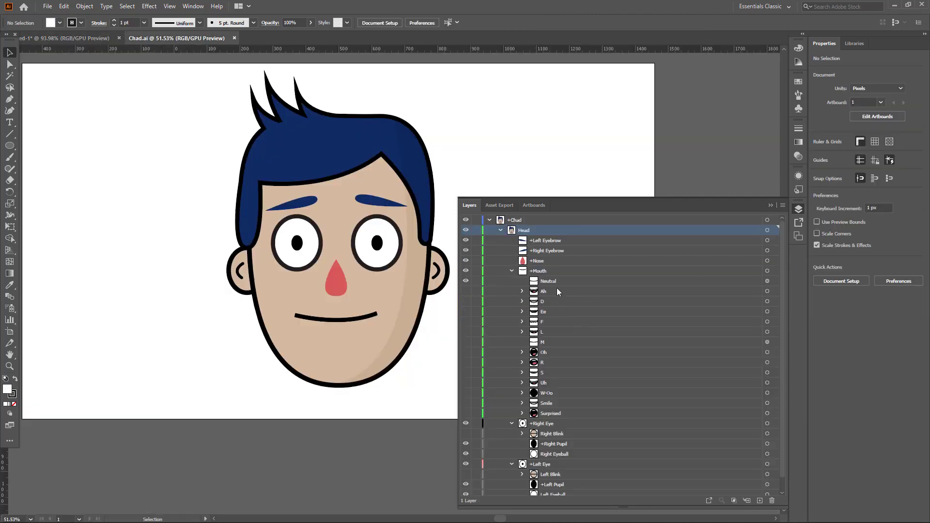
scroll(556, 288, down, 1)
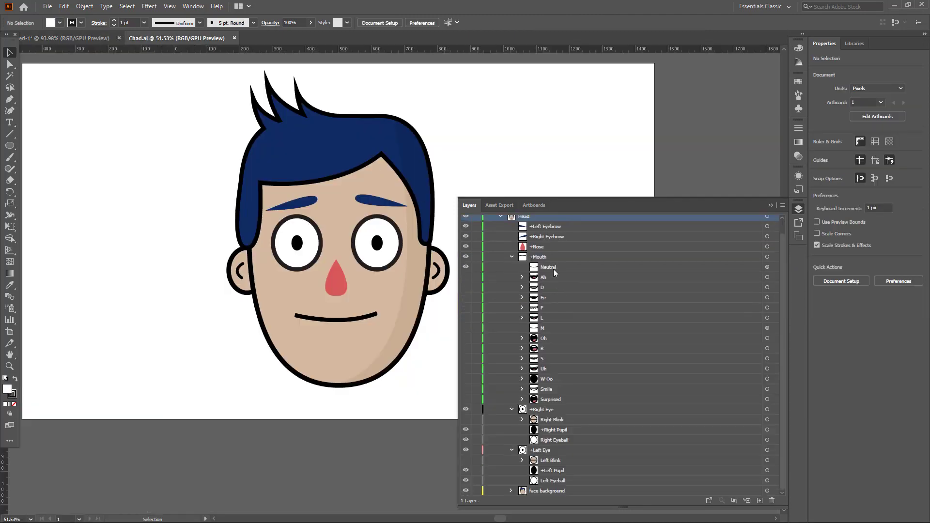
click(43, 38)
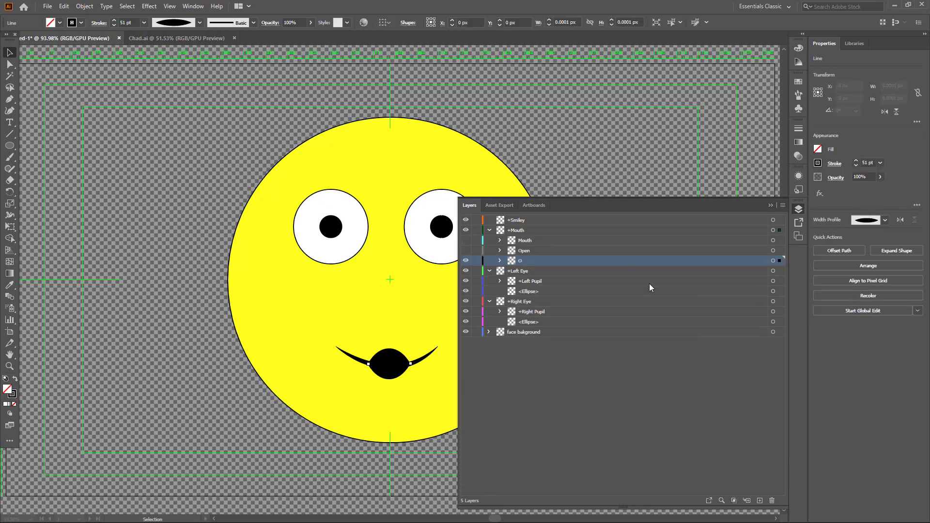
click(527, 245)
double_click(527, 241)
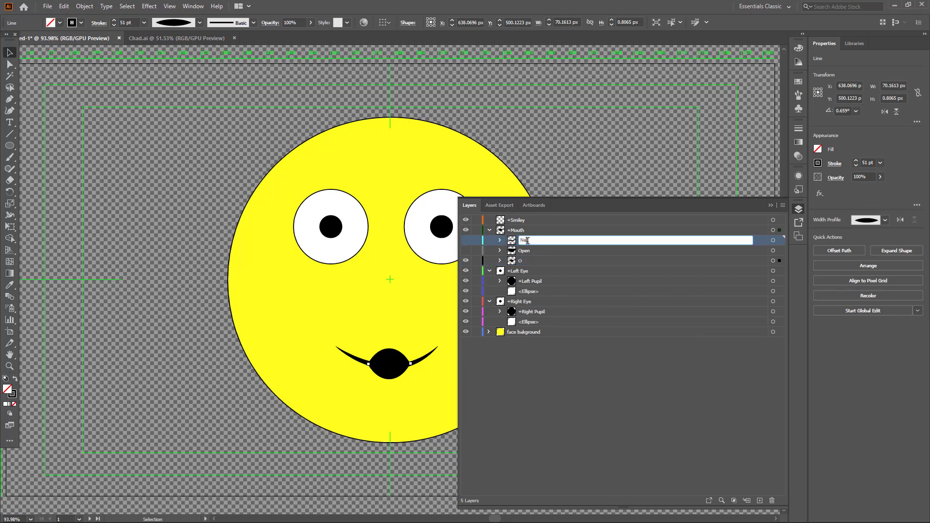
key(Return)
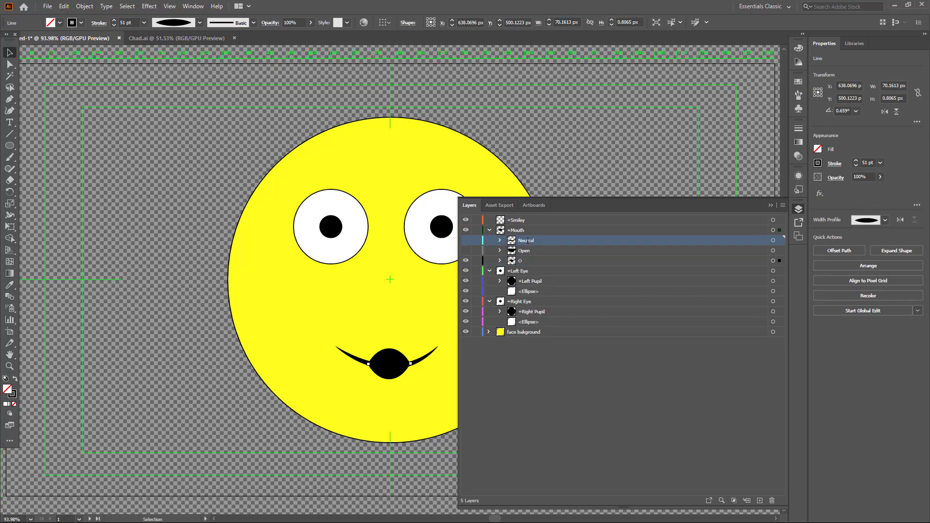
Following the mouth-shape names in Chad.ai, rename the Open sublayer as "Ah" and the O sublayer as "Oh"
click(139, 39)
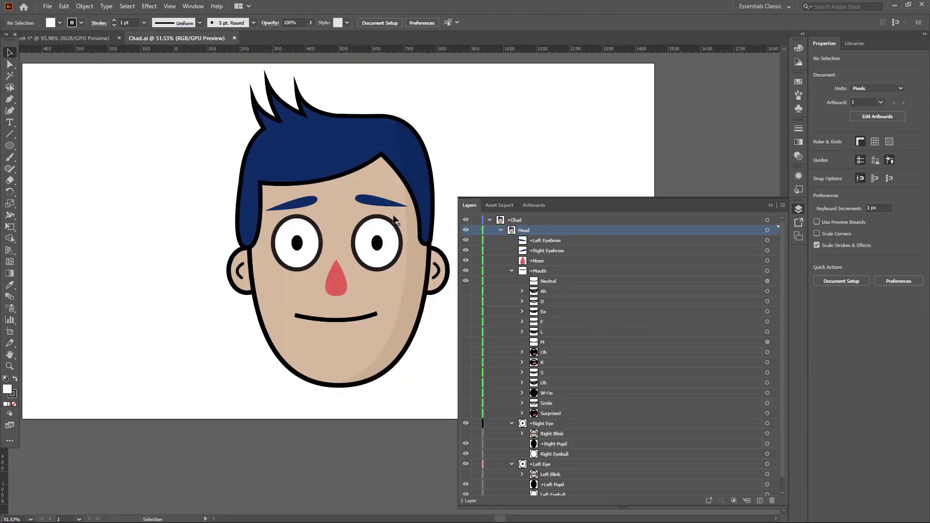
click(64, 39)
double_click(525, 251)
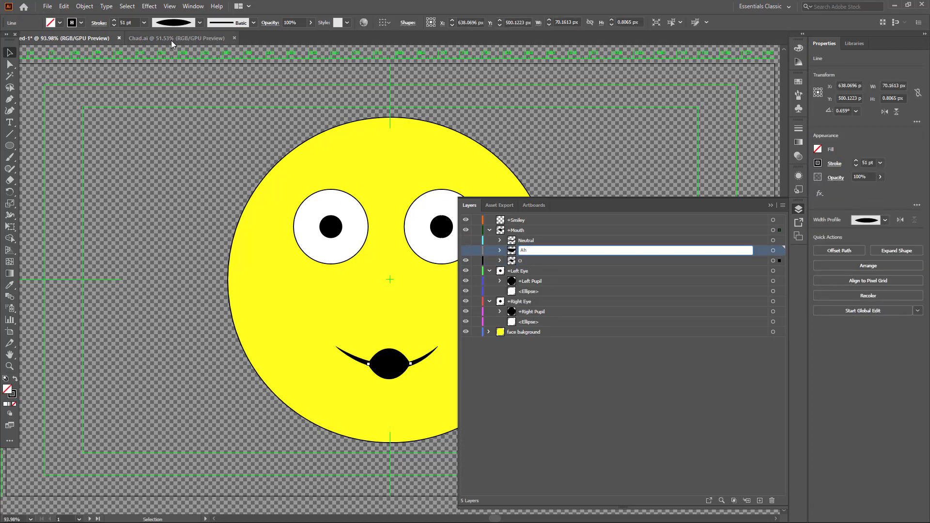
click(519, 260)
double_click(519, 259)
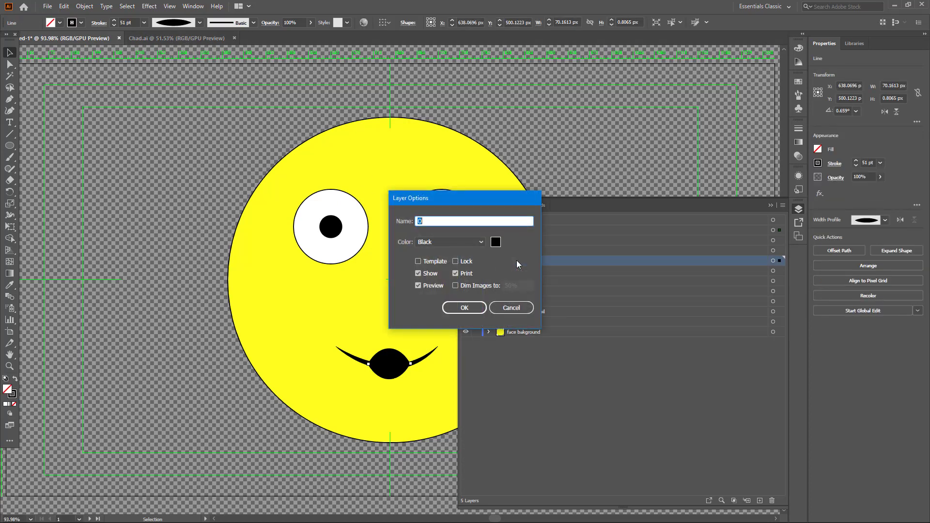
text(Oh)
click(468, 307)
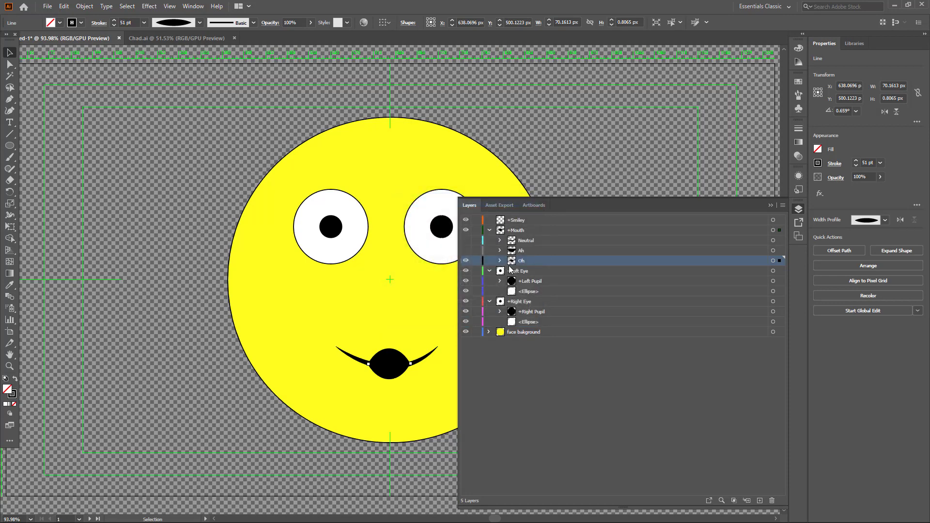
Collapse the +Mouth, +Left Eye and +Right Eye layers so only the top-level layers are listed
click(524, 222)
click(490, 230)
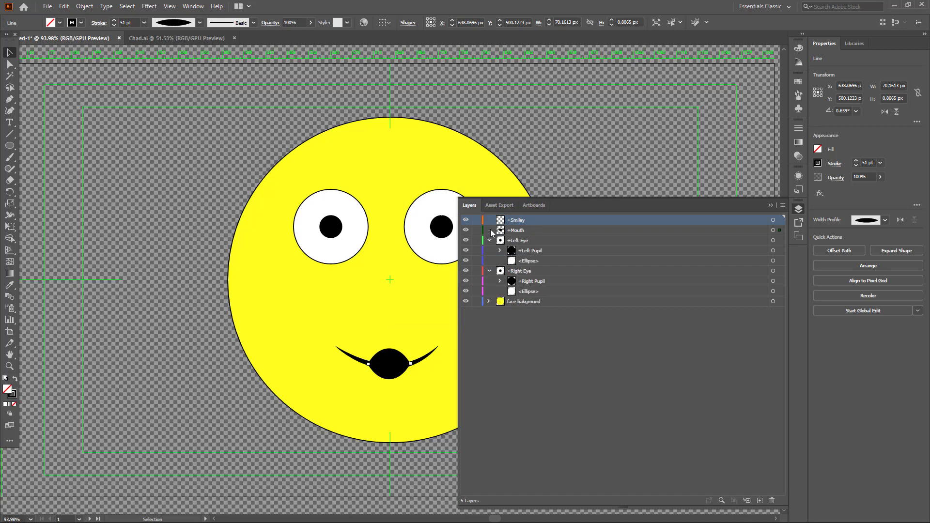
key(ctrl+z)
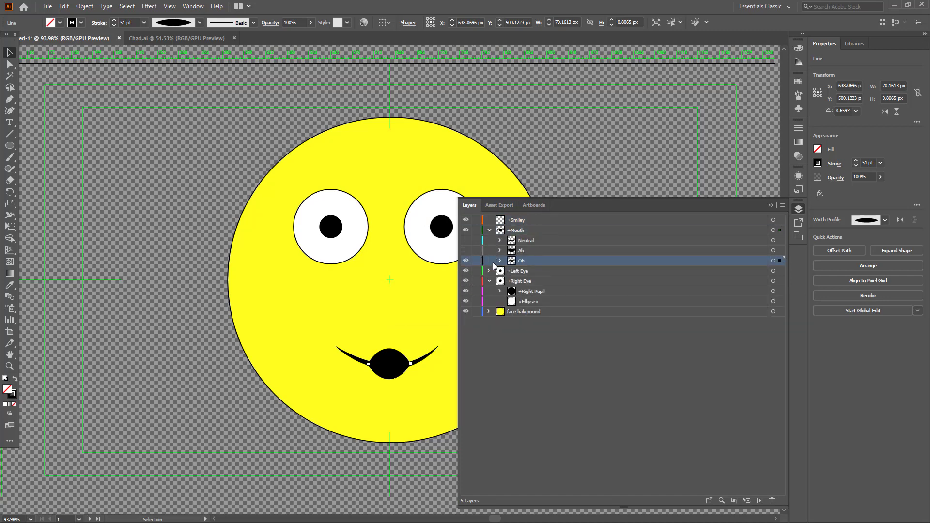
click(490, 231)
click(489, 250)
click(489, 230)
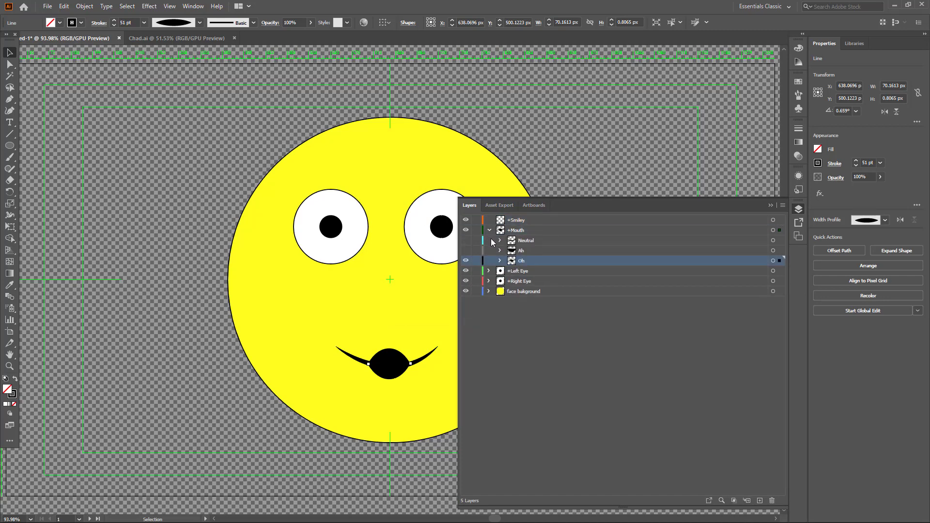
click(490, 231)
shift+click(523, 261)
drag(523, 261, 522, 224)
key(ctrl+z)
Nest the +Mouth, +Left Eye, +Right Eye and face bakground layers together inside the +Smiley layer
click(489, 230)
shift+click(519, 259)
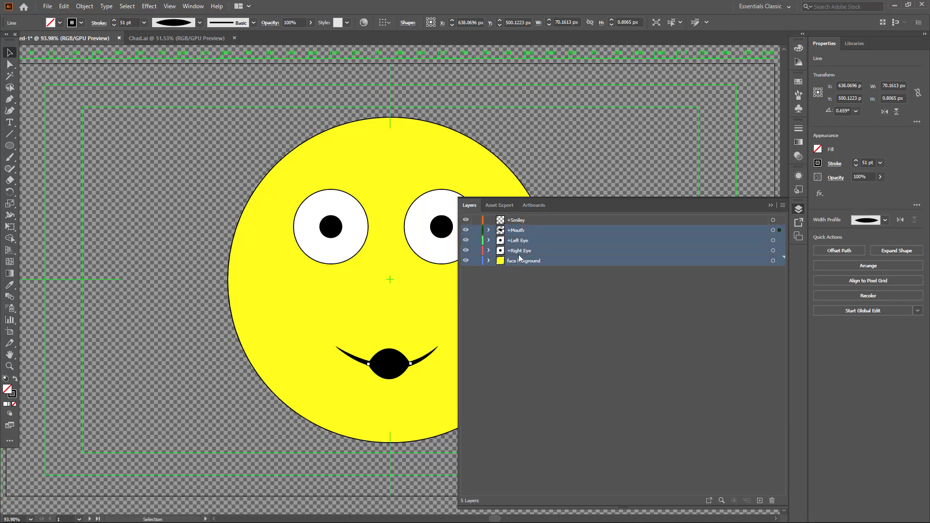
drag(519, 260, 518, 222)
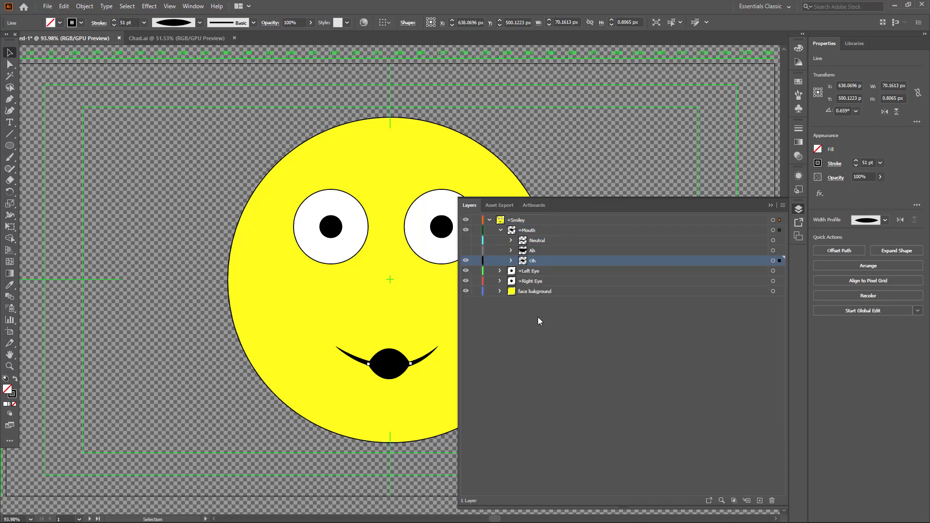
Expand the +Left Eye and +Right Eye layers to examine the nesting inside +Smiley
click(527, 271)
key(ctrl+z)
click(502, 230)
click(502, 230)
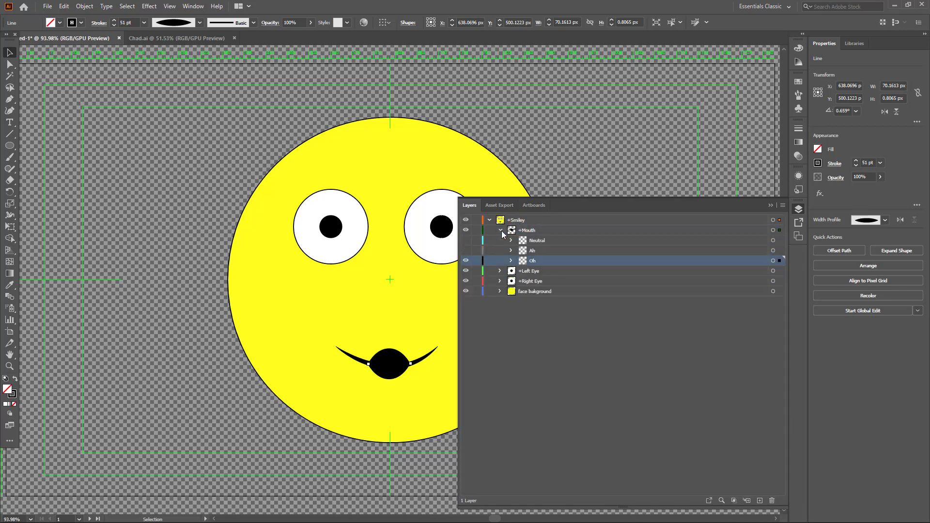
click(500, 271)
click(500, 302)
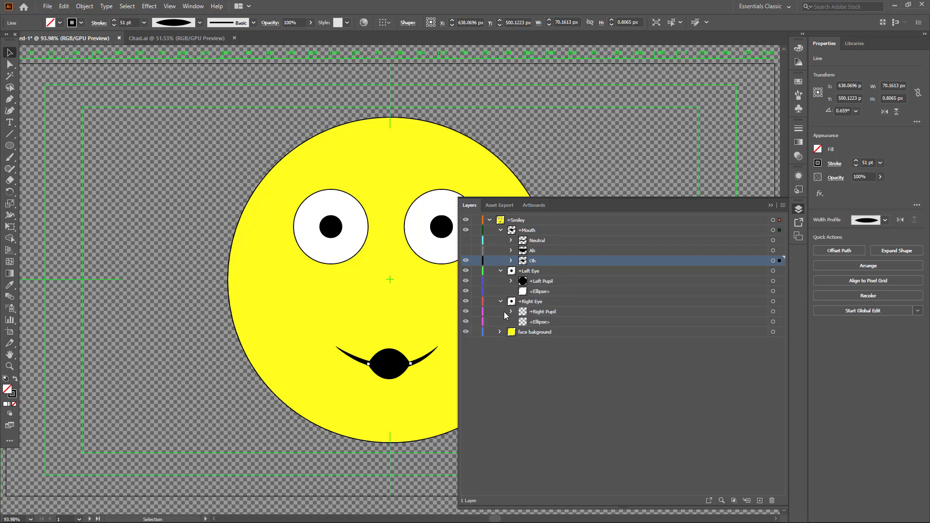
click(545, 367)
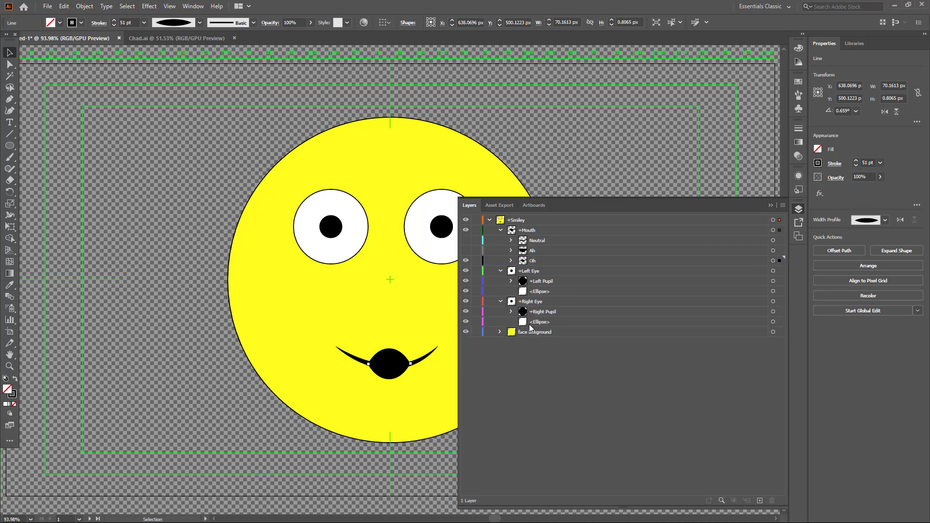
click(359, 203)
shift+click(413, 223)
click(173, 100)
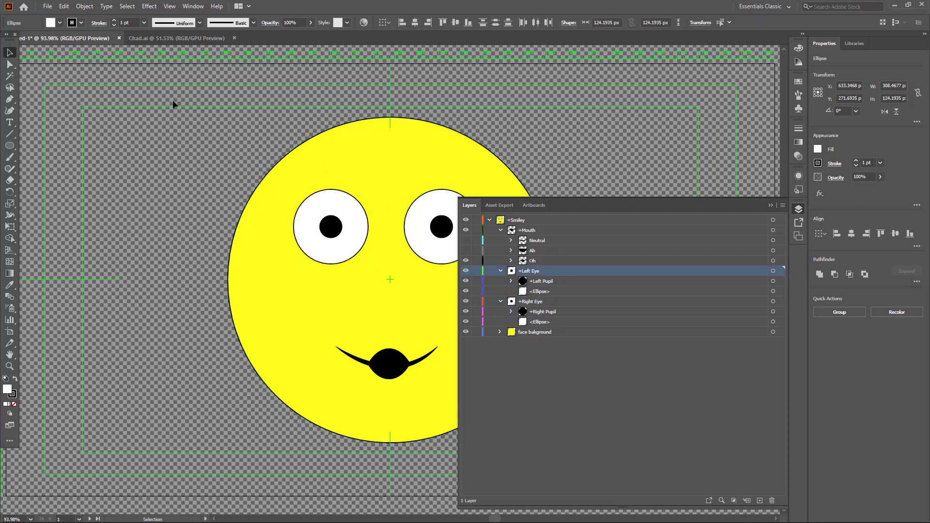
key(ctrl+a)
click(173, 93)
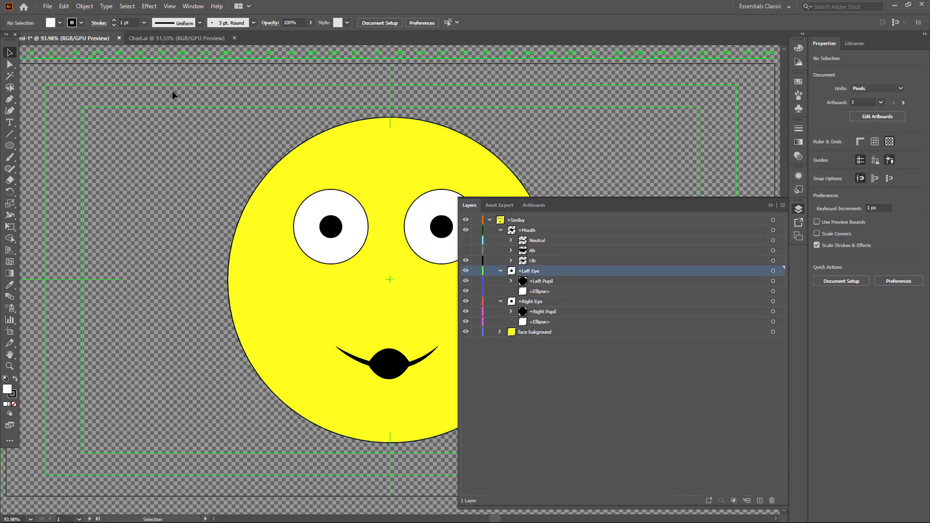
Set the stroke weight of the face, eye and pupil circles to 8 pt
click(372, 233)
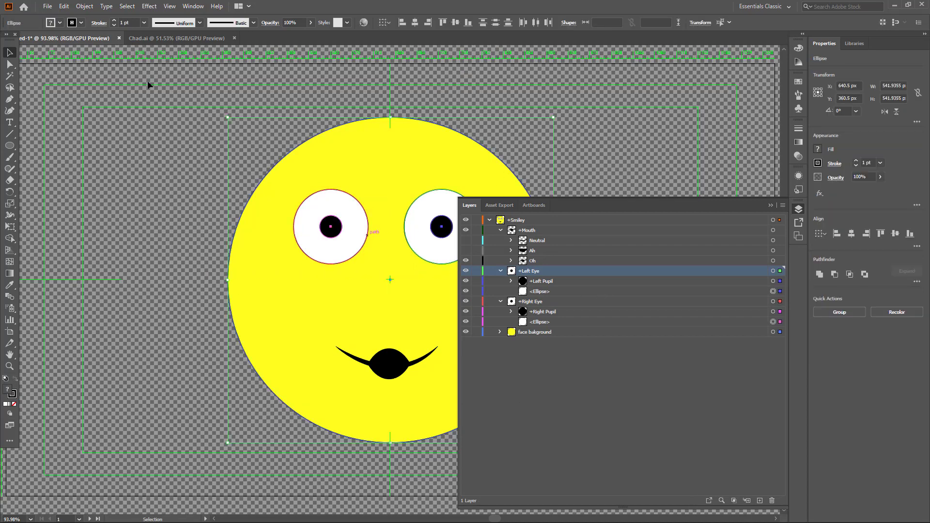
click(114, 20)
click(114, 20)
click(114, 21)
Try different stroke width profiles on the circles, settling on the profile with a flat middle and short tapered ends
click(200, 23)
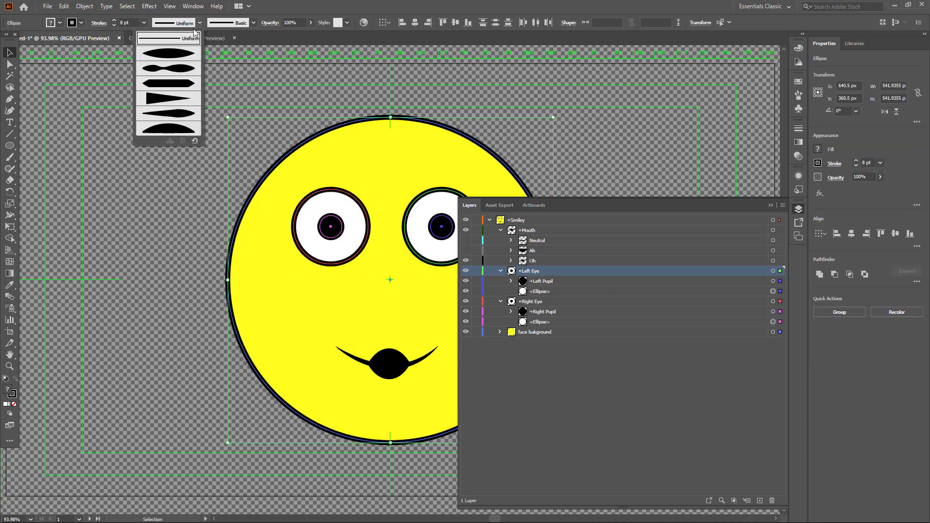
click(173, 81)
click(173, 81)
click(199, 22)
click(173, 72)
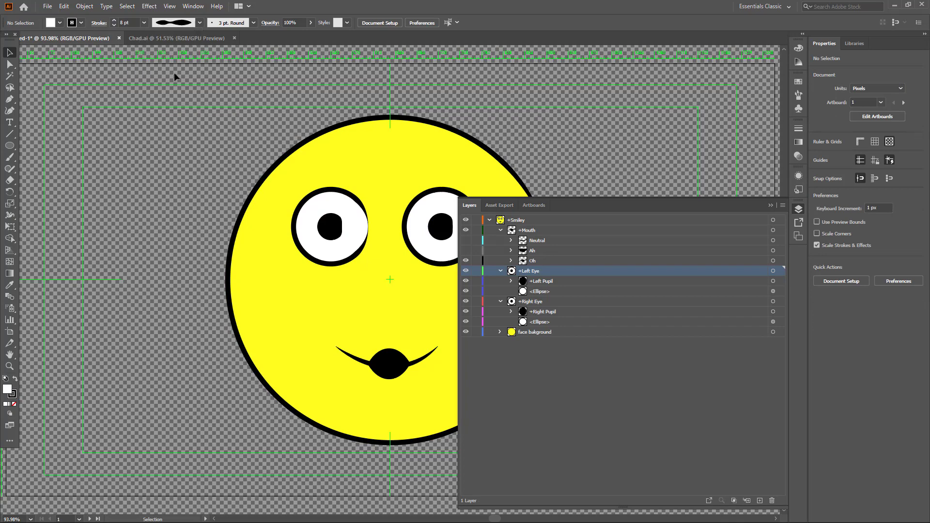
click(200, 23)
click(174, 70)
Set the stroke weight of the face, eye and pupil circles to 3 pt and deselect them
key(ctrl+a)
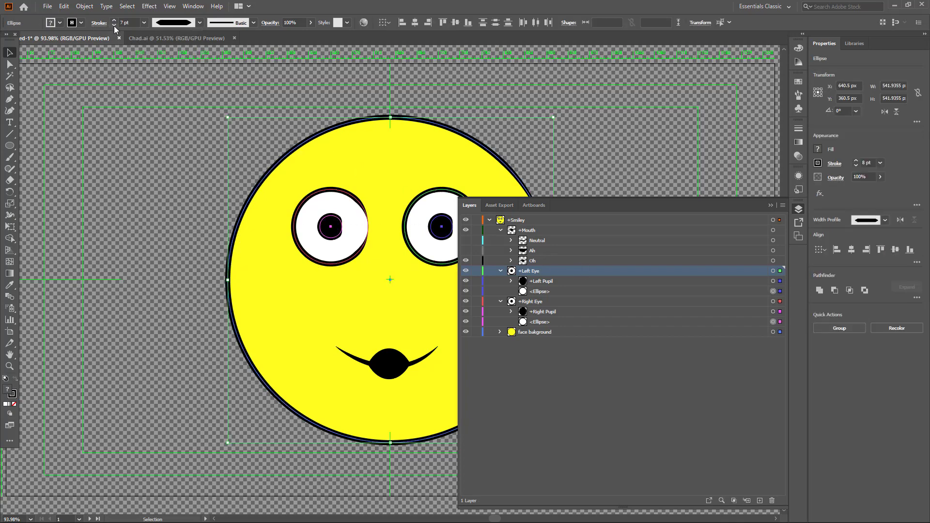
click(114, 26)
click(114, 26)
click(114, 26)
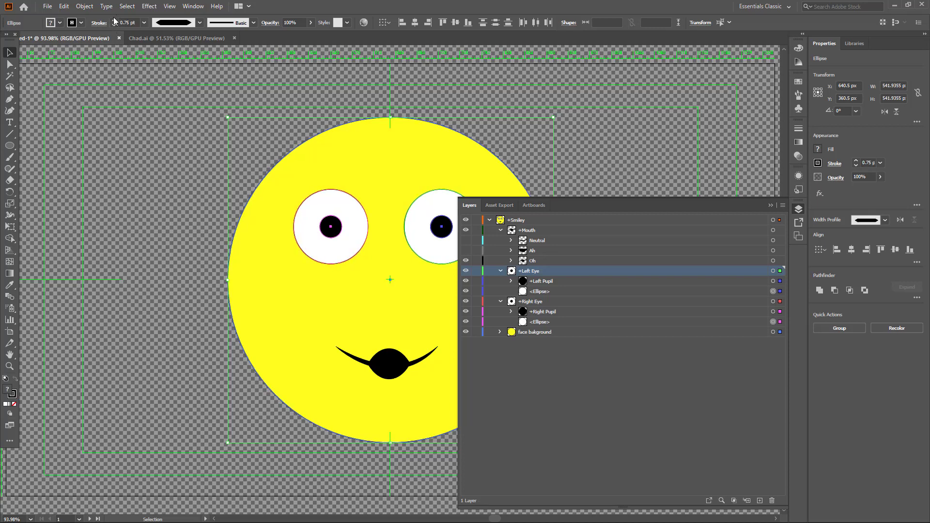
click(113, 21)
click(114, 21)
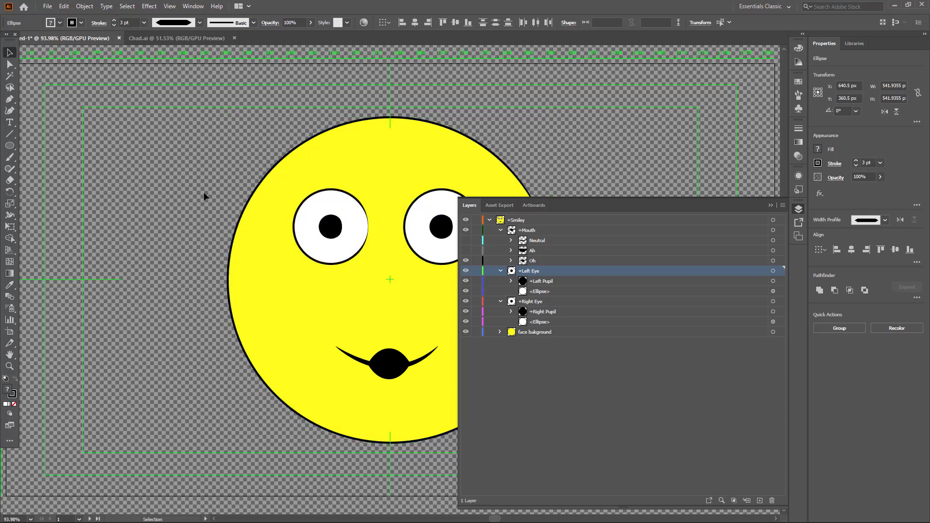
click(203, 191)
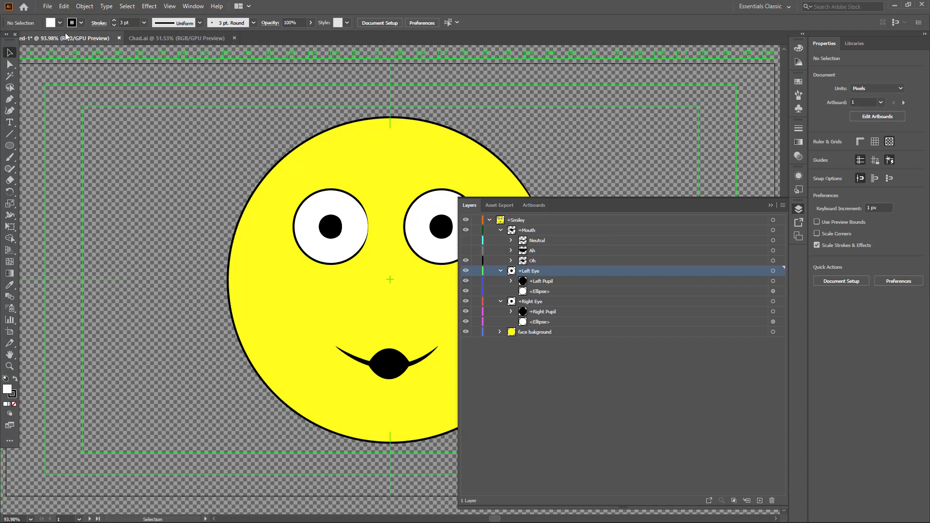
Save the drawing in the Dropbox folder as "illustratorface" in Adobe Illustrator format with the default Illustrator 2020 options
click(47, 6)
click(97, 95)
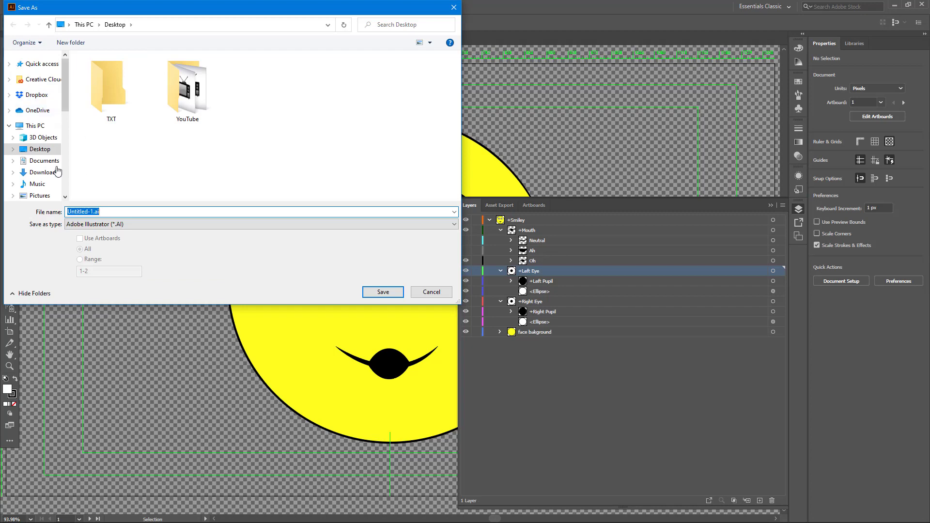
click(90, 212)
key(shift+Home)
text(c)
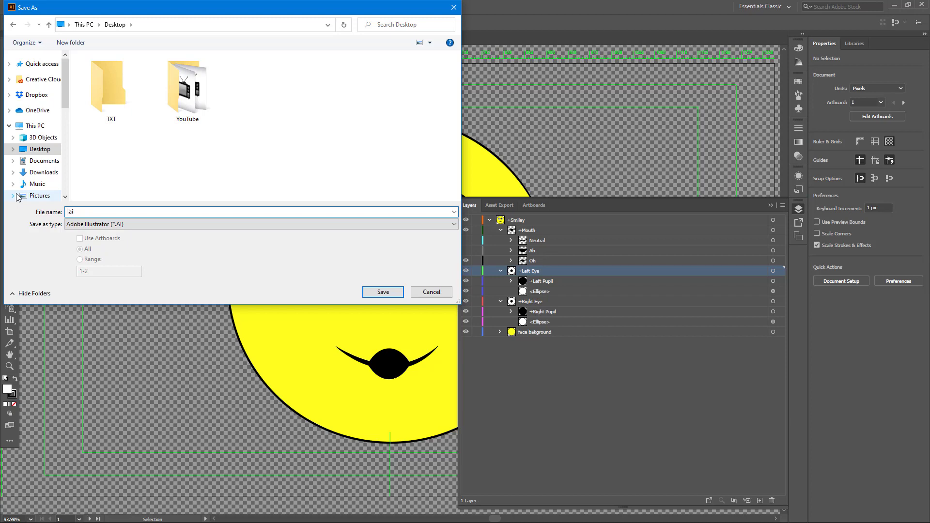
click(36, 95)
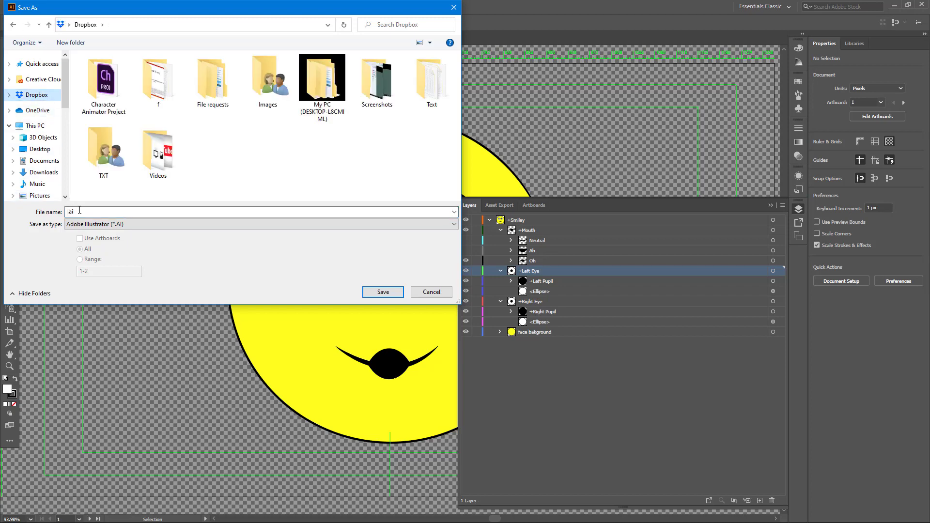
drag(80, 210, 61, 200)
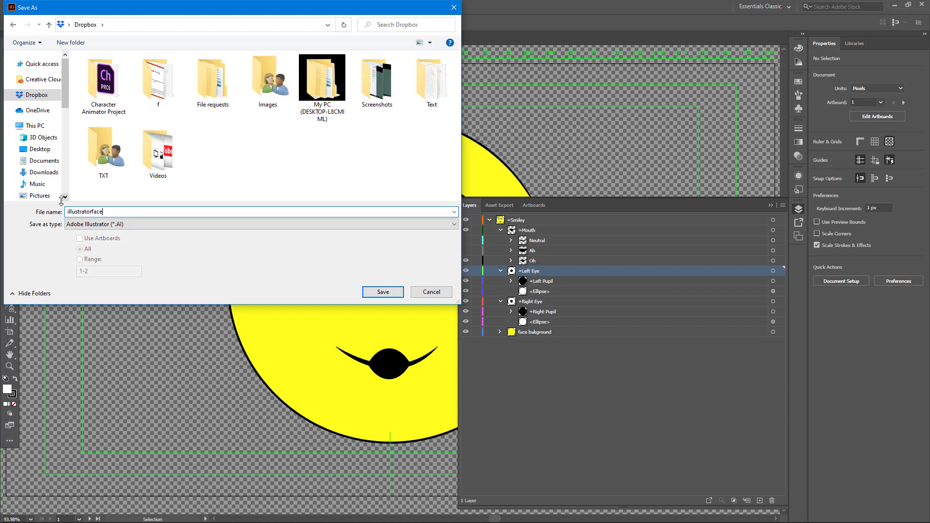
click(385, 292)
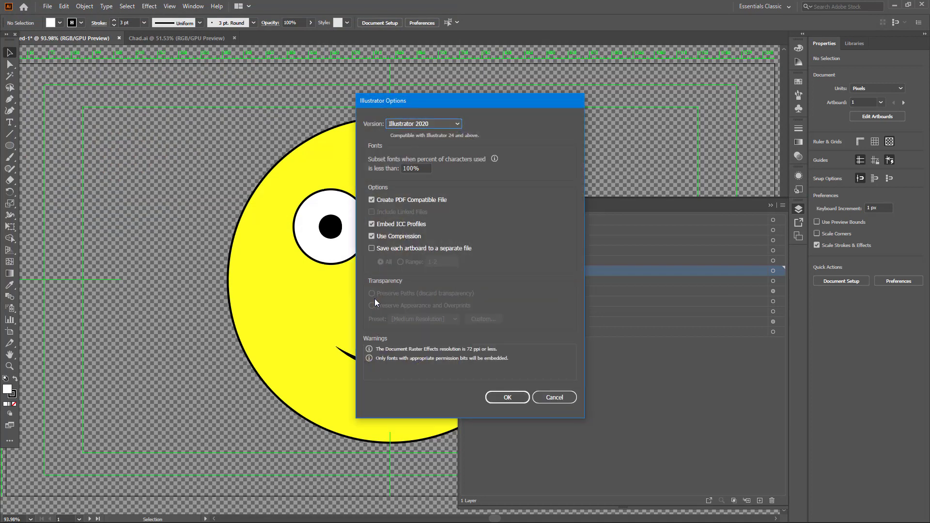
click(513, 396)
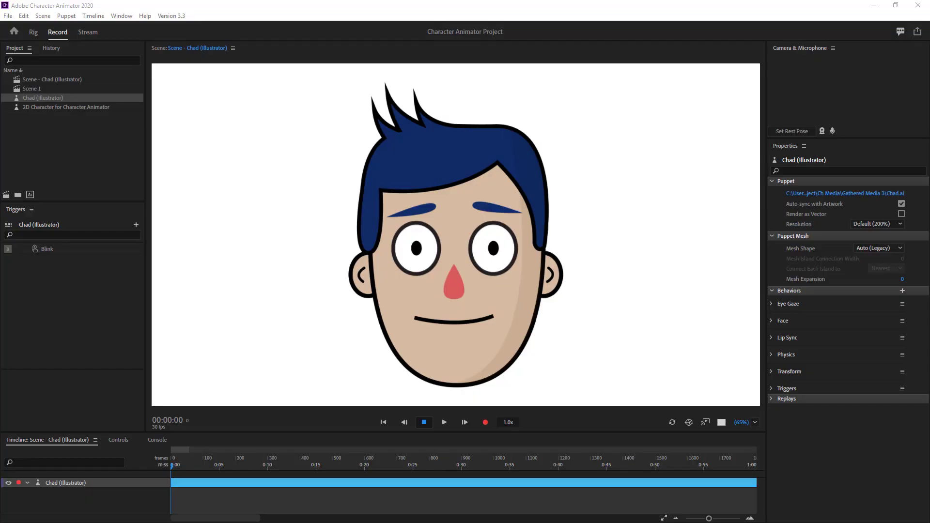
Delete the Chad (Illustrator) puppet and its scene, Scene - Chad (Illustrator), from the project
click(20, 169)
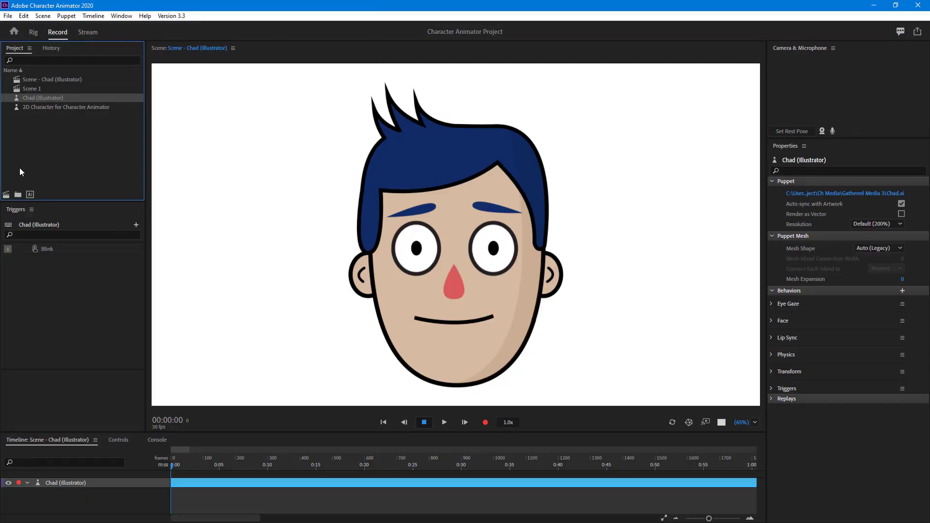
click(49, 138)
click(46, 100)
key(Delete)
click(45, 80)
key(Delete)
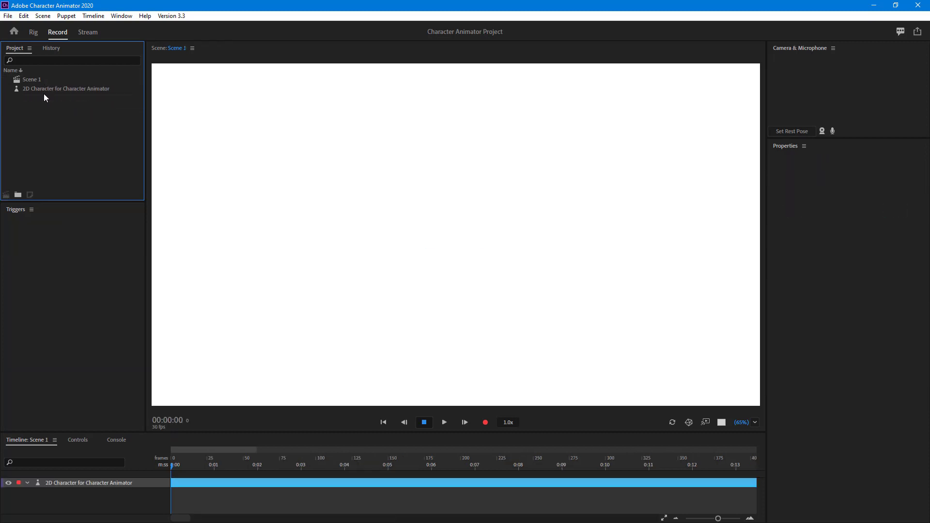
Create a new scene named "Smiley\" and open it
click(24, 16)
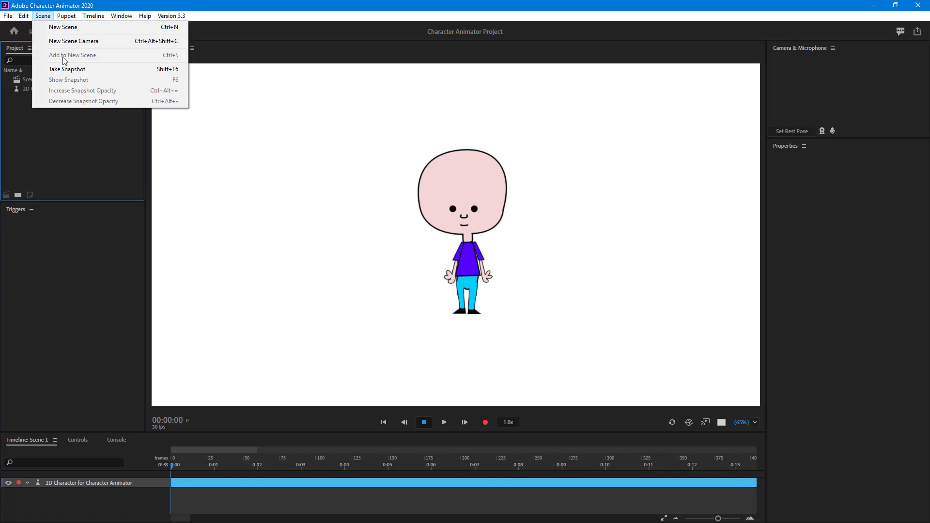
click(63, 27)
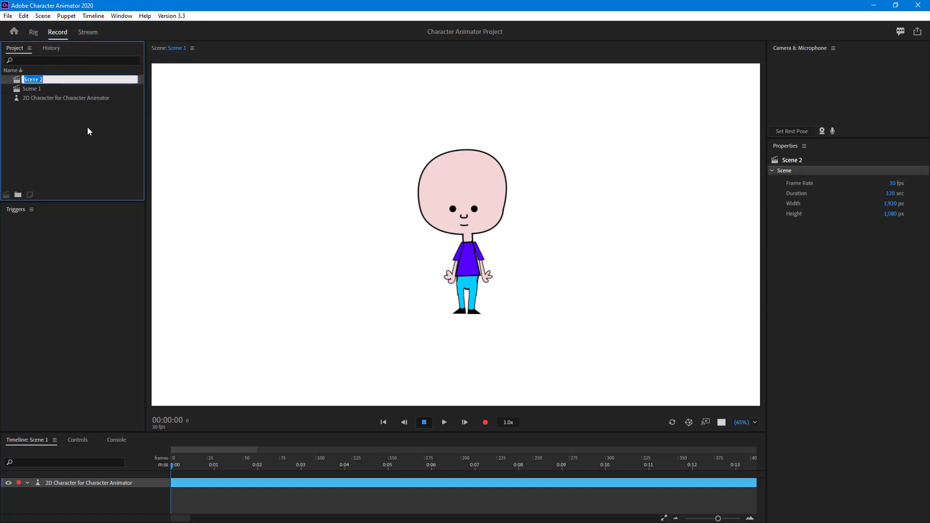
text(Smiley\)
key(Return)
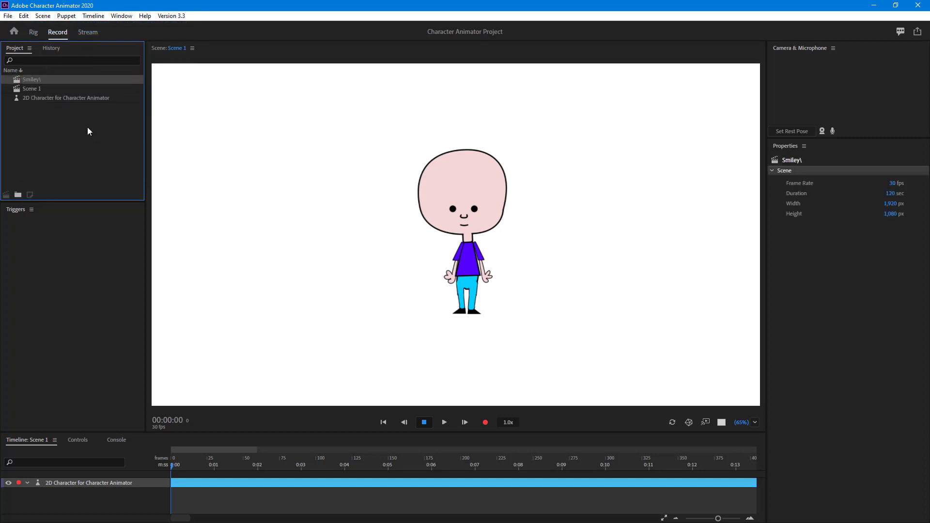
double_click(33, 80)
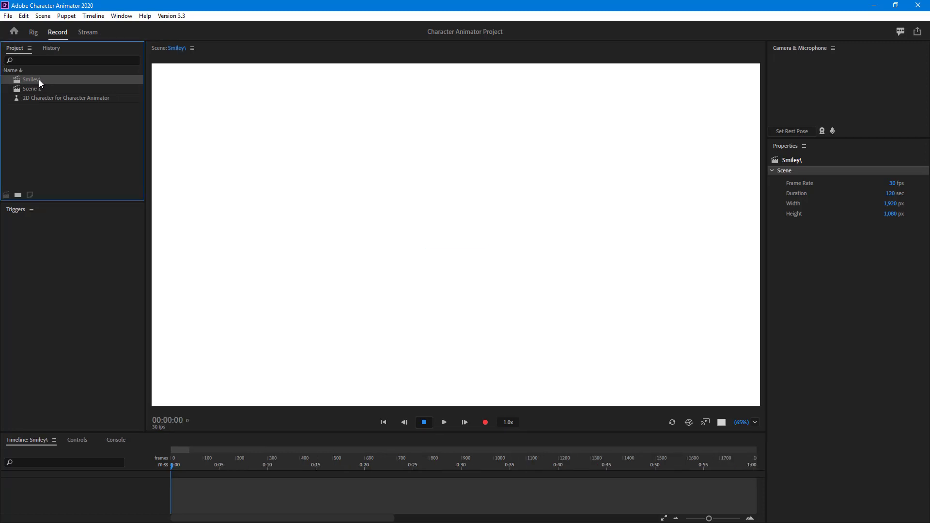
Rename the new scene as Smiley, without the trailing backslash
right_click(42, 80)
click(57, 85)
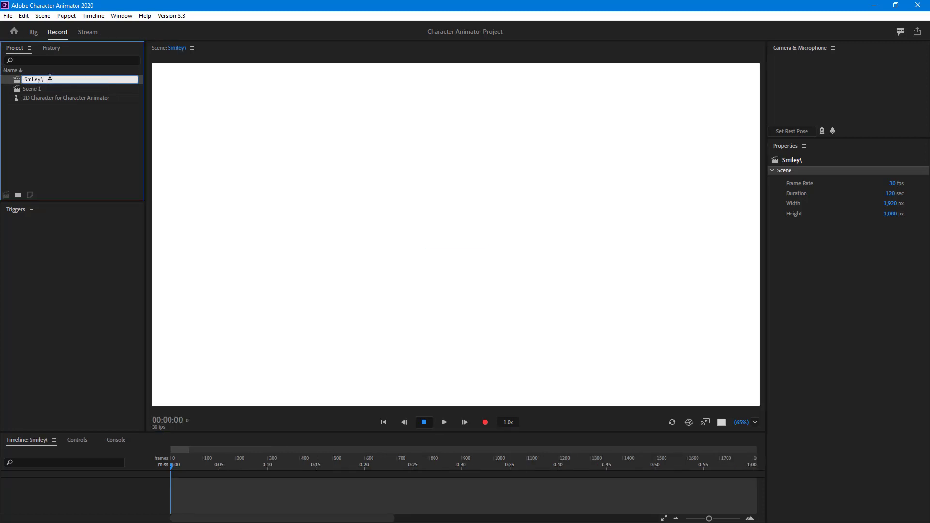
key(BackSpace)
click(34, 117)
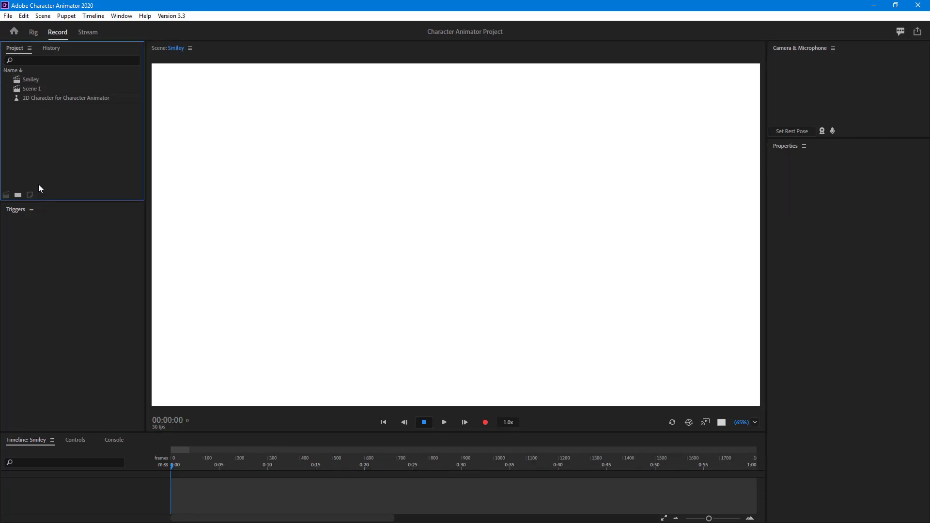
Import illustratorfacecharacter.ai from the Dropbox folder into the project
double_click(56, 150)
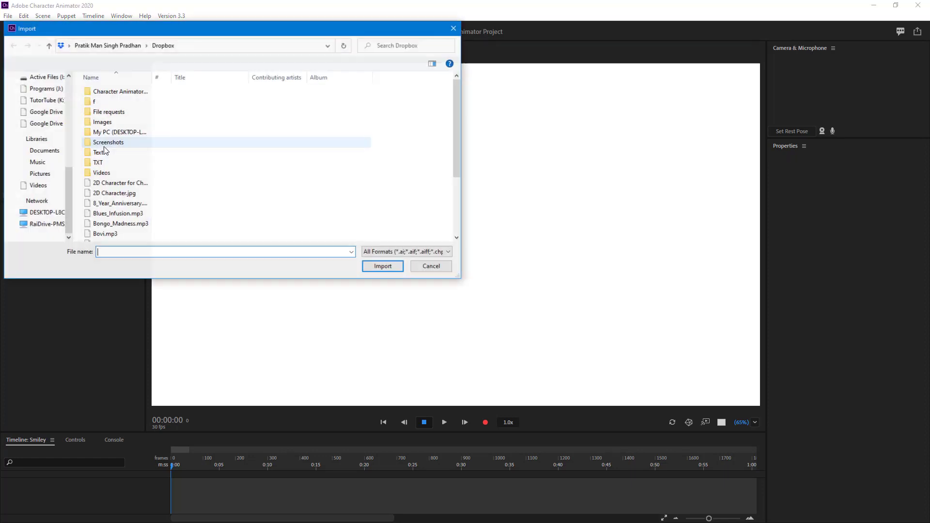
scroll(45, 190, up, 5)
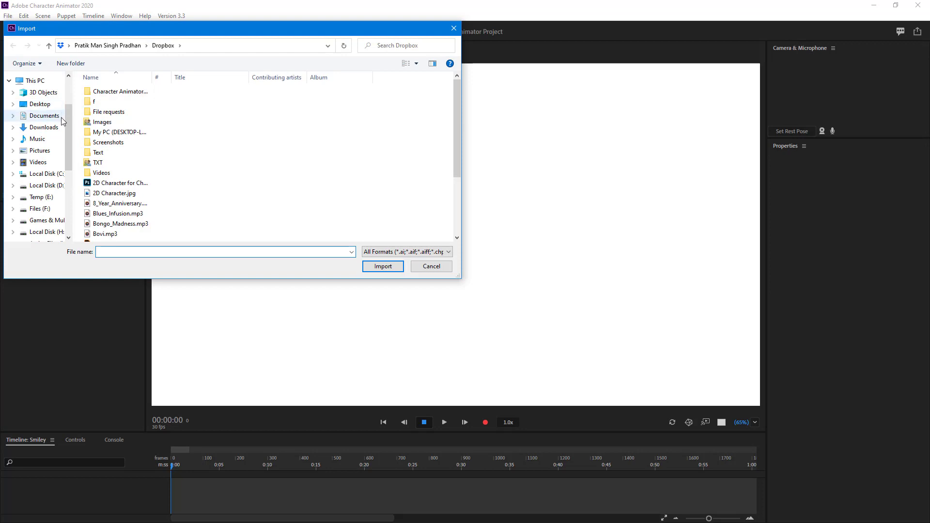
click(50, 116)
scroll(46, 126, up, 3)
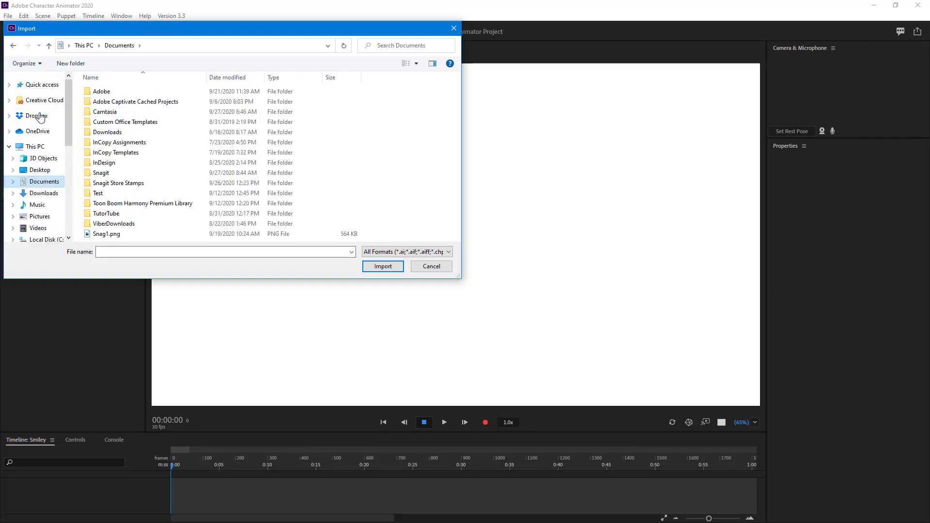
scroll(45, 146, down, 3)
scroll(44, 125, up, 3)
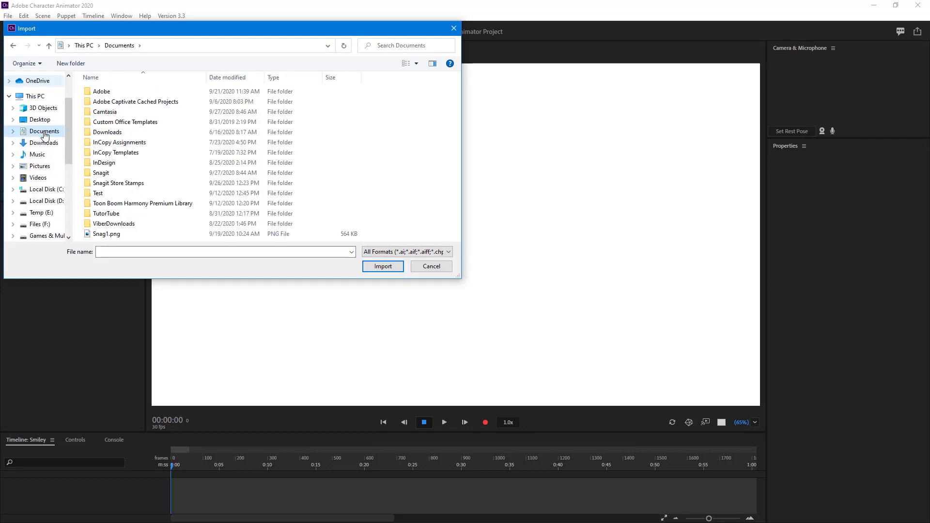
click(22, 116)
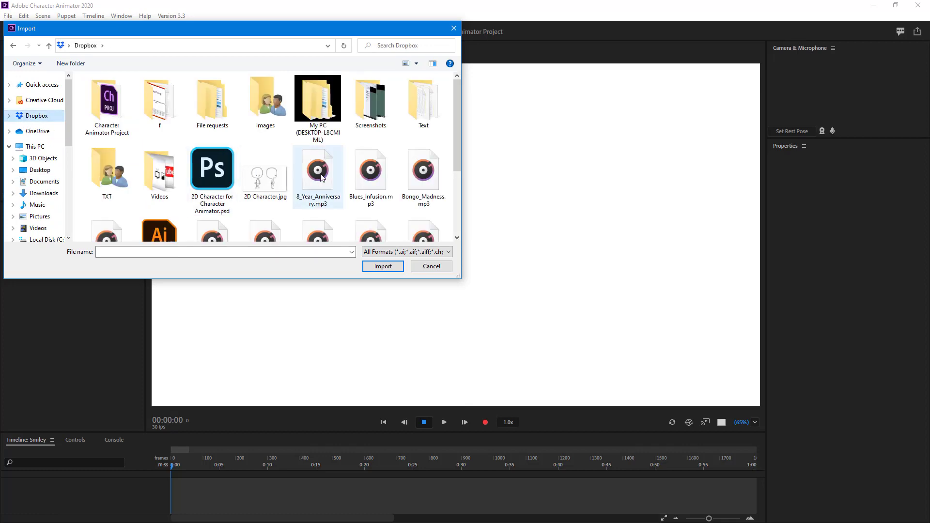
scroll(262, 177, down, 1)
scroll(261, 177, down, 1)
click(162, 140)
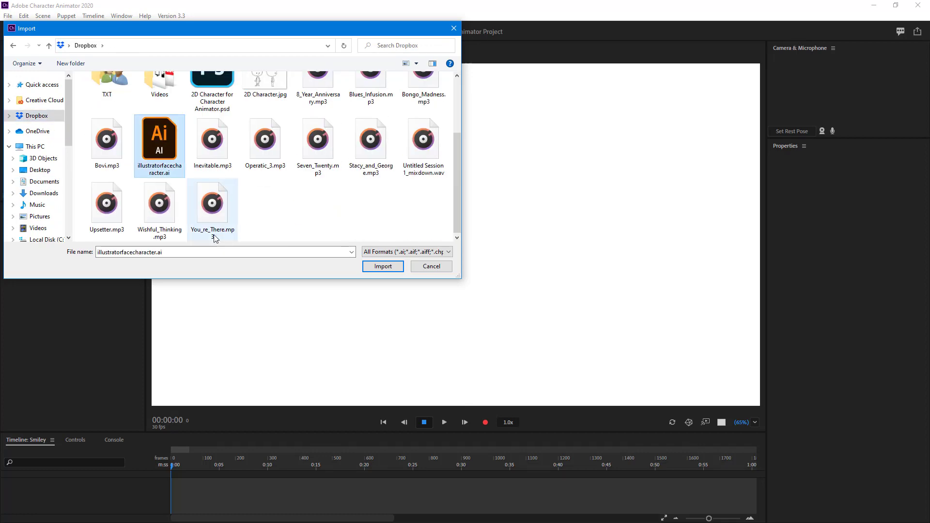
click(374, 266)
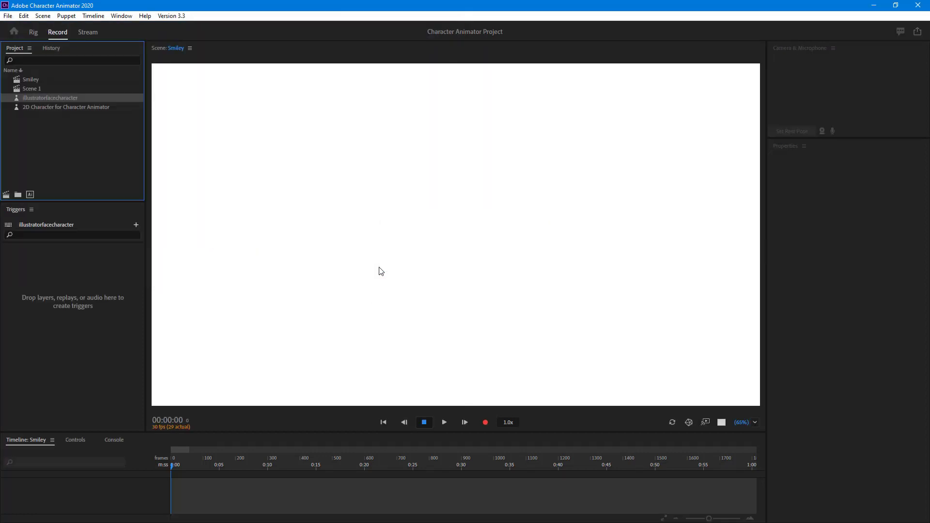
Look at the imported illustratorfacecharacter puppet's rig, and add the puppet to the Smiley scene
click(36, 107)
click(50, 97)
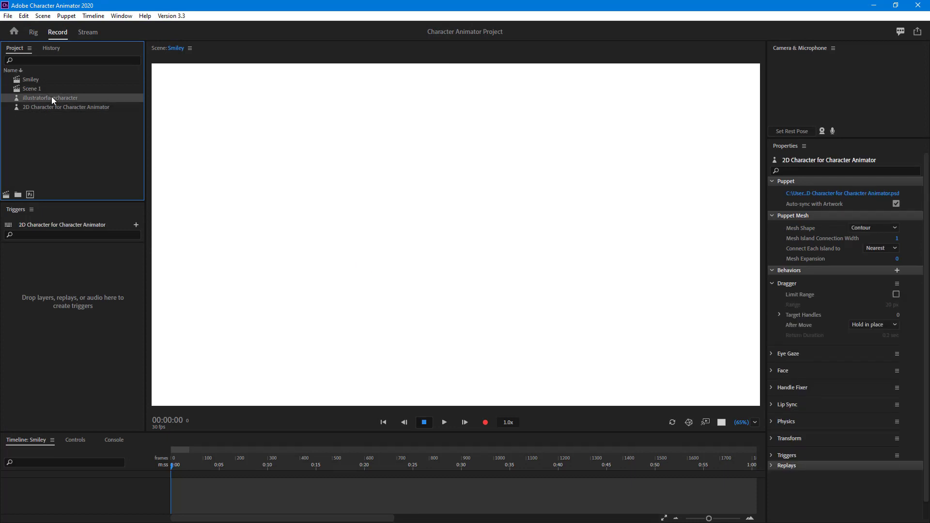
double_click(48, 97)
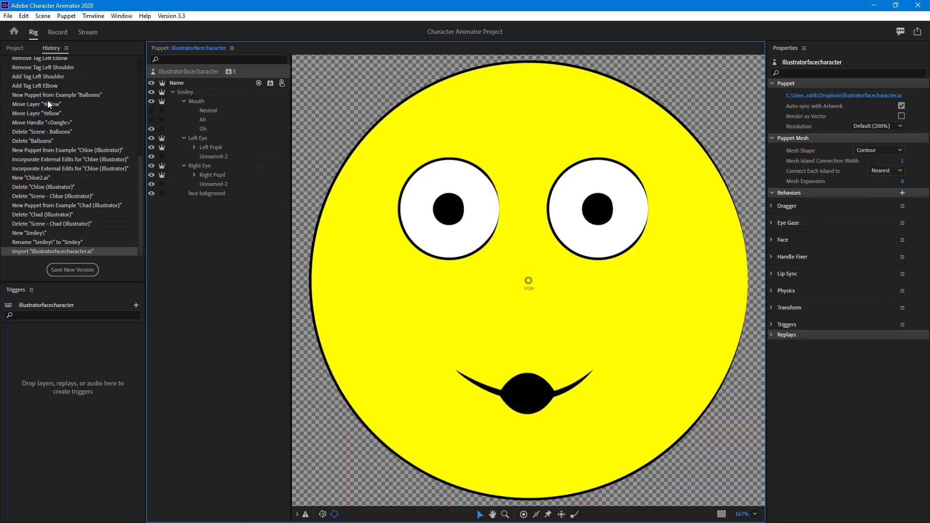
click(57, 33)
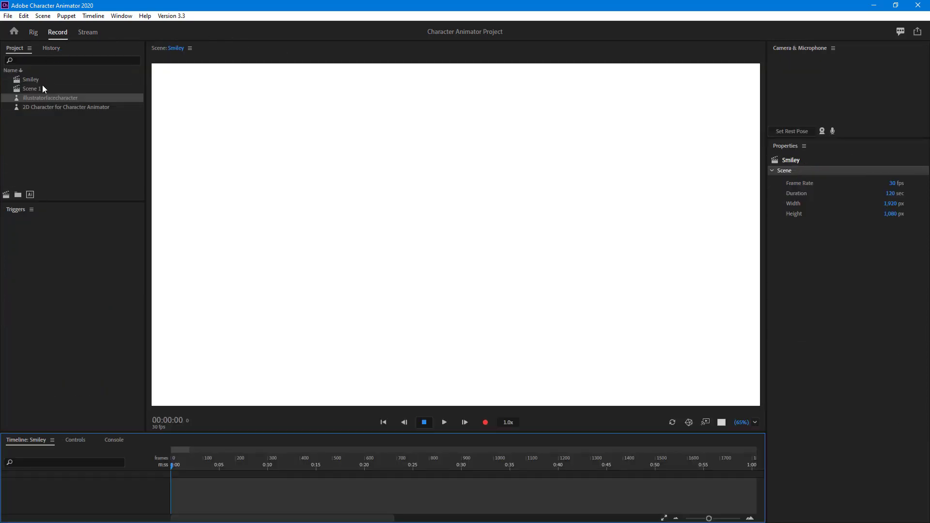
drag(43, 98, 34, 82)
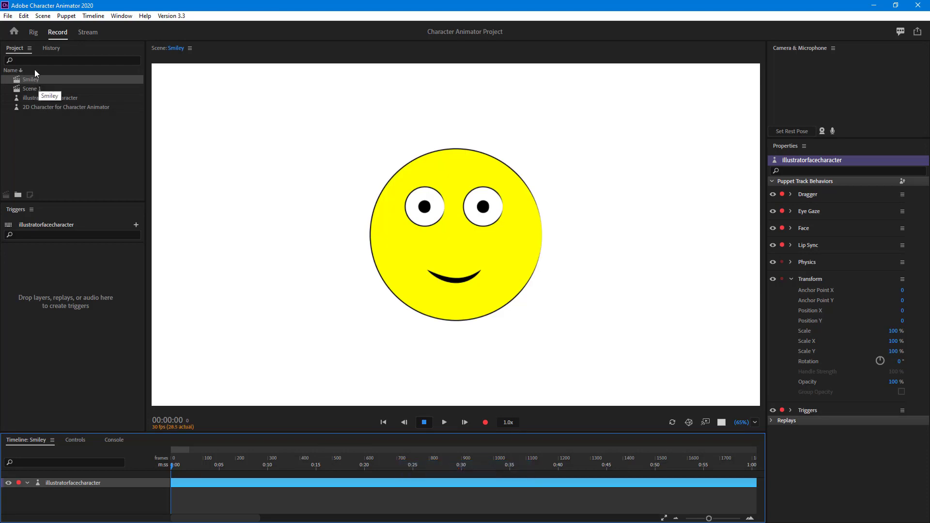
Open the illustratorfacecharacter puppet for rigging and examine the tags on the Ah, Neutral and Right Eye layers
double_click(39, 98)
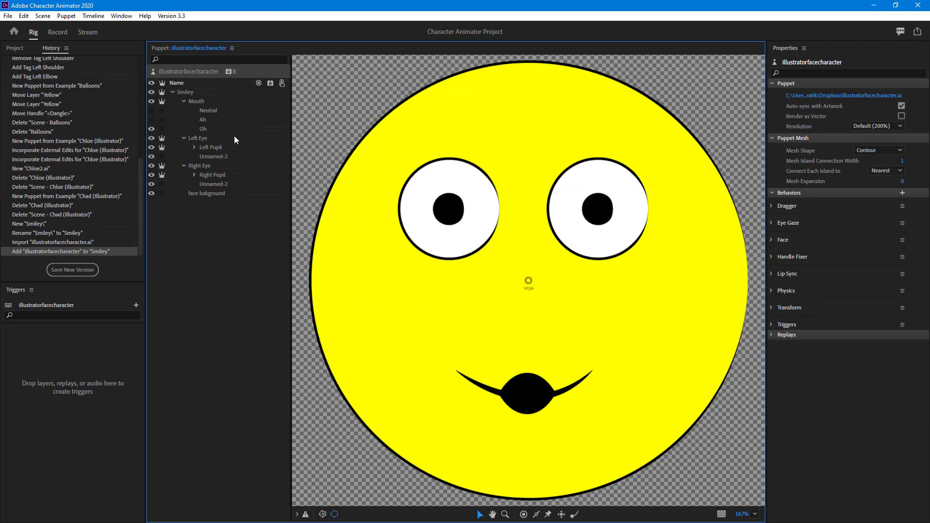
click(212, 121)
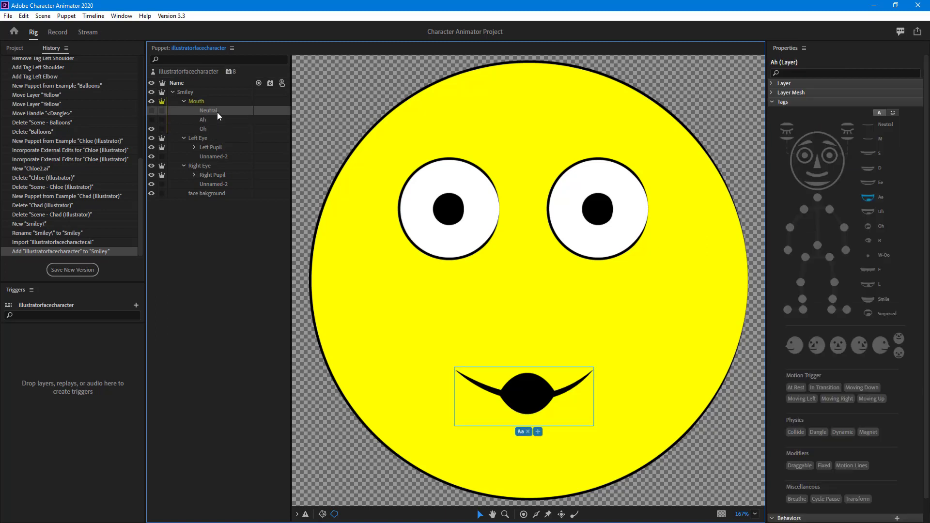
click(217, 111)
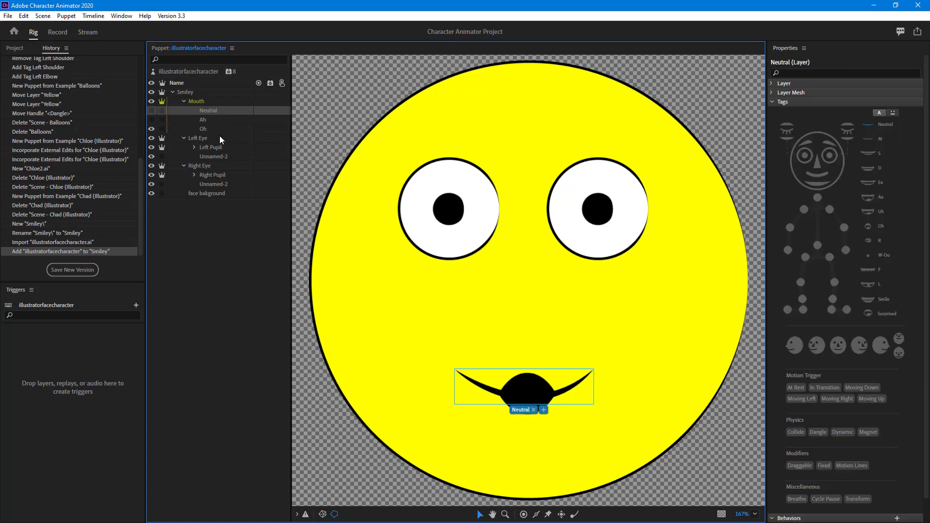
mouse_move(219, 148)
mouse_down()
mouse_move(226, 175)
mouse_move(222, 165)
mouse_up()
click(222, 165)
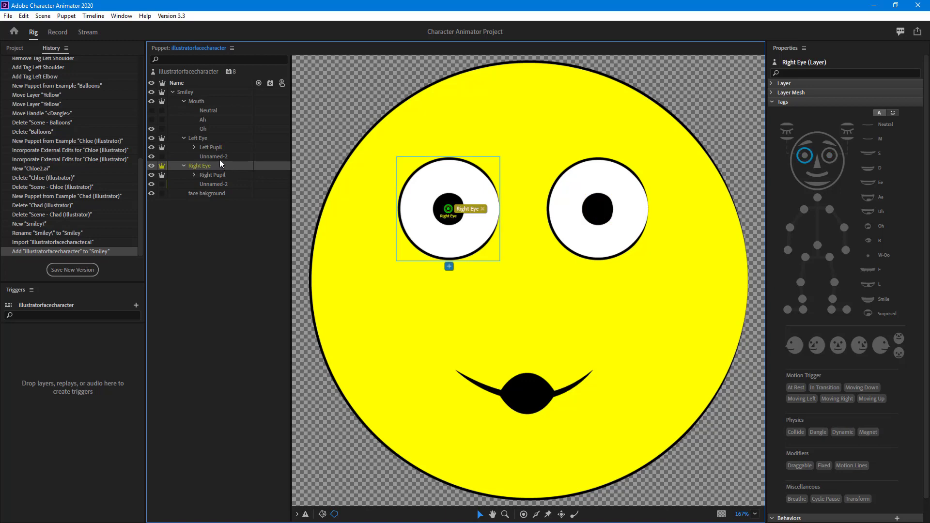
Hide the puppet's Oh mouth layer and make the Neutral mouth layer visible
click(211, 123)
click(208, 127)
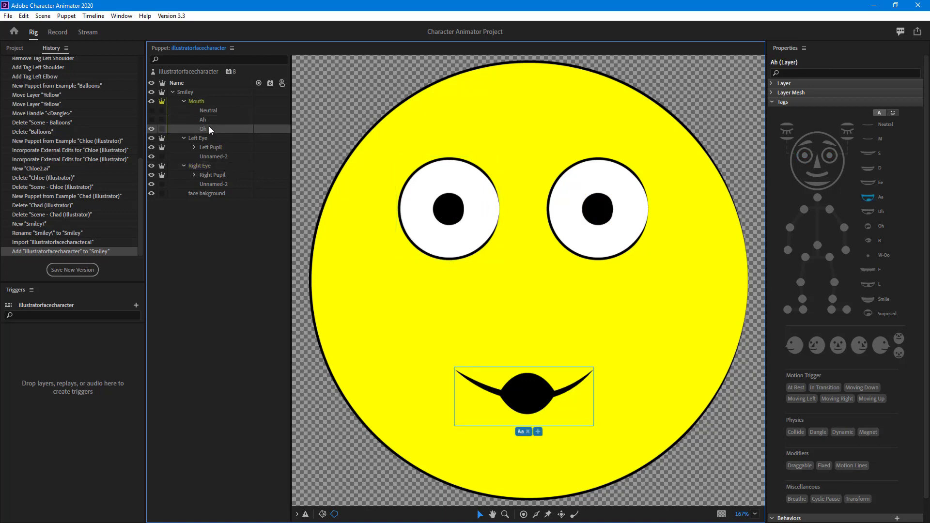
click(151, 128)
click(152, 111)
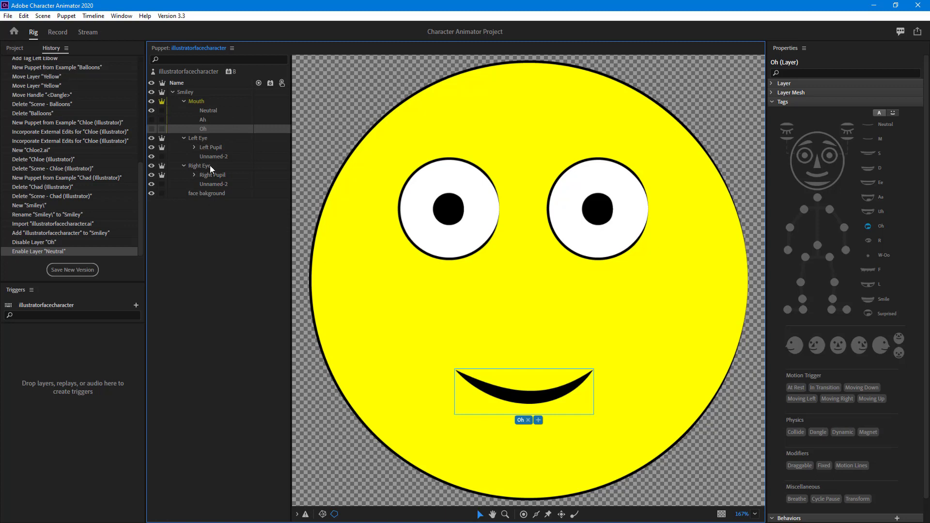
Examine the tags assigned to the puppet's left pupil, both eyes and the mouth group
click(216, 150)
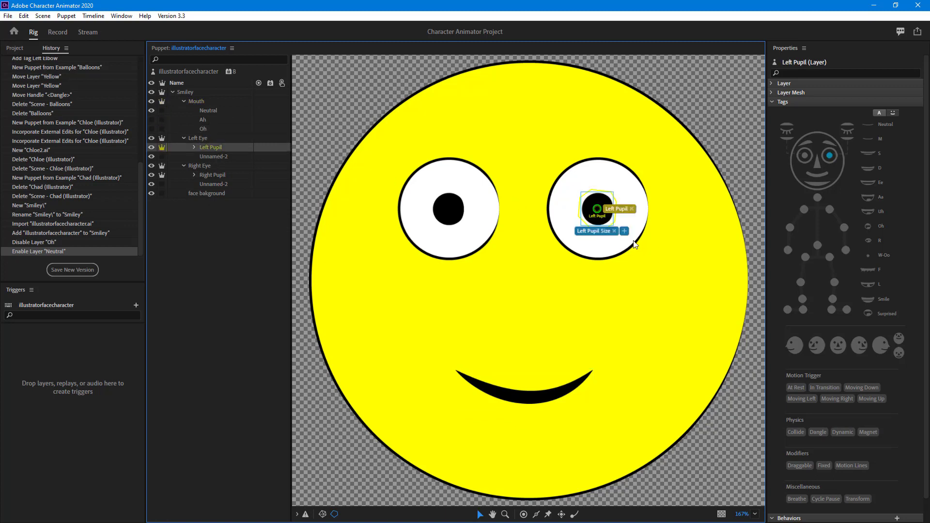
click(597, 176)
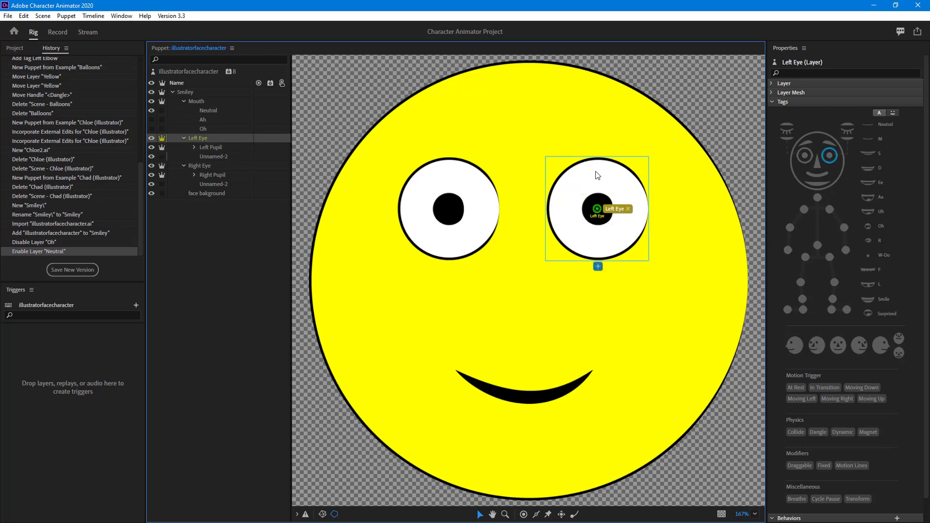
click(449, 179)
click(536, 400)
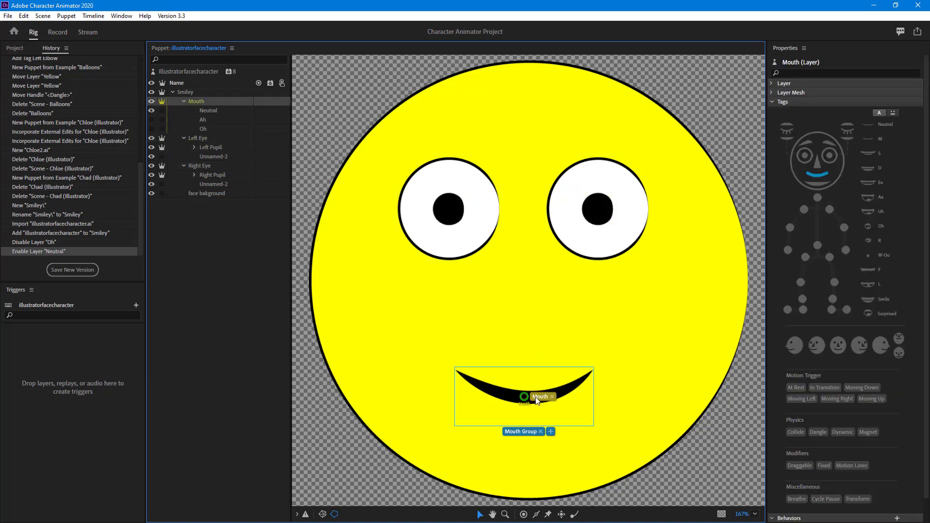
Tag the face bakground layer as Head
click(559, 173)
click(550, 105)
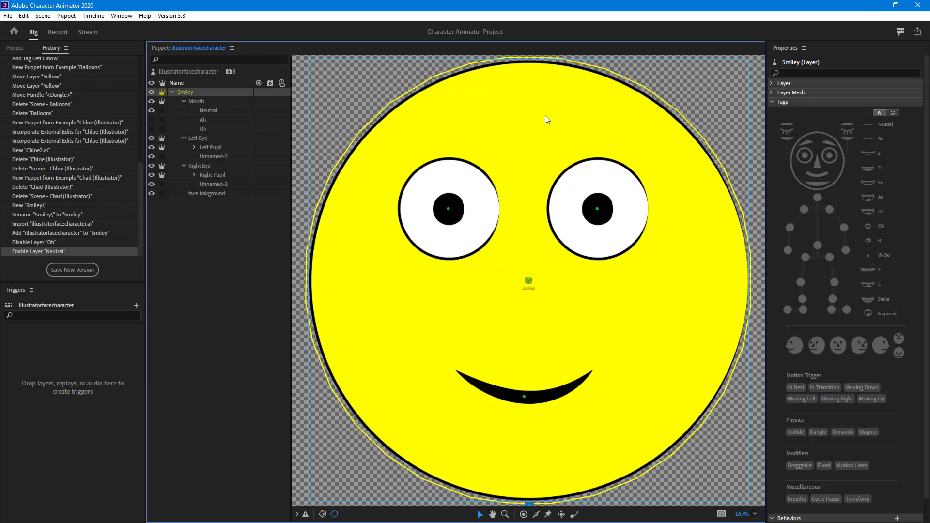
click(211, 194)
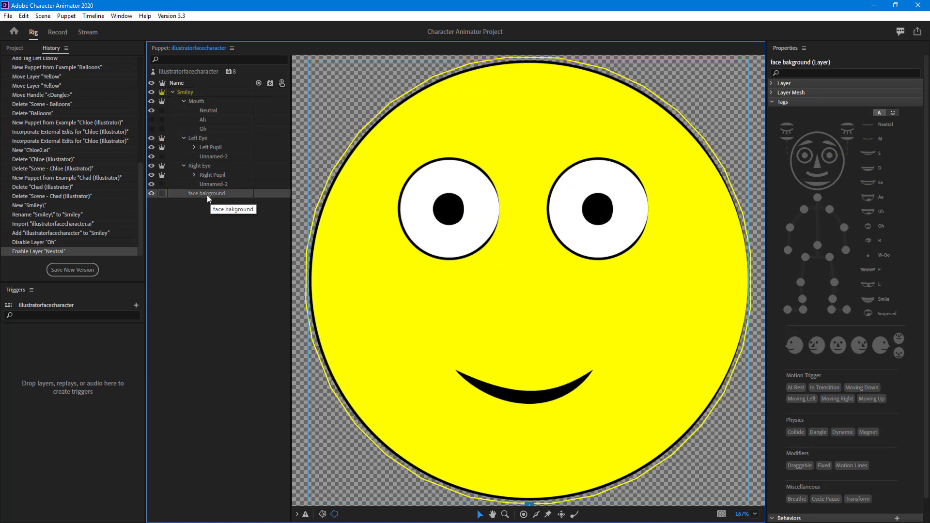
click(843, 164)
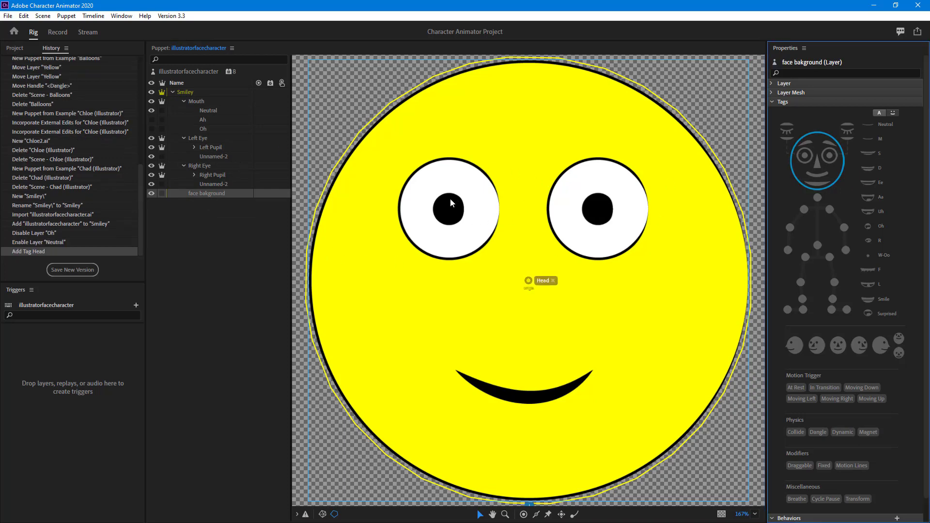
Return to the Record workspace, turn on the camera and microphone inputs, and set the rest pose for the Smiley scene
click(58, 32)
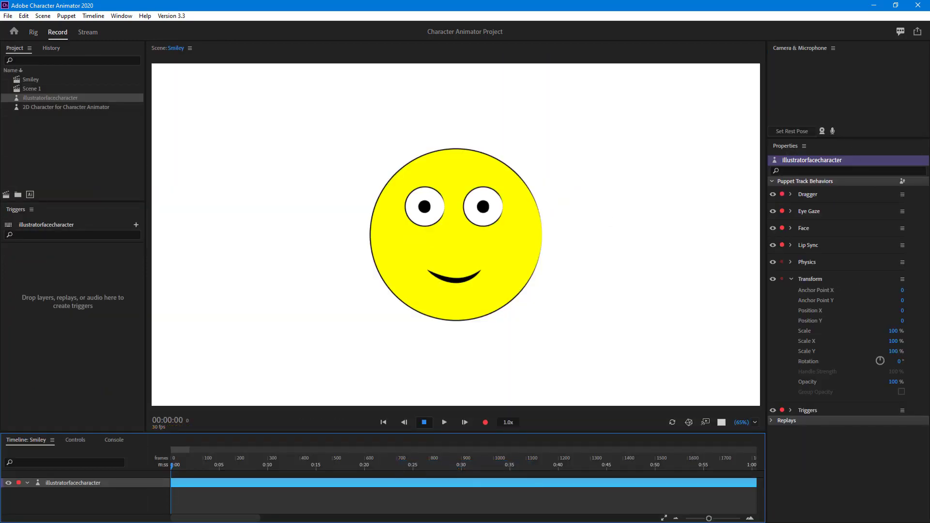
click(822, 130)
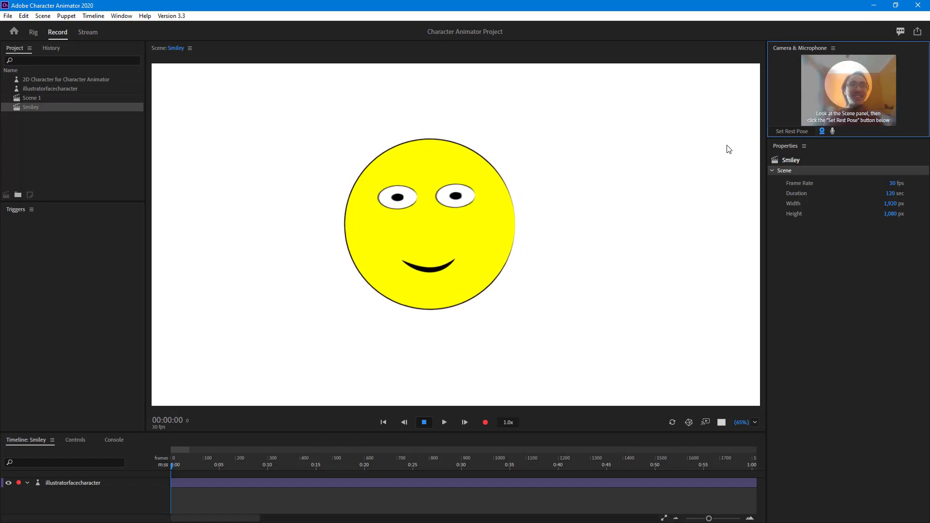
click(807, 132)
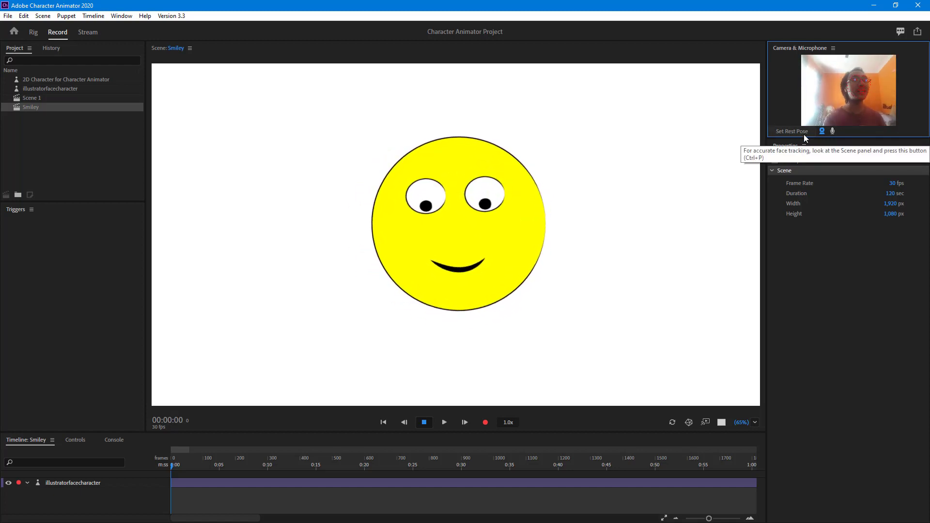
click(832, 131)
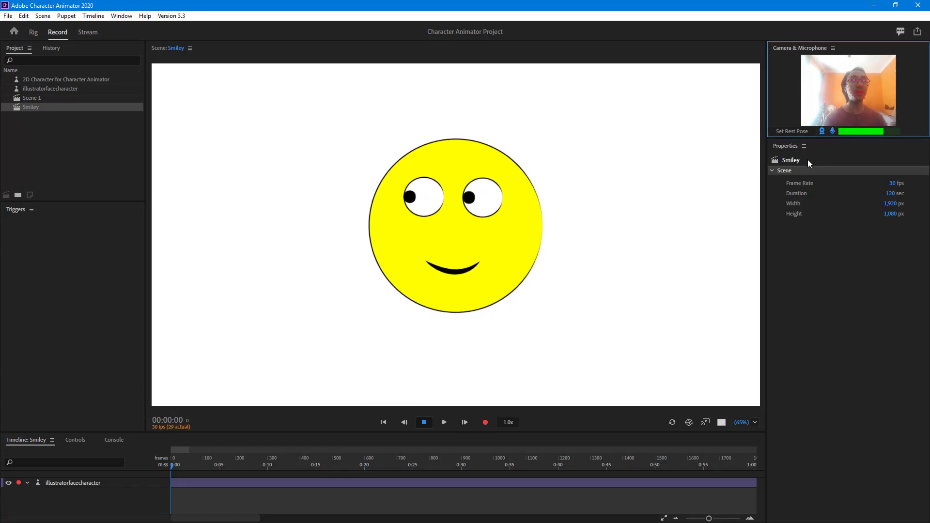